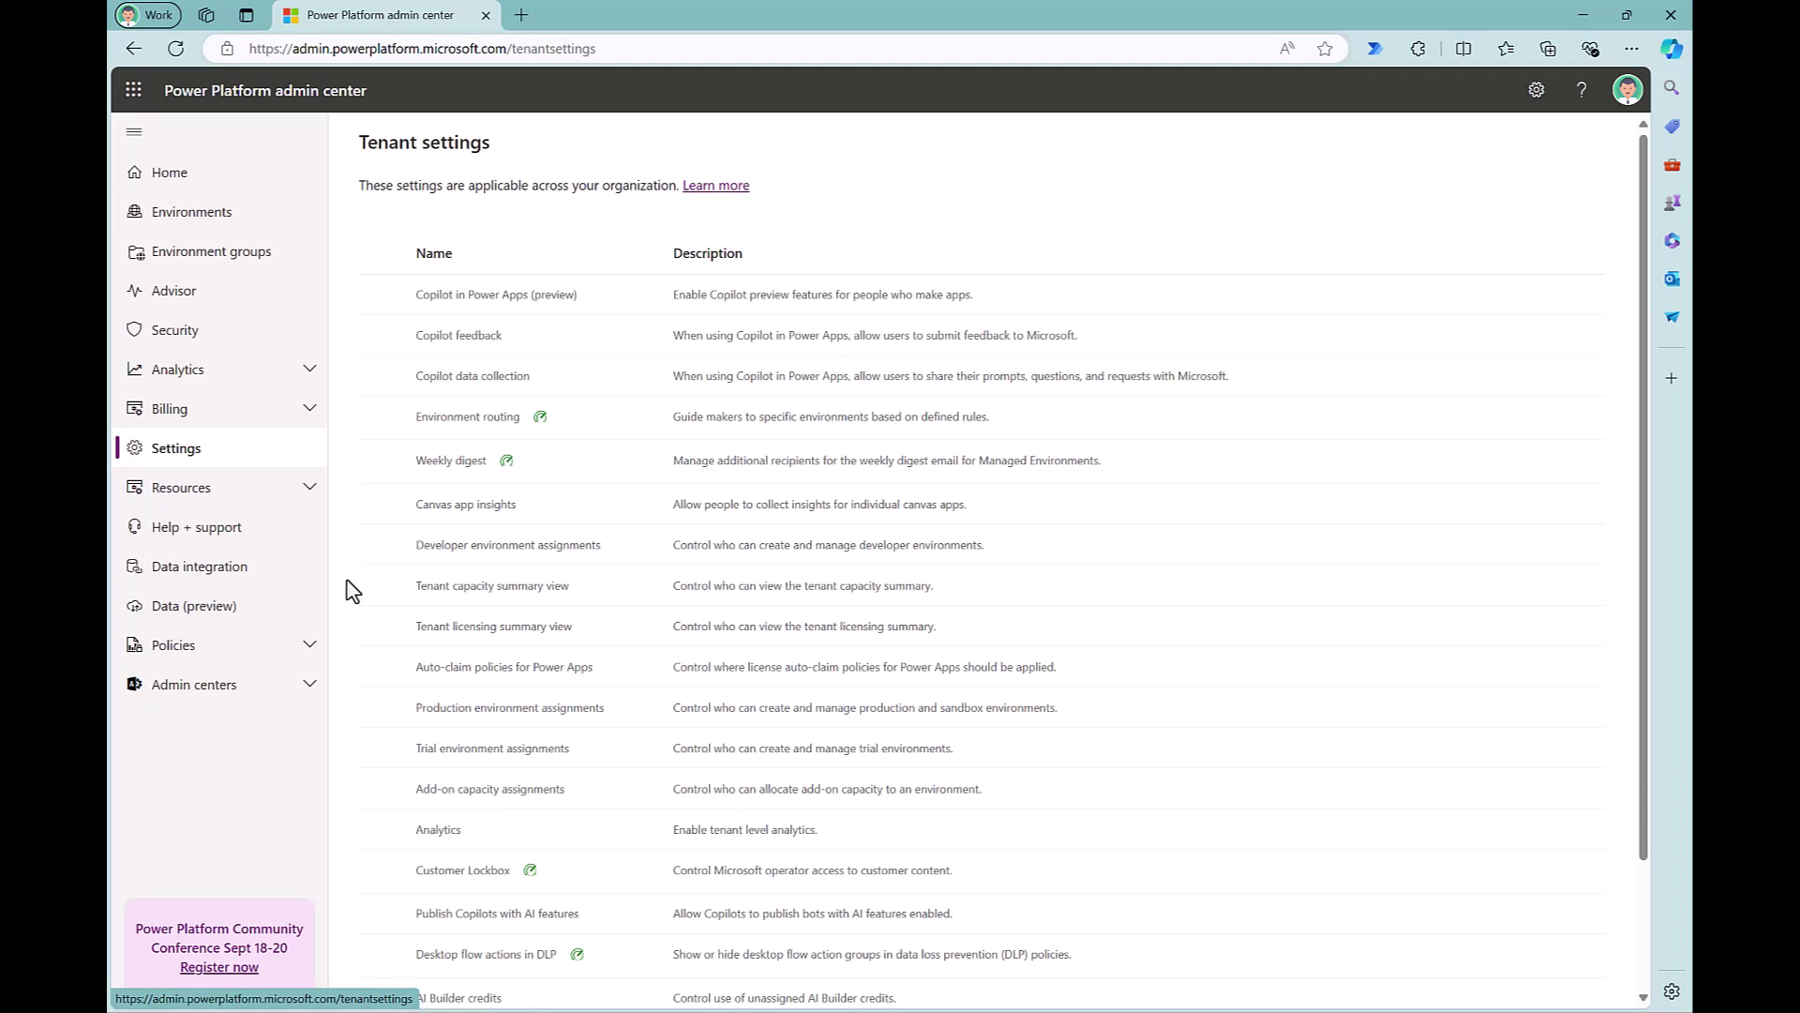
Step: Review the developer environment assignments, and restrict creating and managing production environments to only specific admins
{"action": "left_click", "coordinate": [461, 547]}
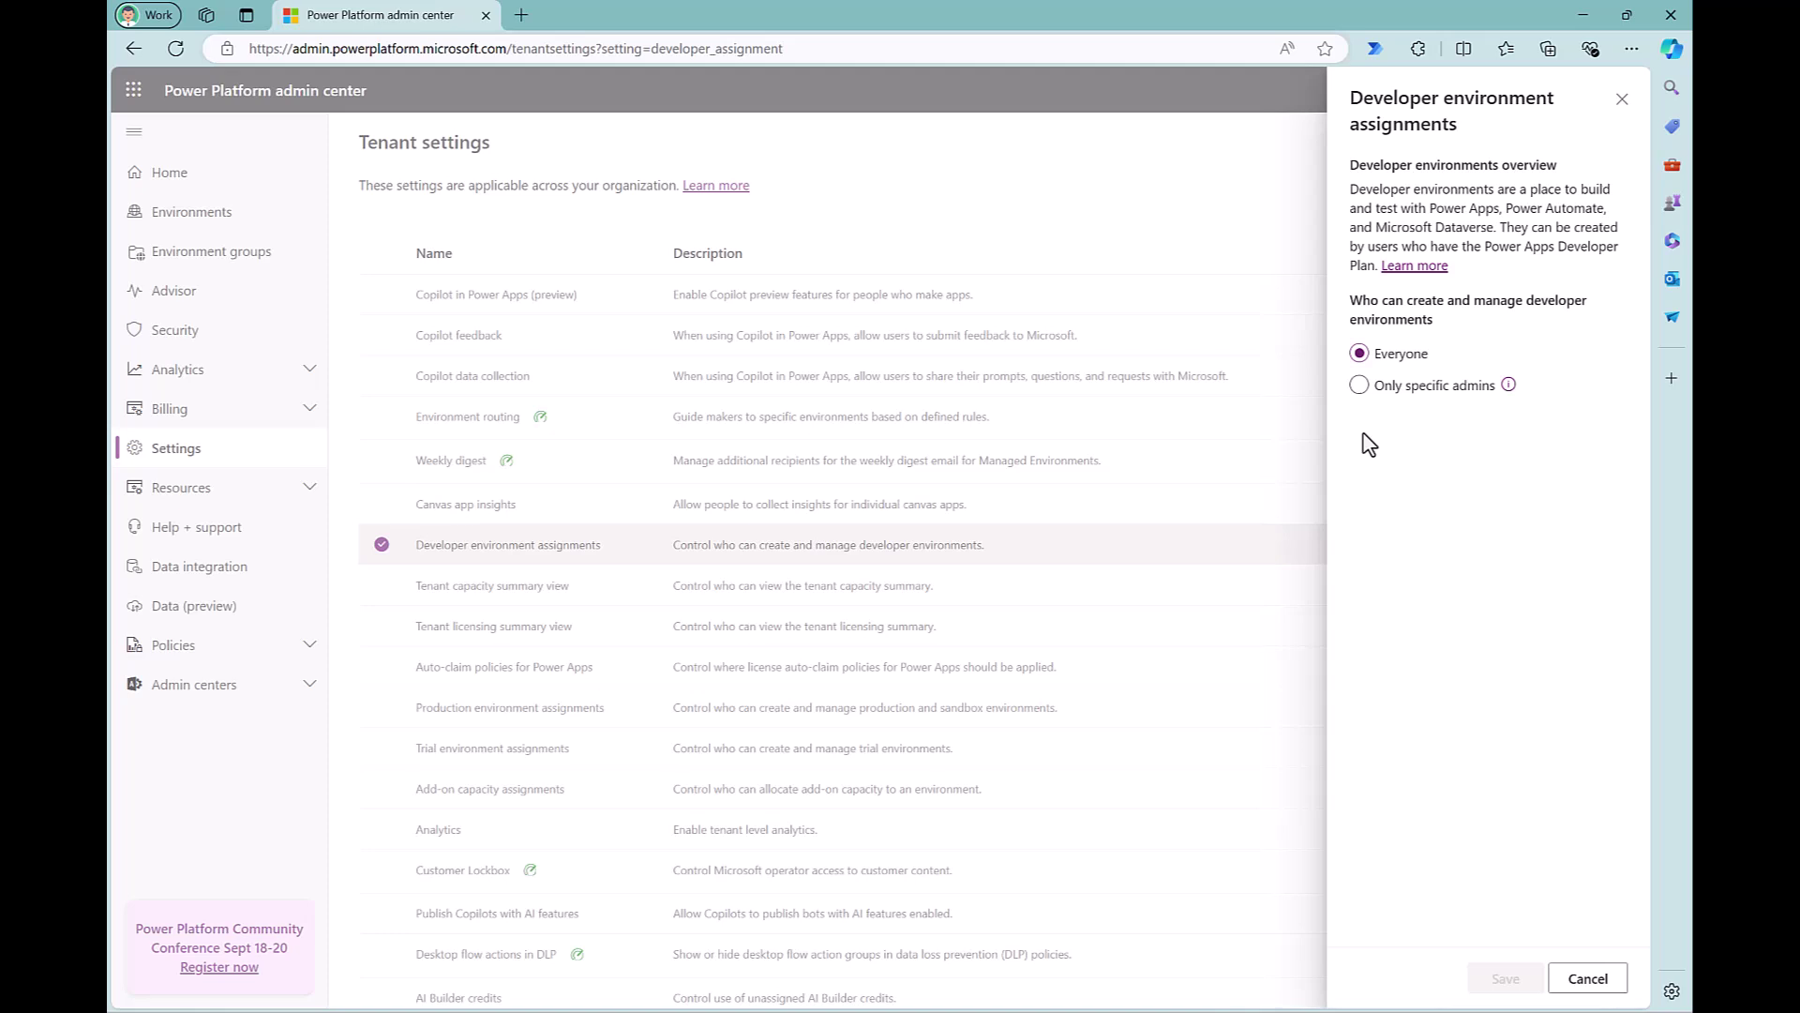
{"action": "left_click", "coordinate": [1585, 980]}
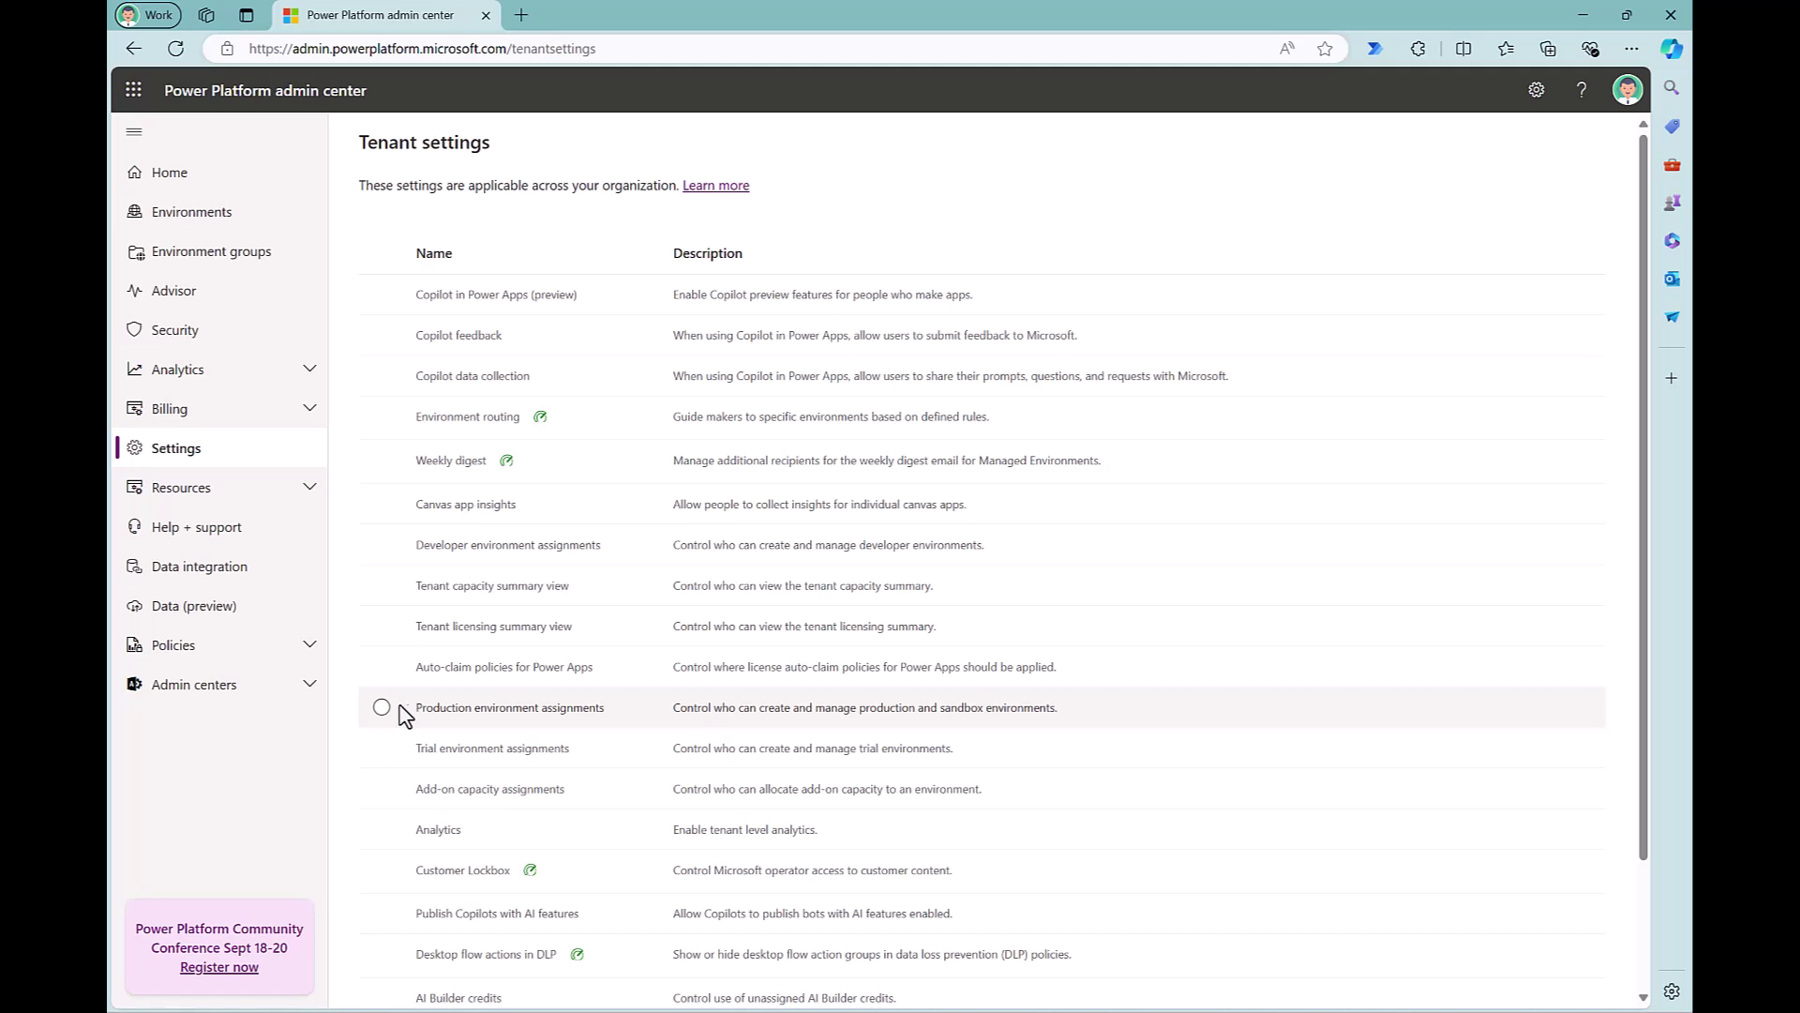
{"action": "left_click", "coordinate": [485, 707]}
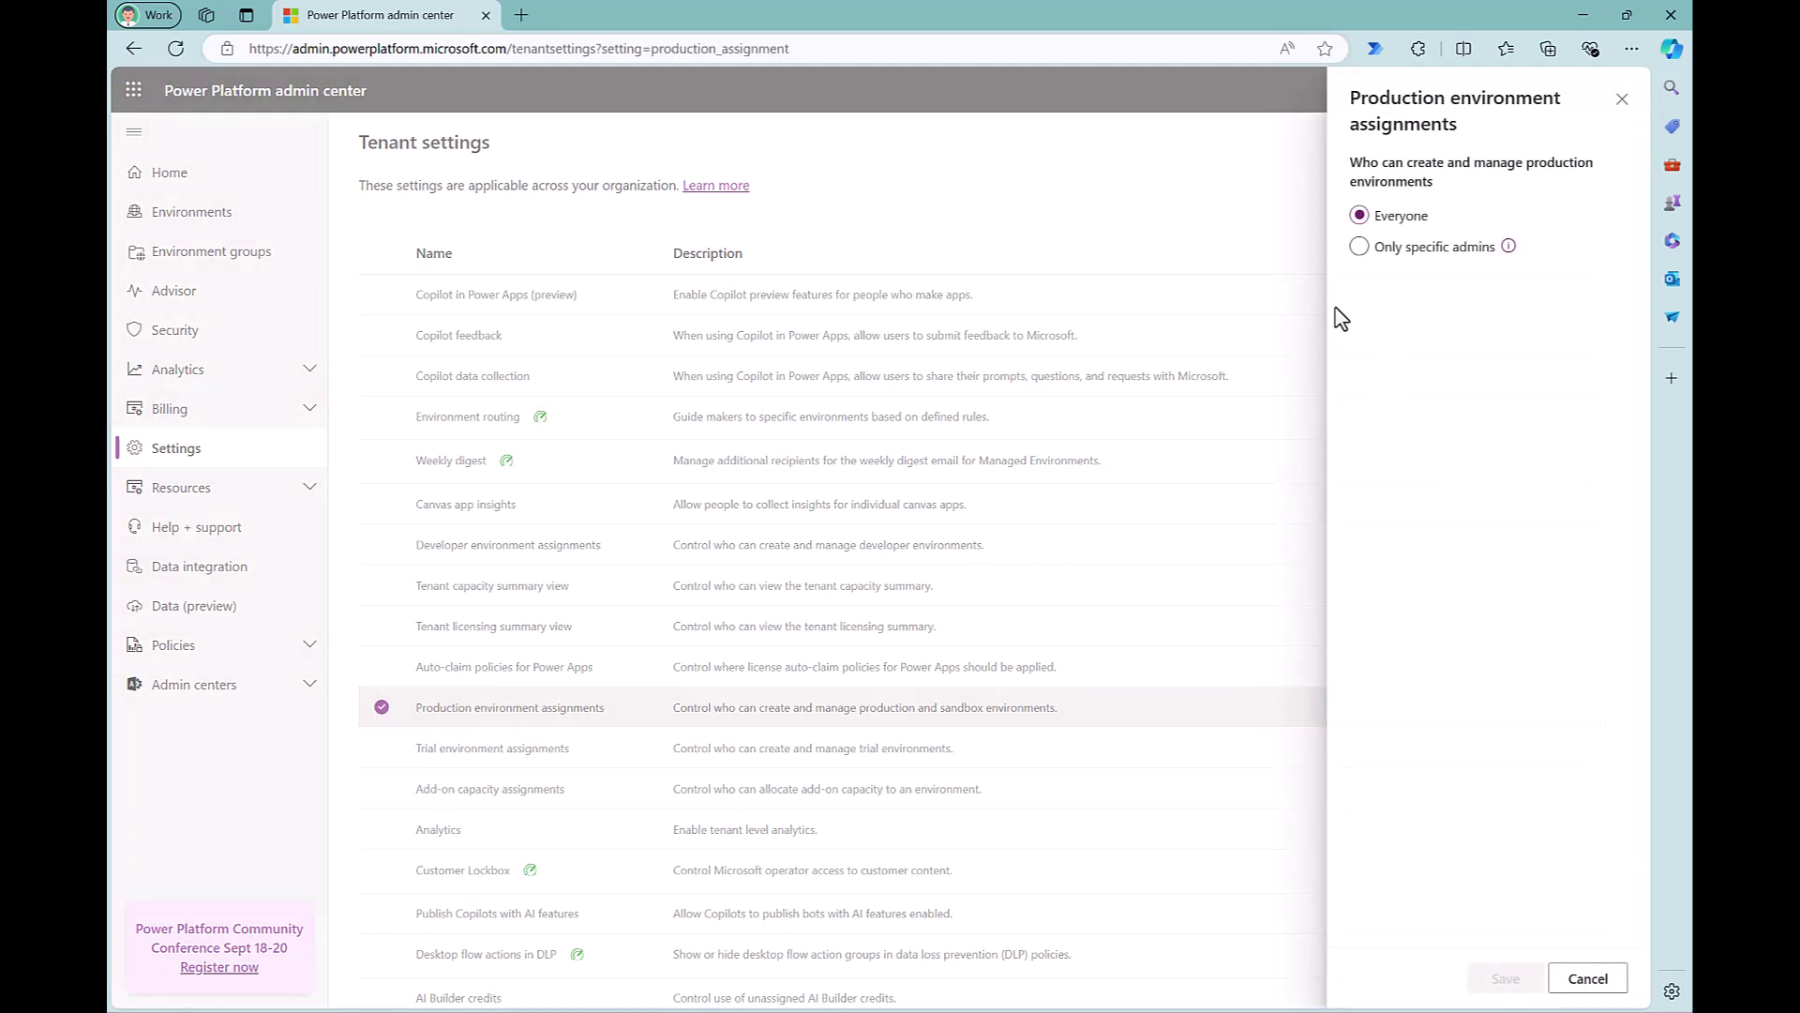
{"action": "left_click", "coordinate": [1354, 249]}
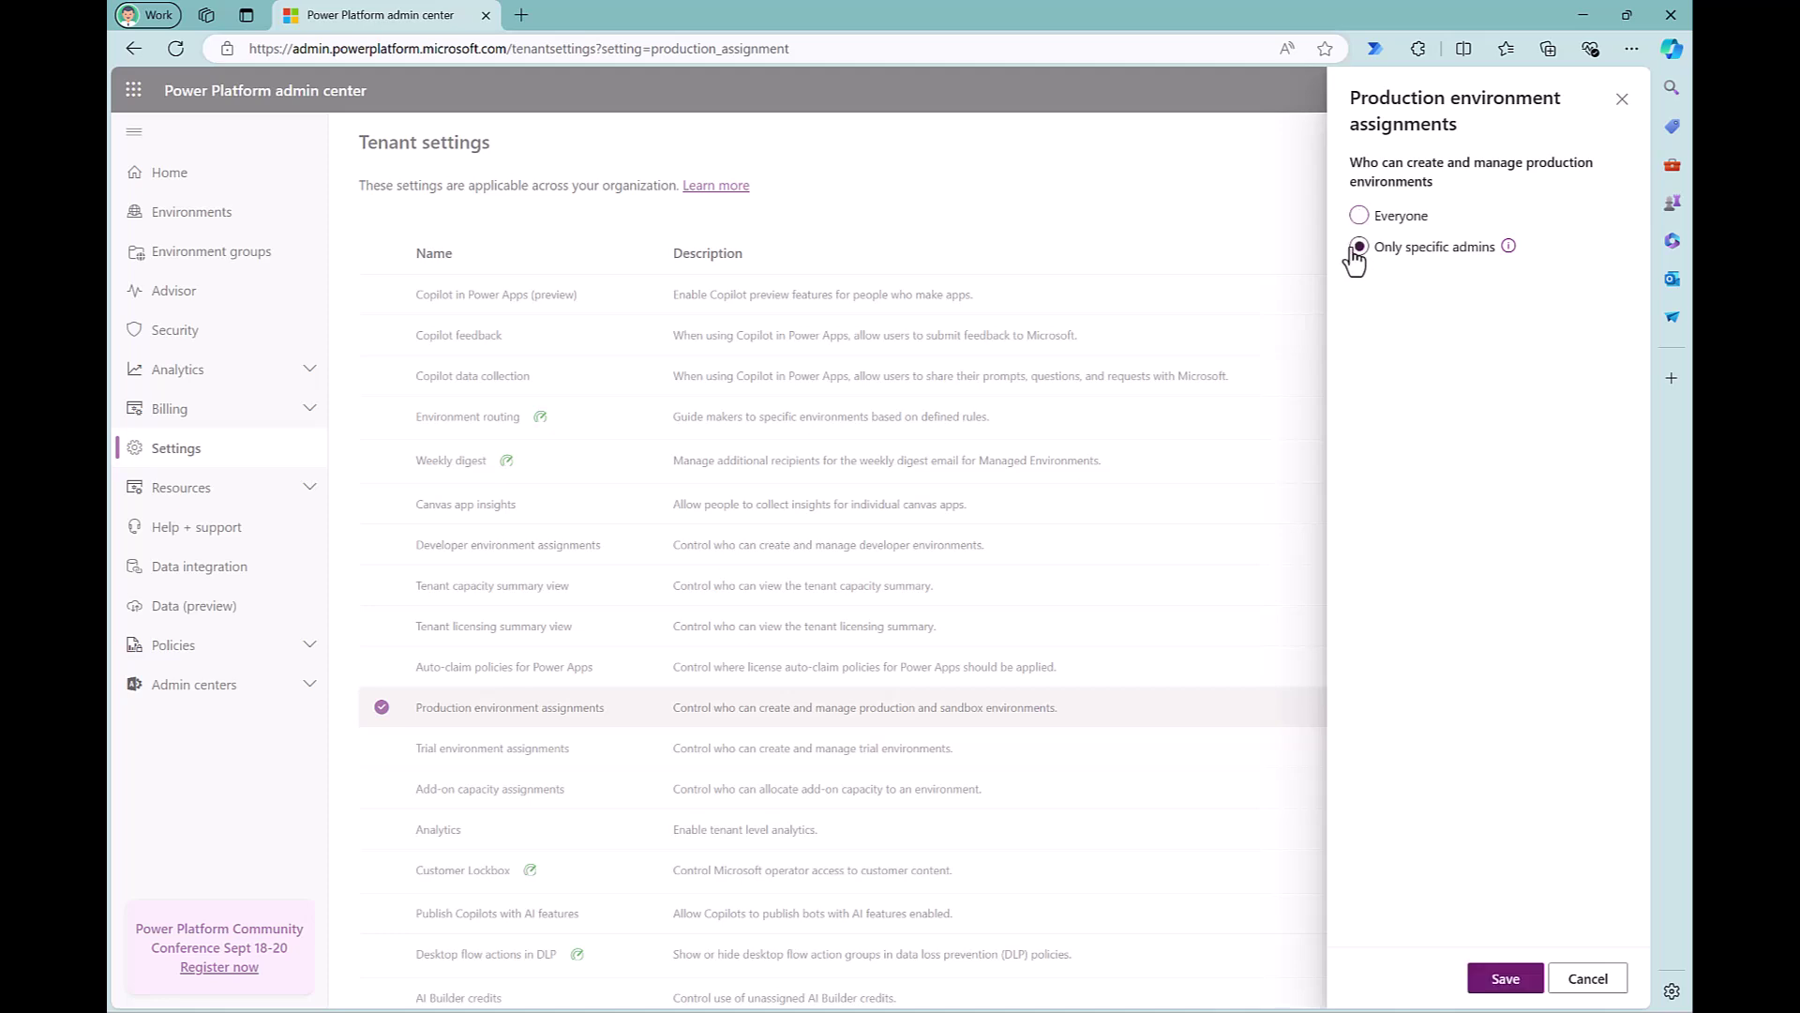
{"action": "left_click", "coordinate": [1508, 246]}
{"action": "left_click", "coordinate": [1504, 978]}
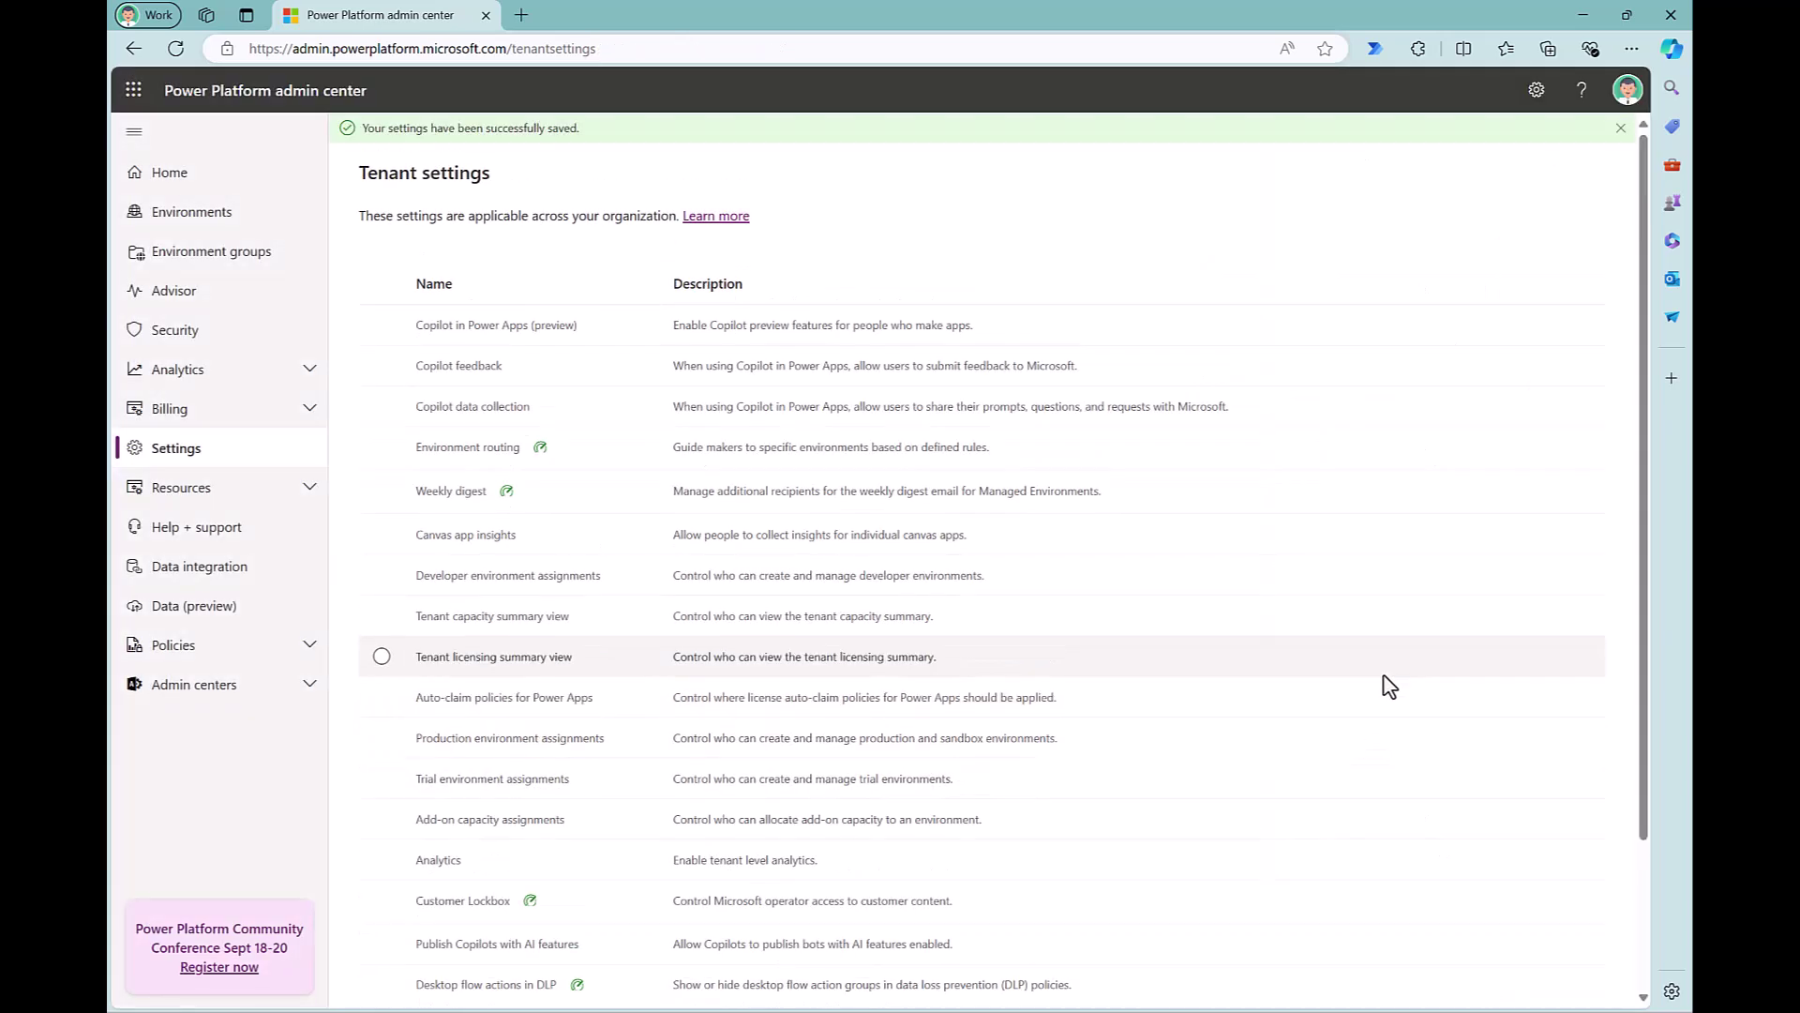
Step: Restrict creating and managing trial environments to only specific admins, and save the tenant setting
{"action": "left_click", "coordinate": [506, 783]}
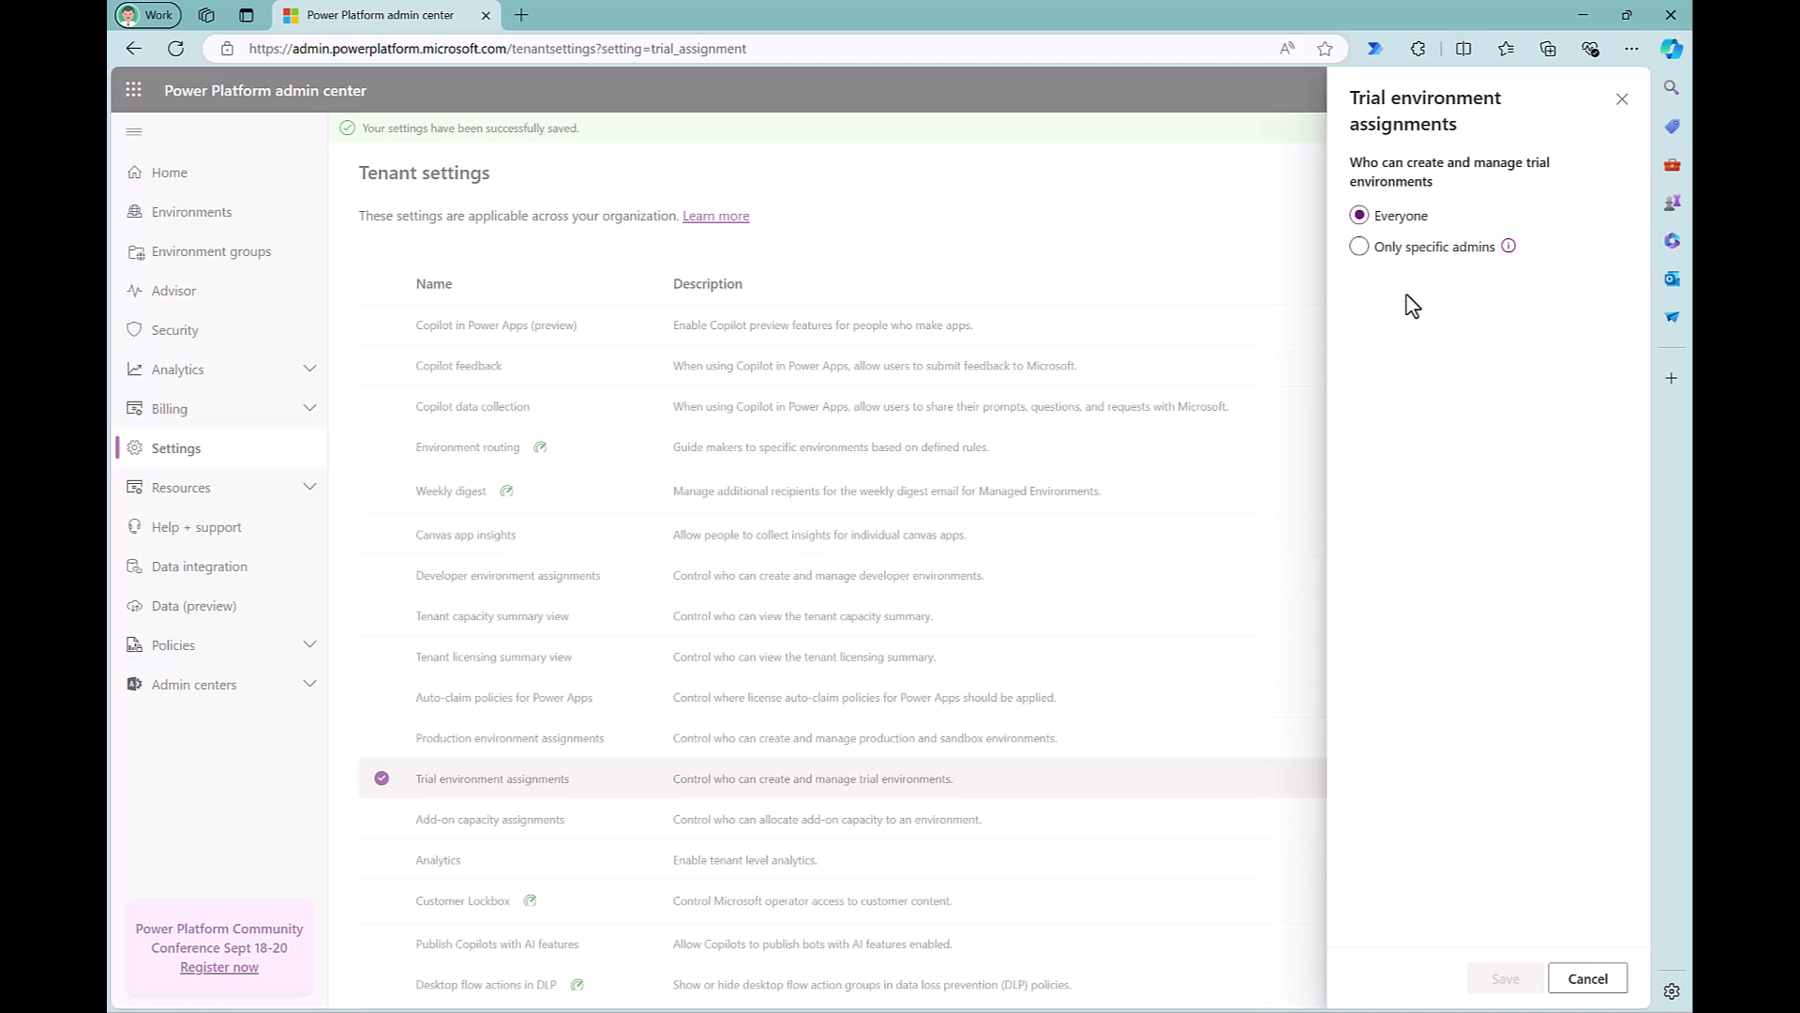
{"action": "left_click", "coordinate": [1356, 251]}
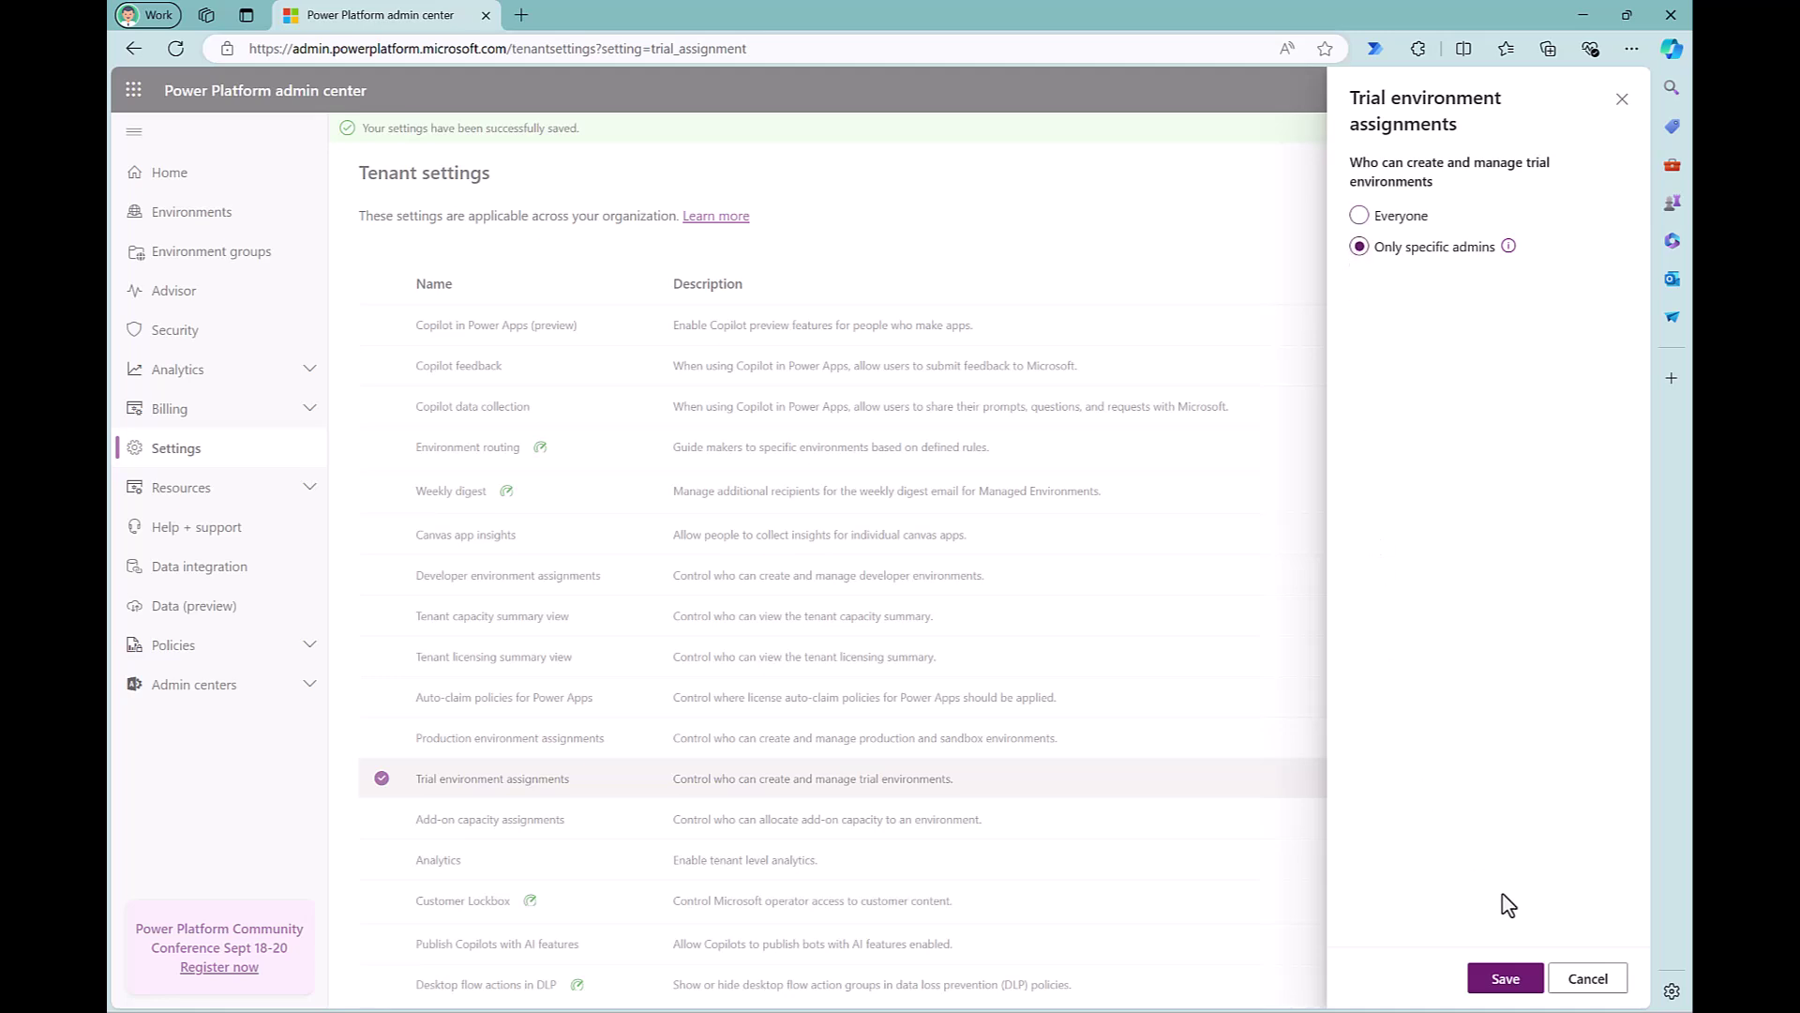
{"action": "left_click", "coordinate": [1505, 978]}
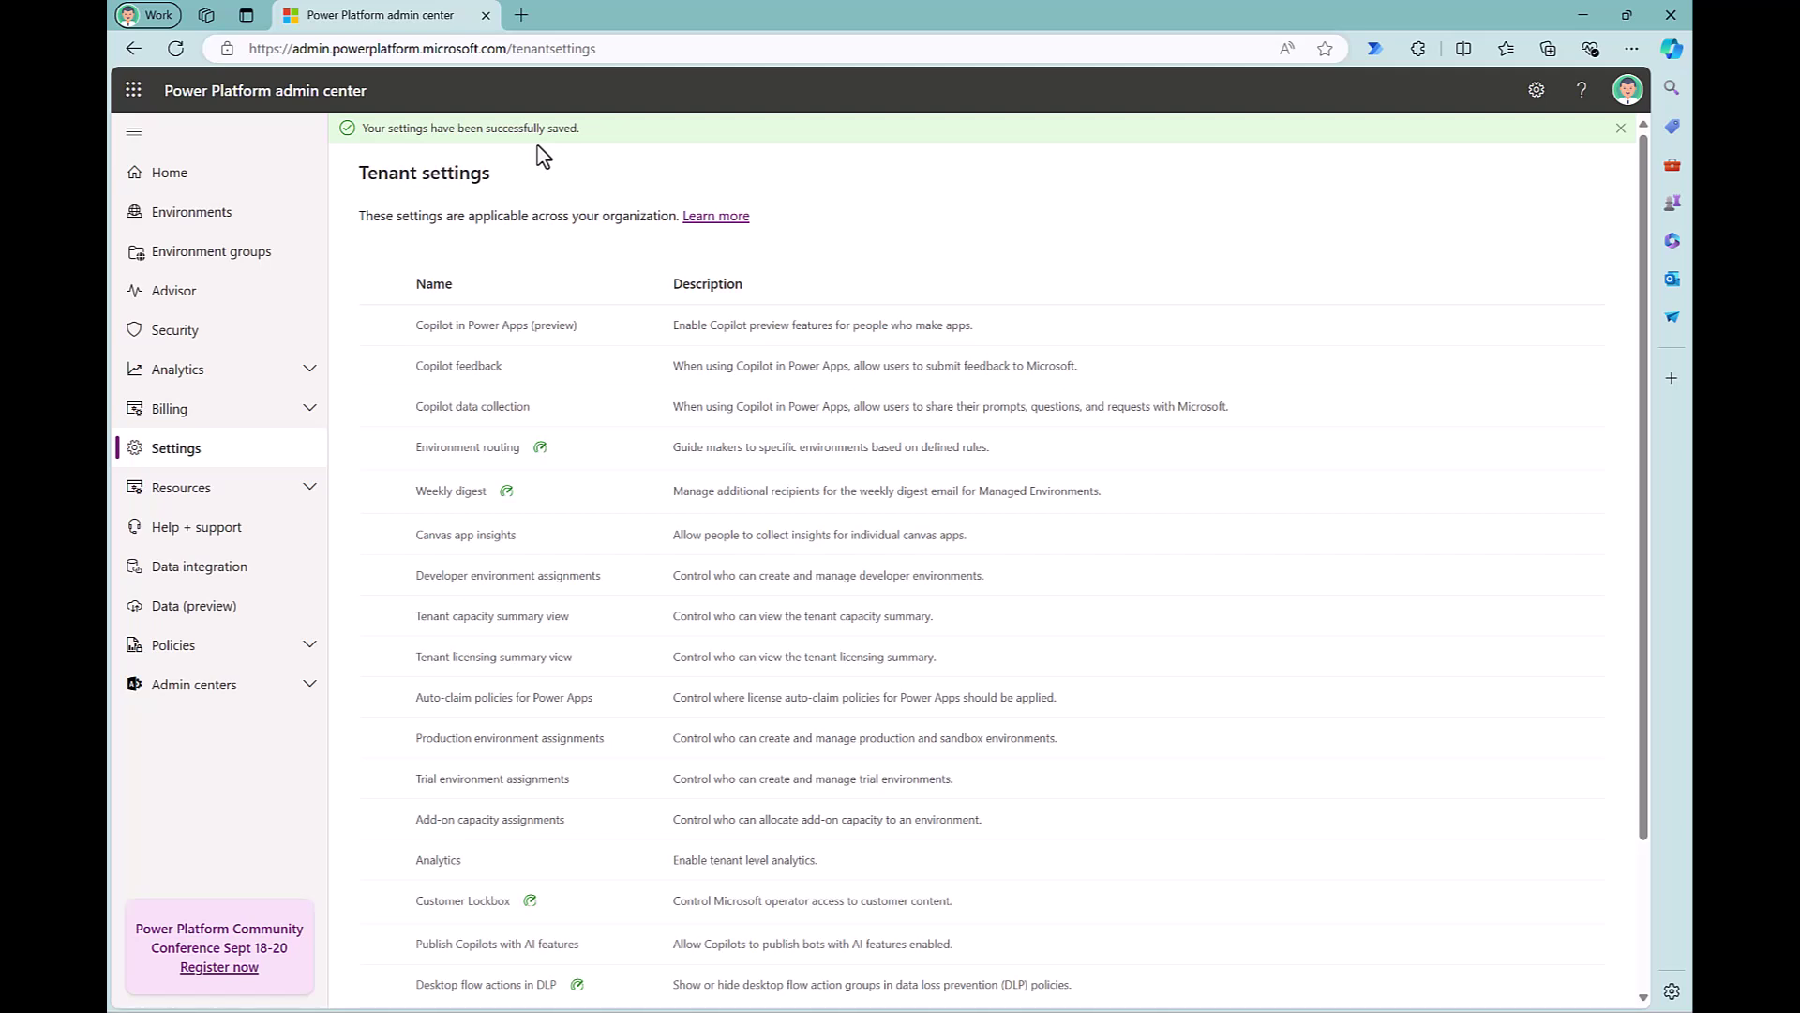
Step: Create an environment group named Development Group with the description "Group of environments used for development only."
{"action": "left_click", "coordinate": [203, 271]}
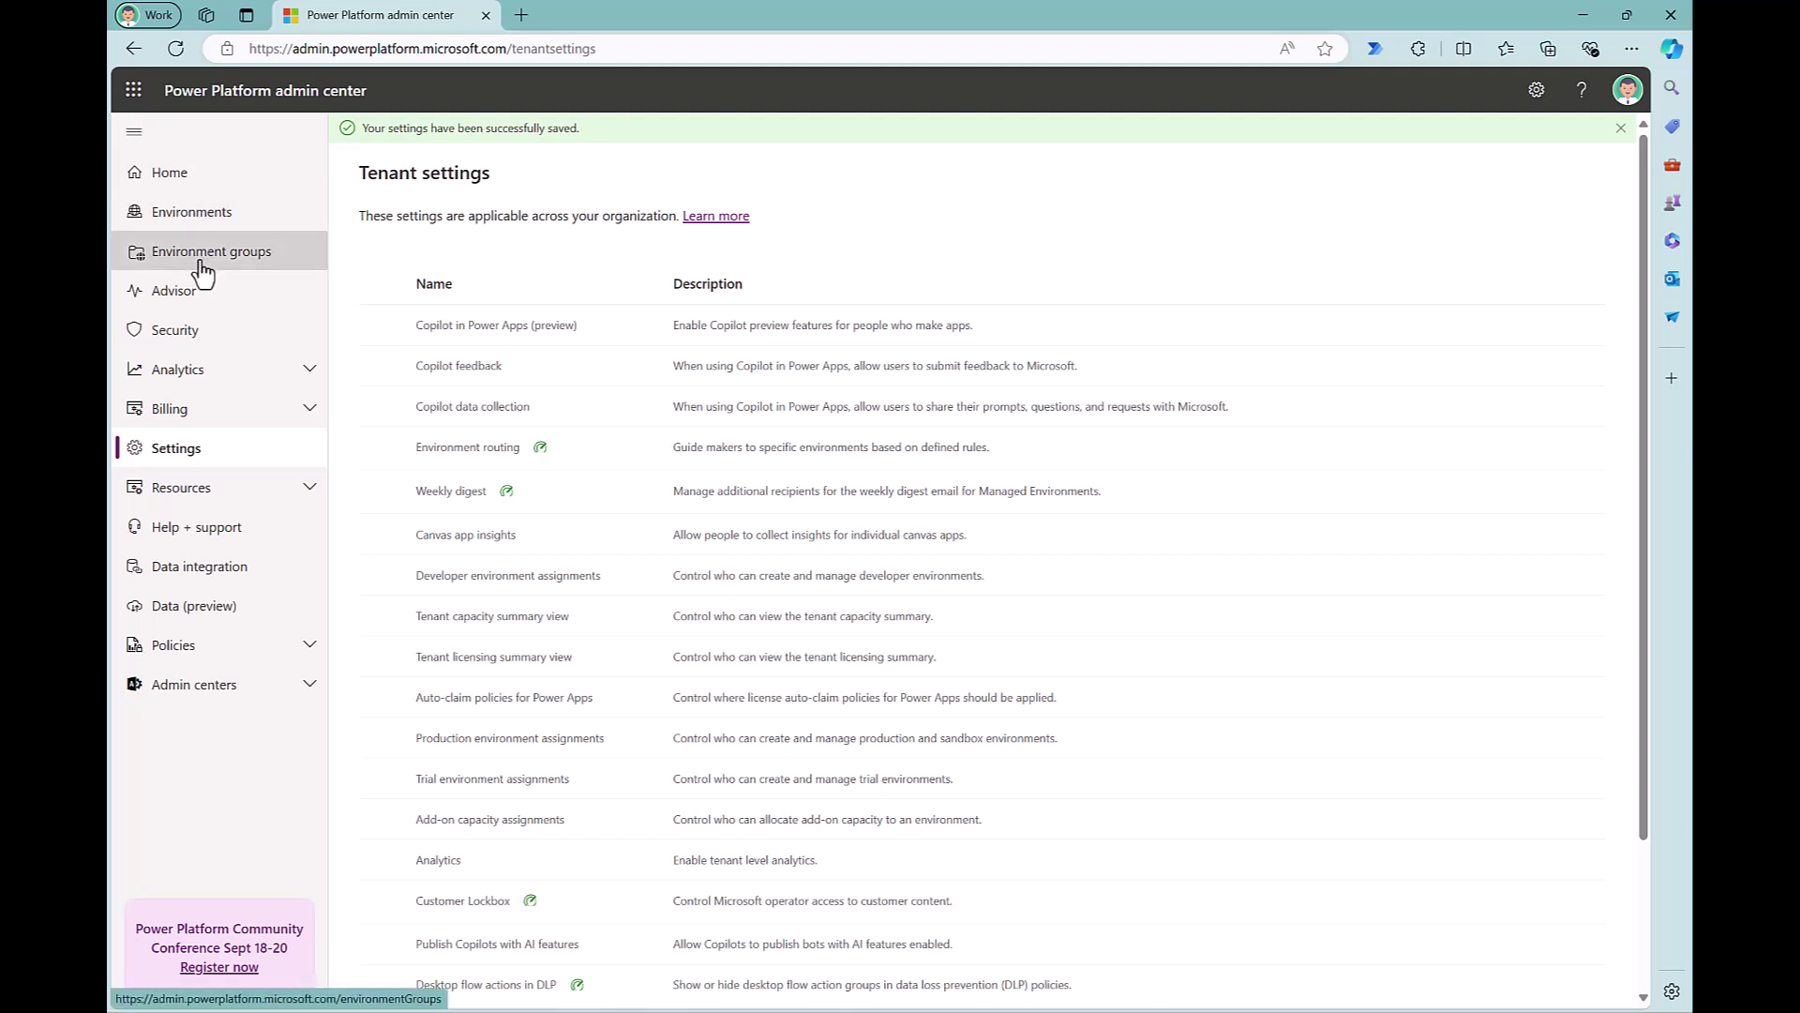
{"action": "left_click", "coordinate": [987, 592]}
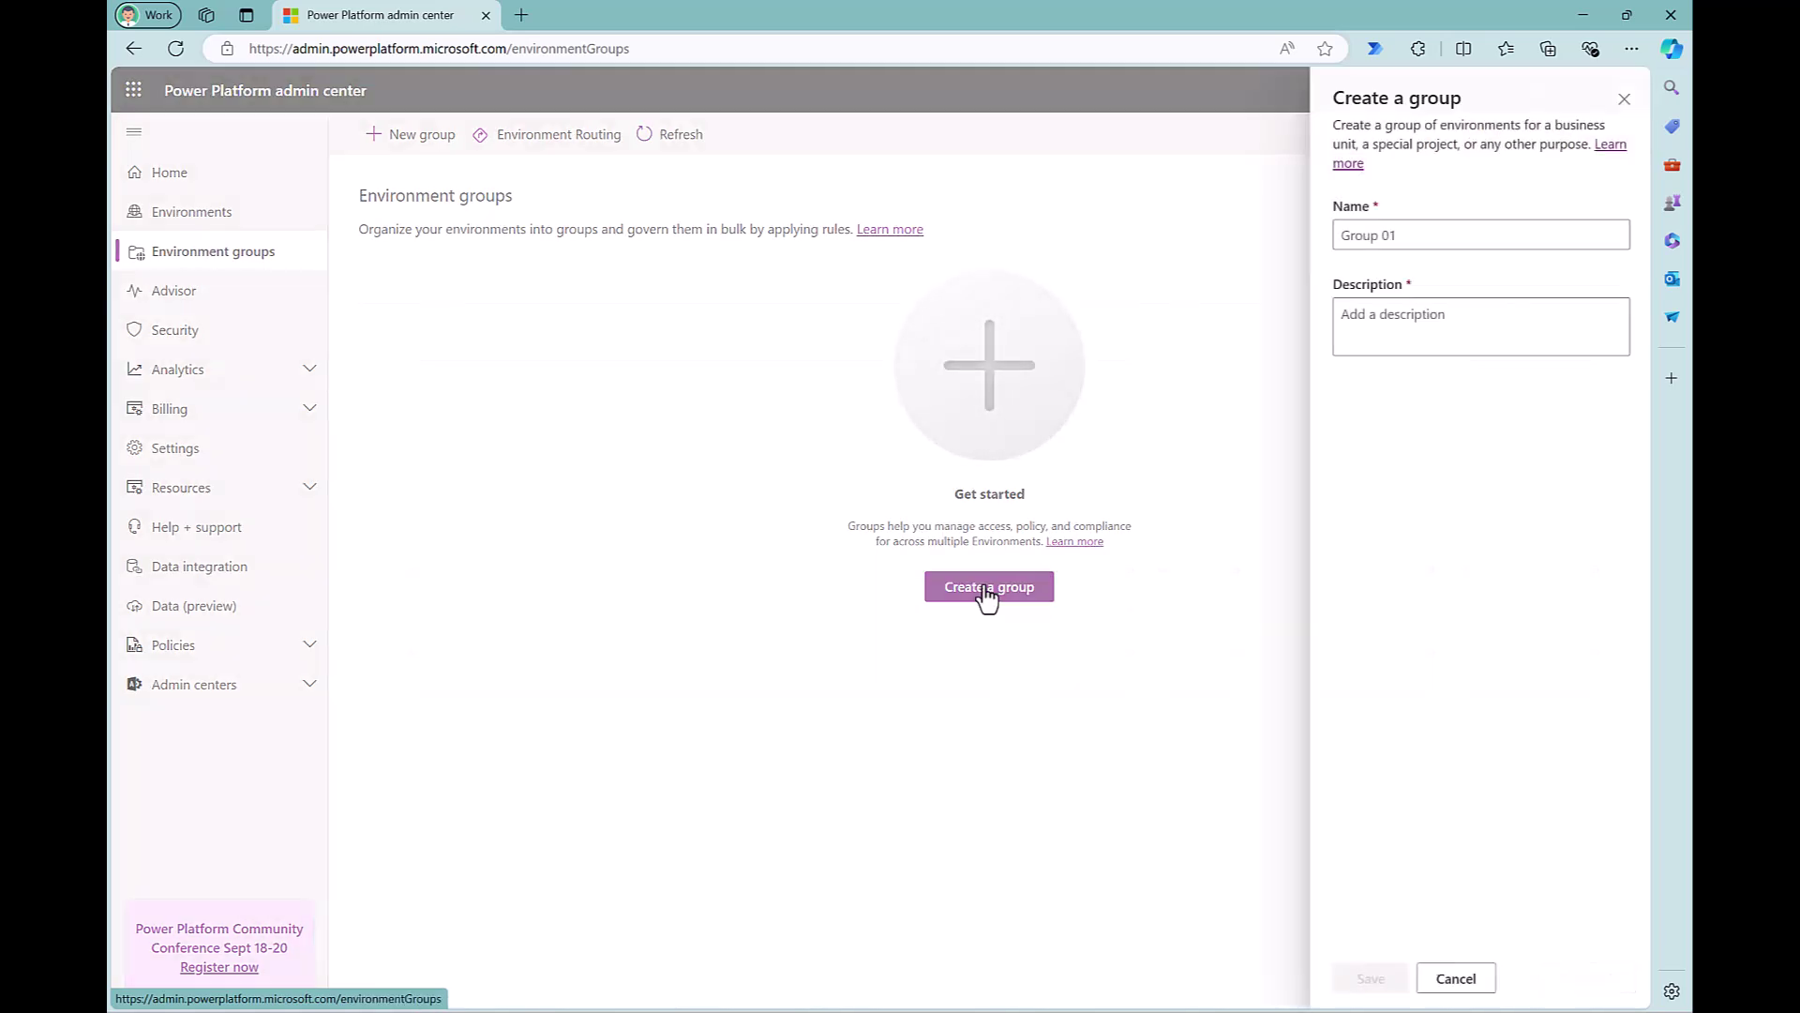
{"action": "left_click", "coordinate": [1432, 234]}
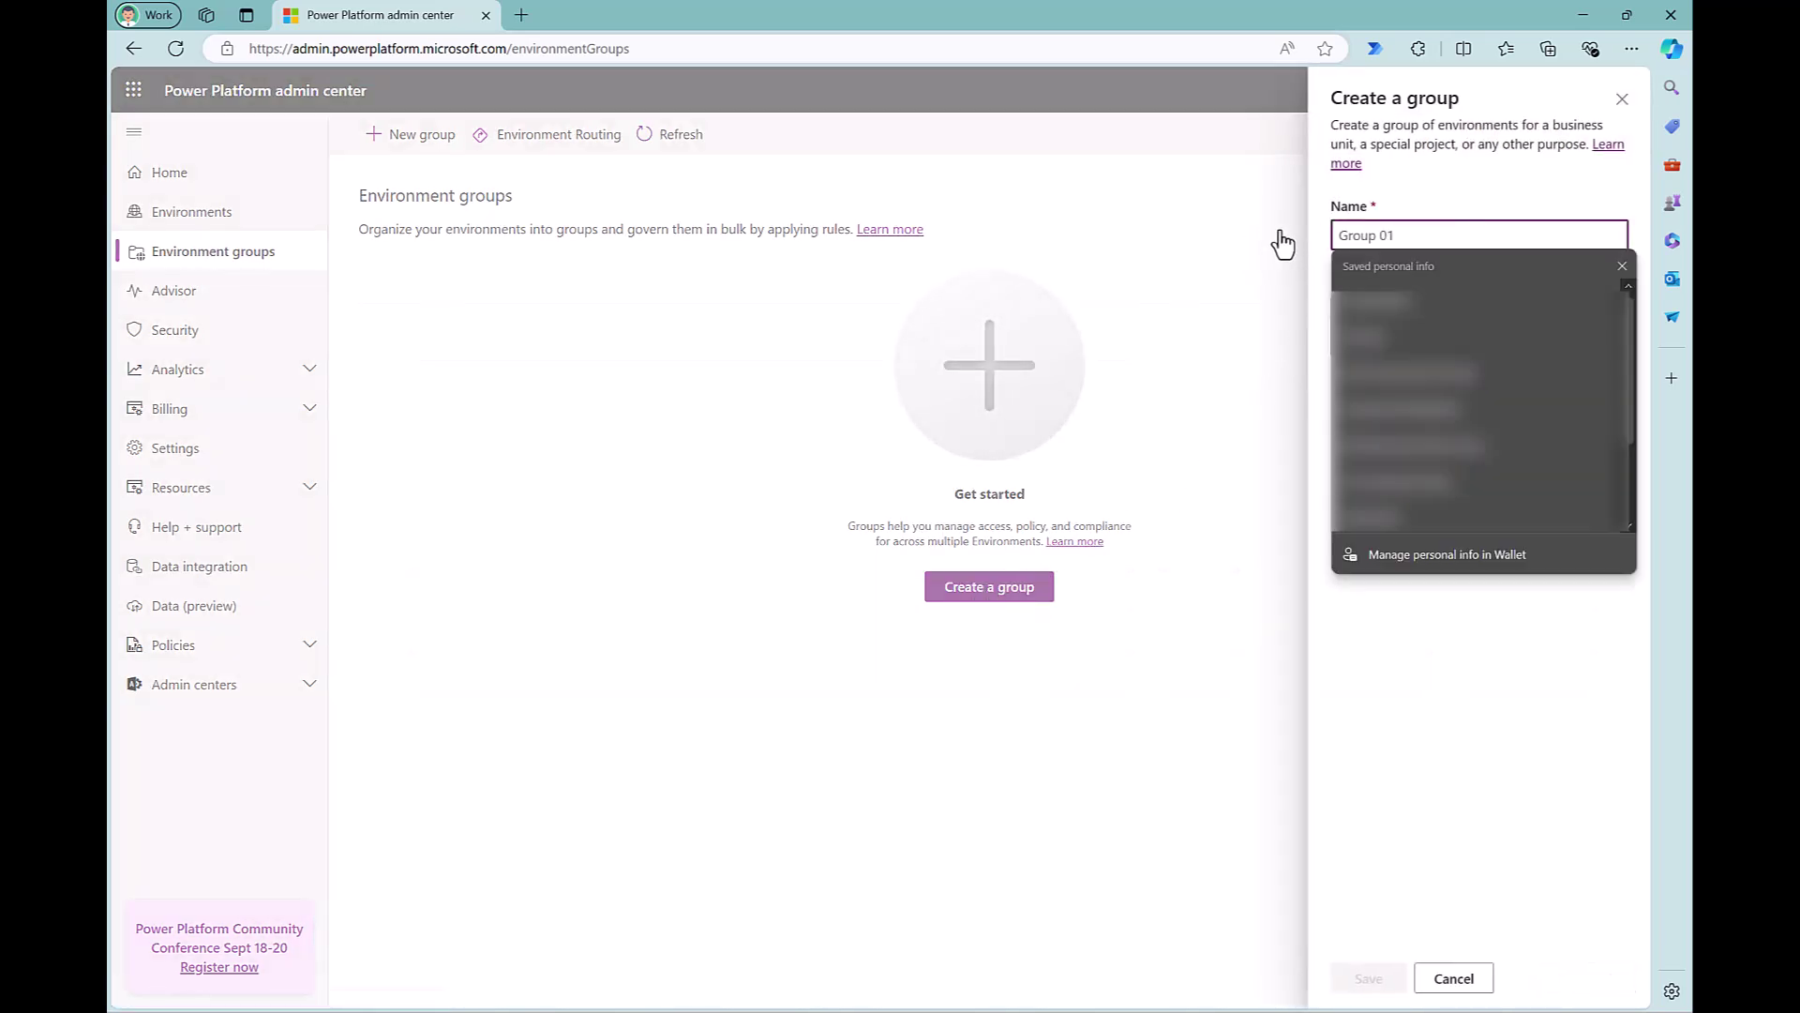
{"action": "type", "text": "Development Group"}
{"action": "left_click", "coordinate": [1396, 325]}
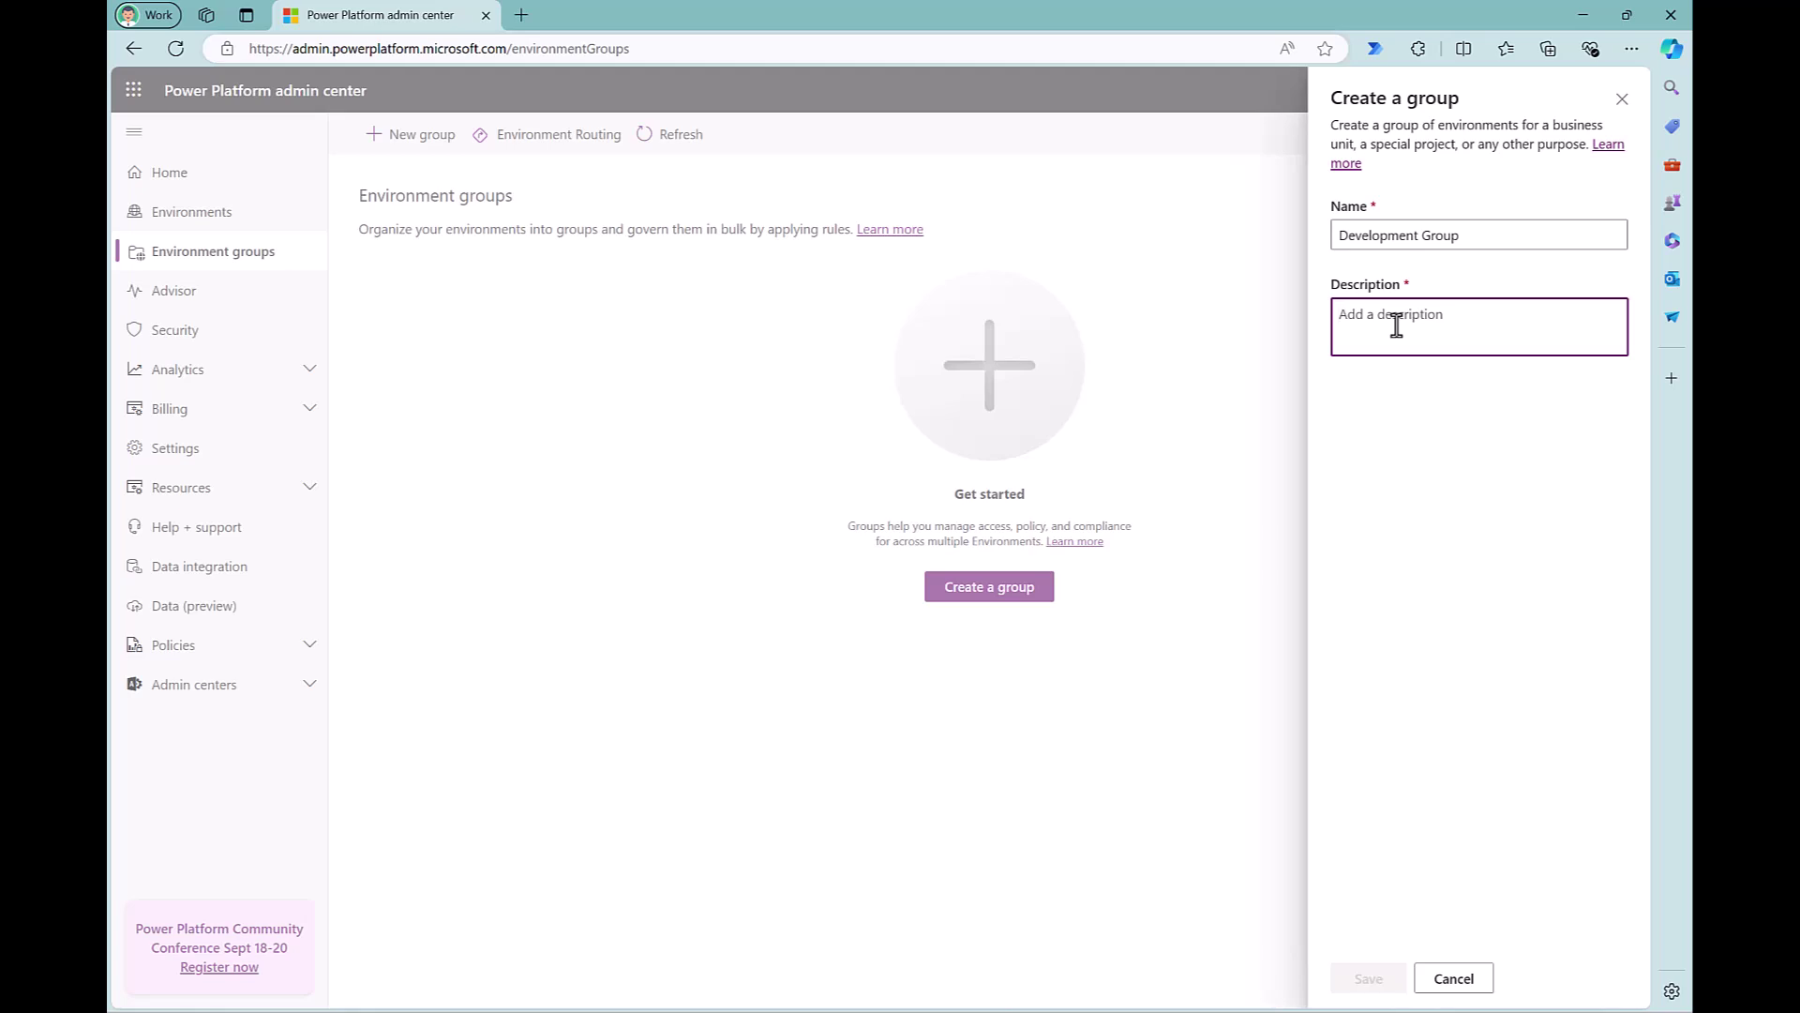
{"action": "type", "text": "Group of environments used for development only."}
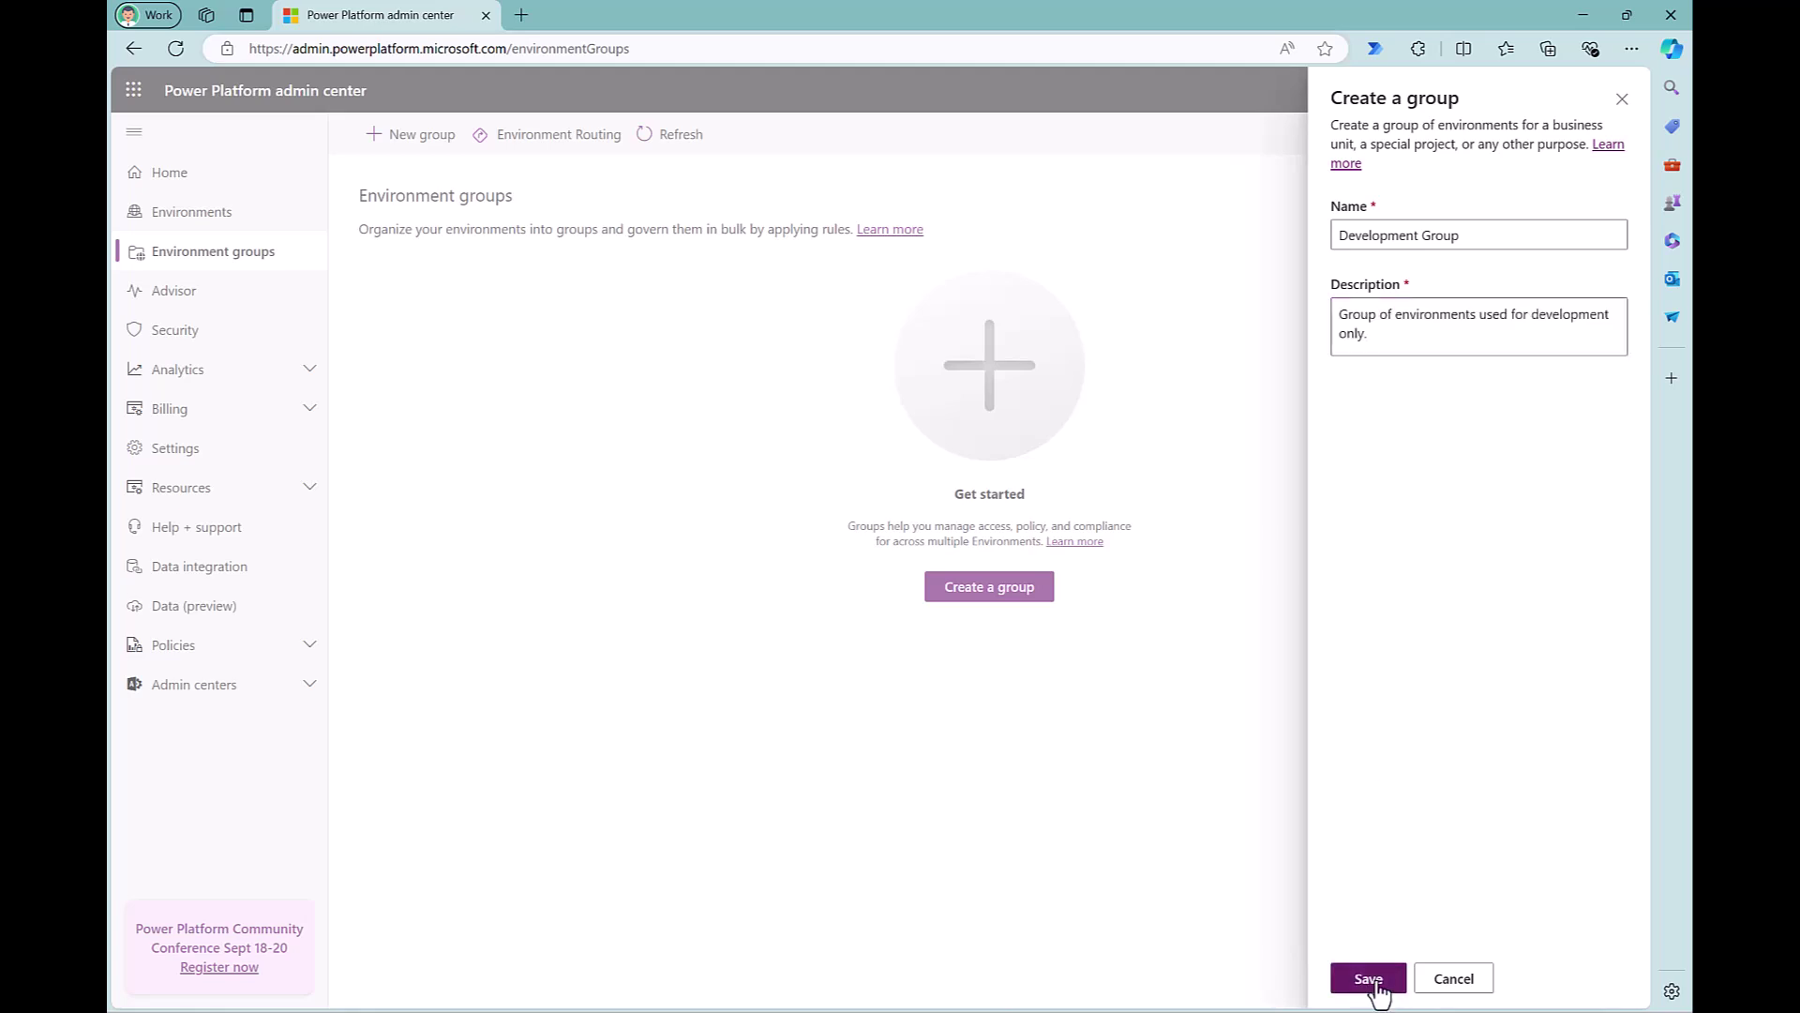
{"action": "left_click", "coordinate": [1369, 978]}
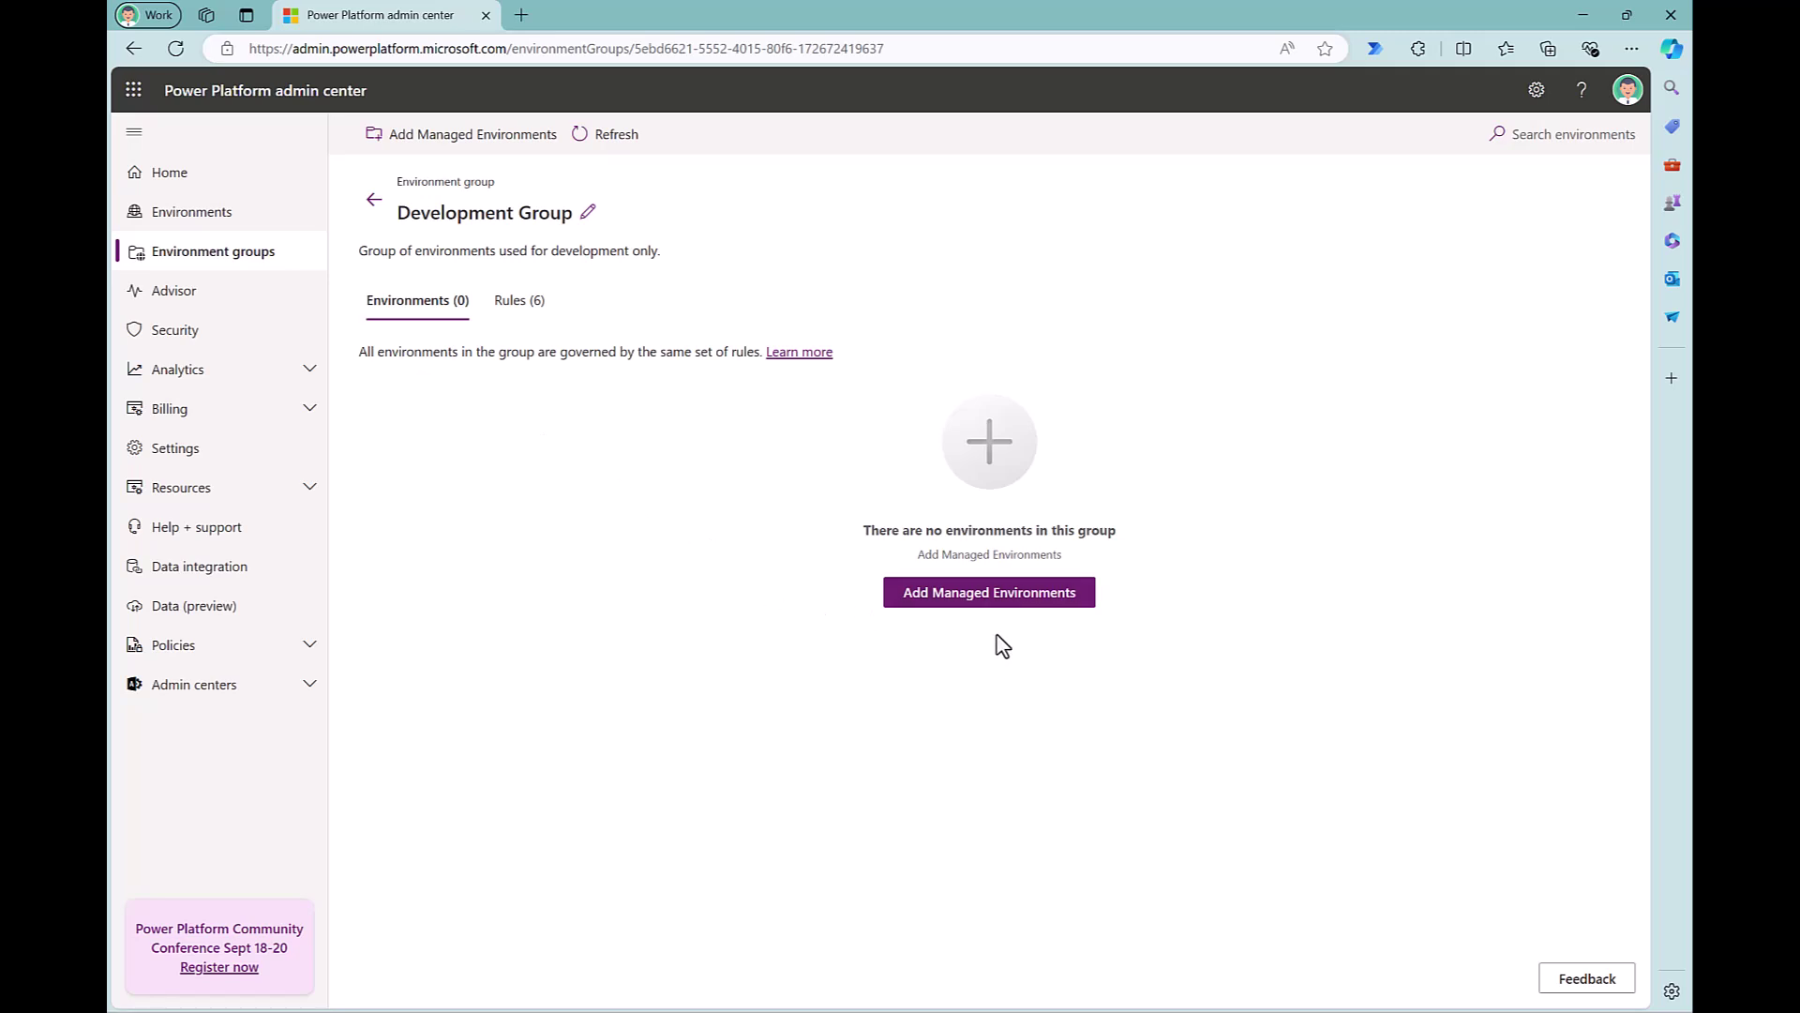
Step: Review the managed environments that can be added to Development Group, and the group's rules
{"action": "left_click", "coordinate": [1001, 605]}
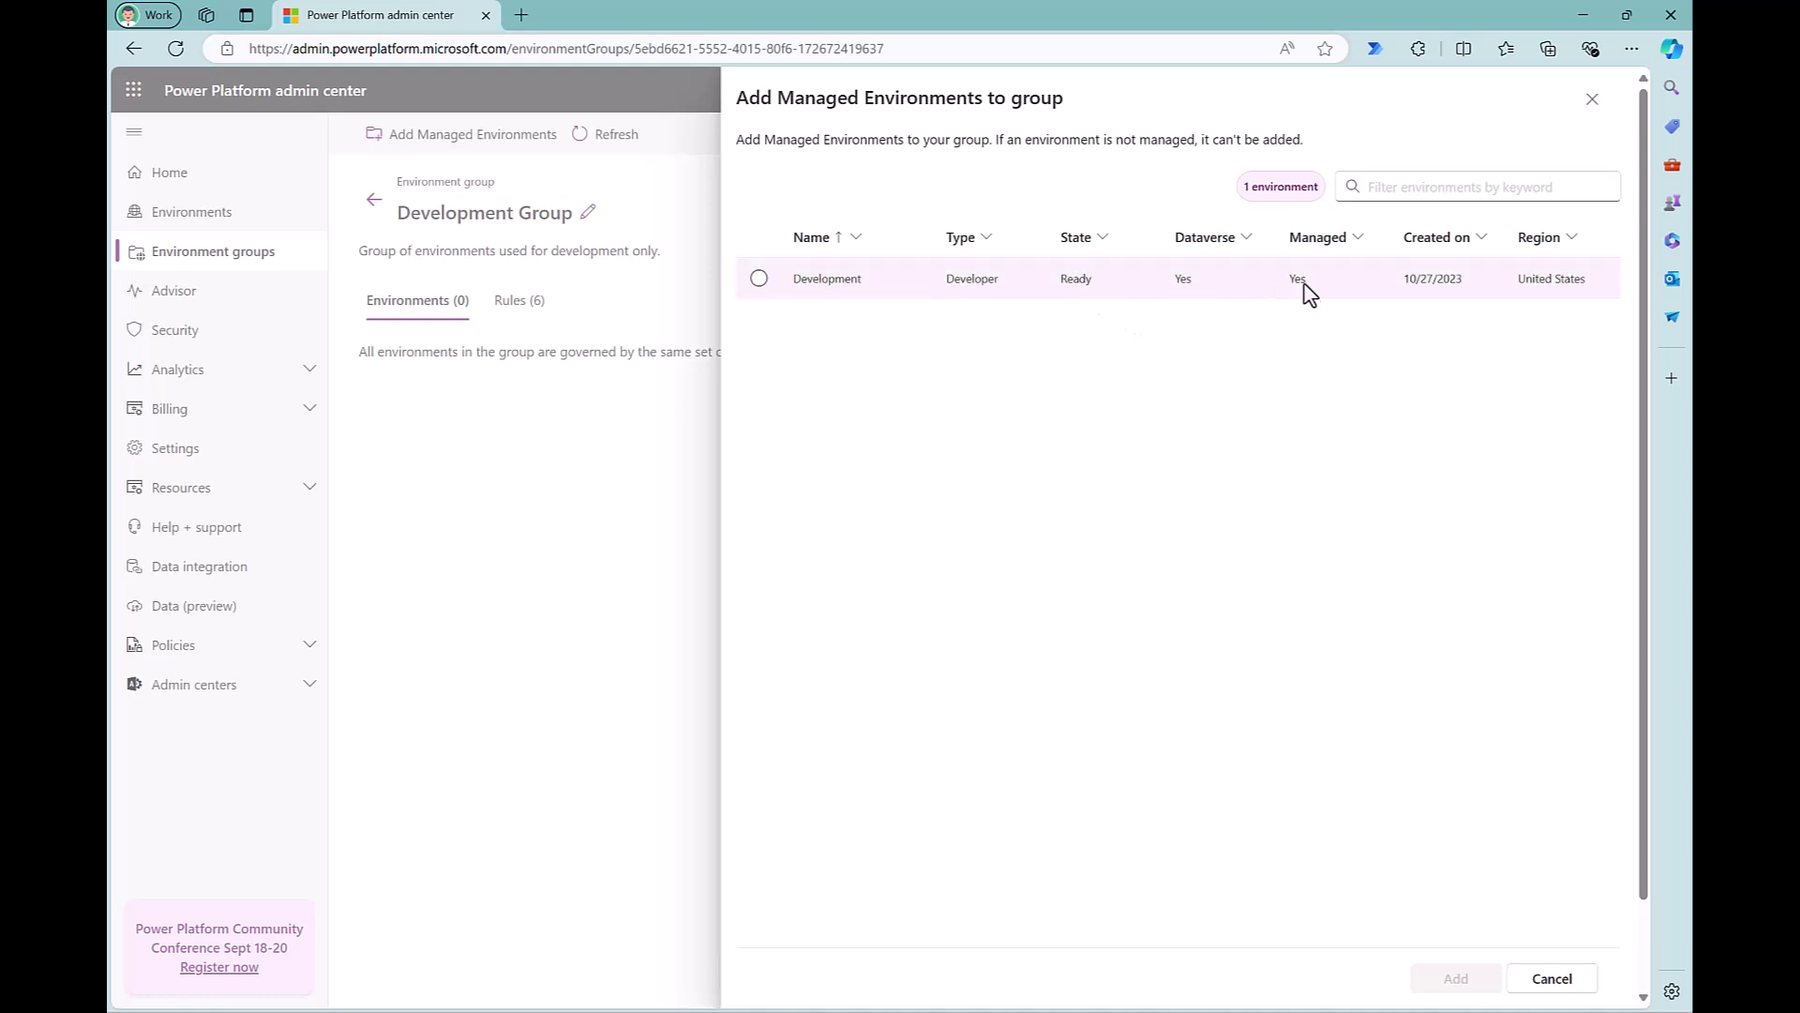
{"action": "left_click", "coordinate": [572, 435]}
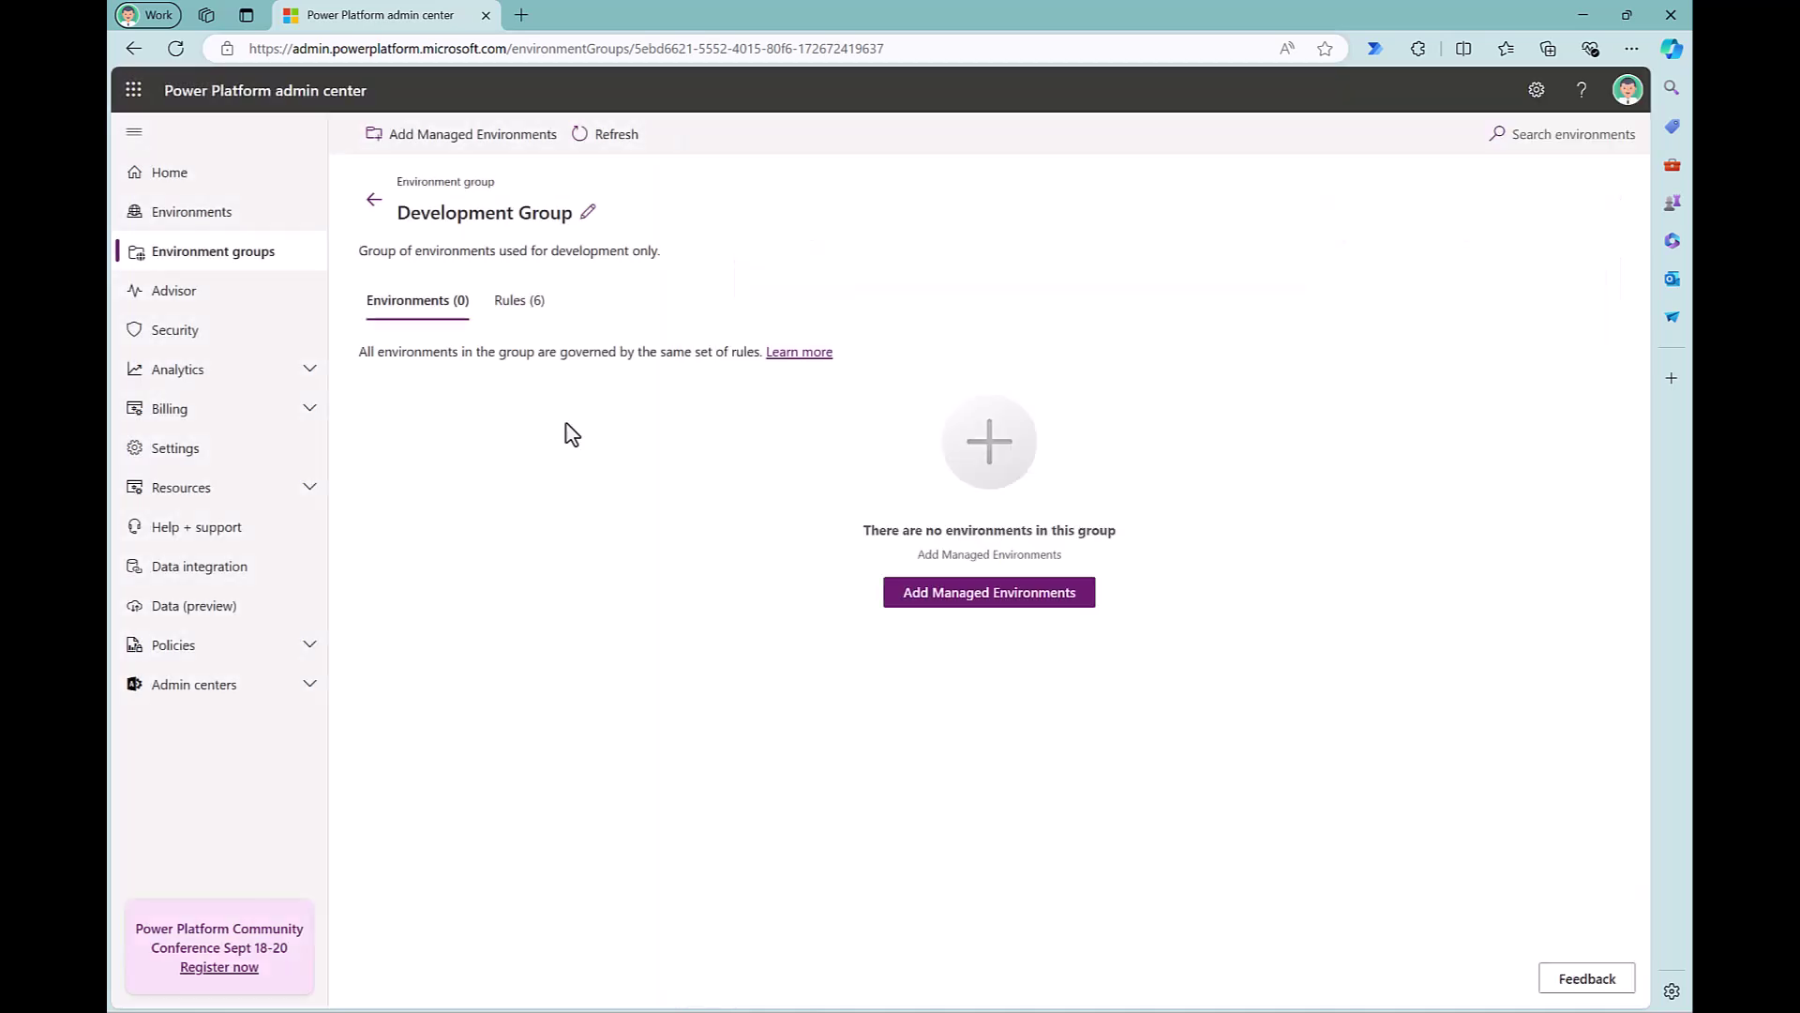
{"action": "left_click", "coordinate": [513, 305]}
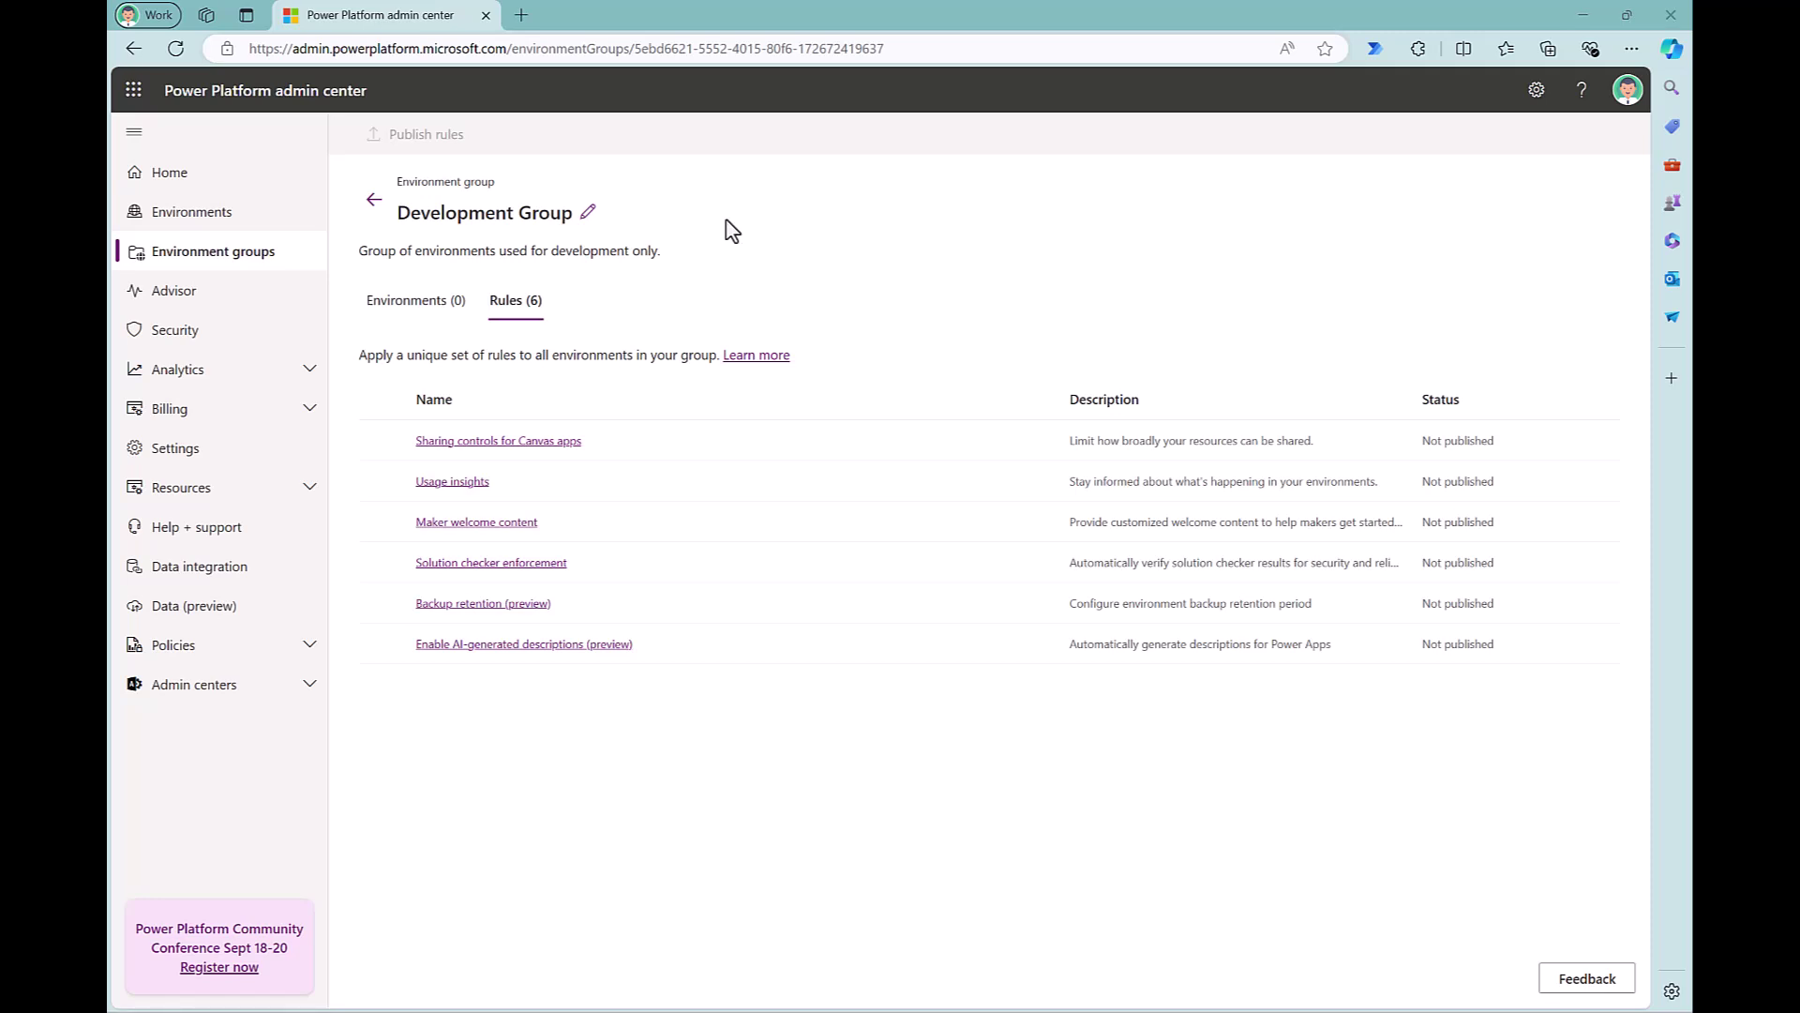
Step: Start a new environment and name it Contoso Production
{"action": "left_click", "coordinate": [239, 217]}
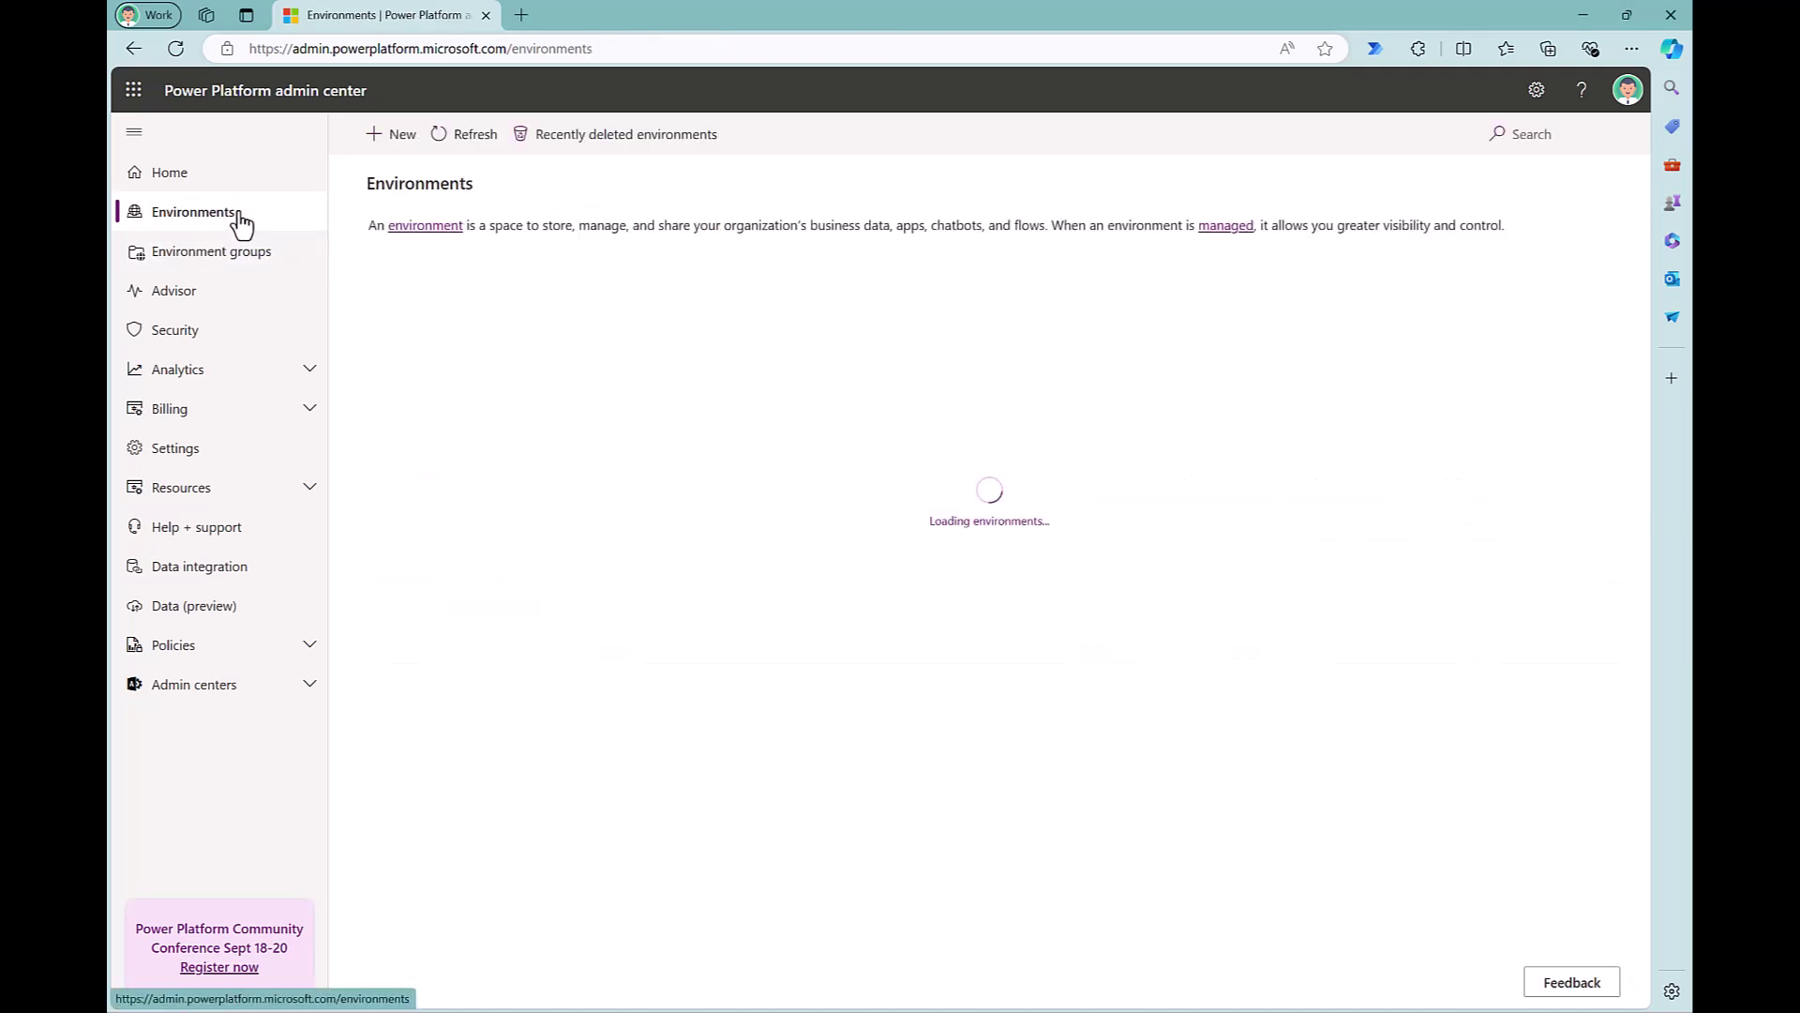
{"action": "left_click", "coordinate": [385, 134]}
{"action": "left_click", "coordinate": [1494, 199]}
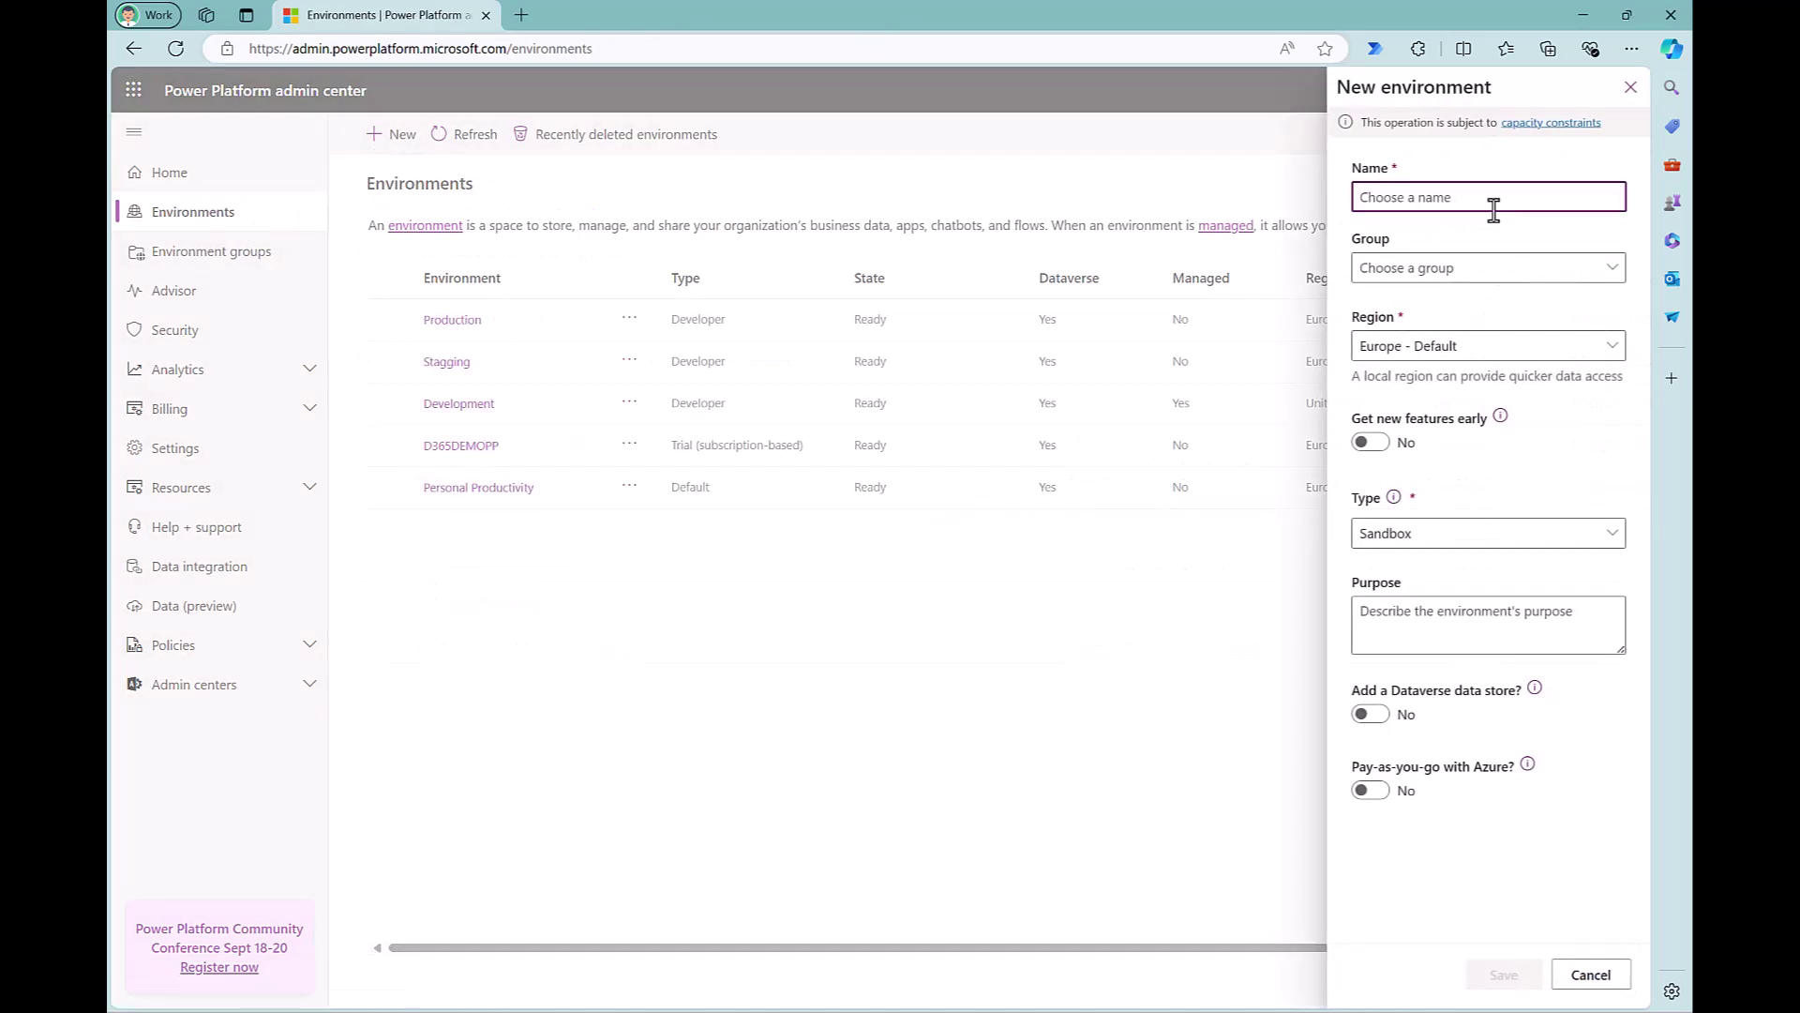
{"action": "type", "text": "Contoso Production"}
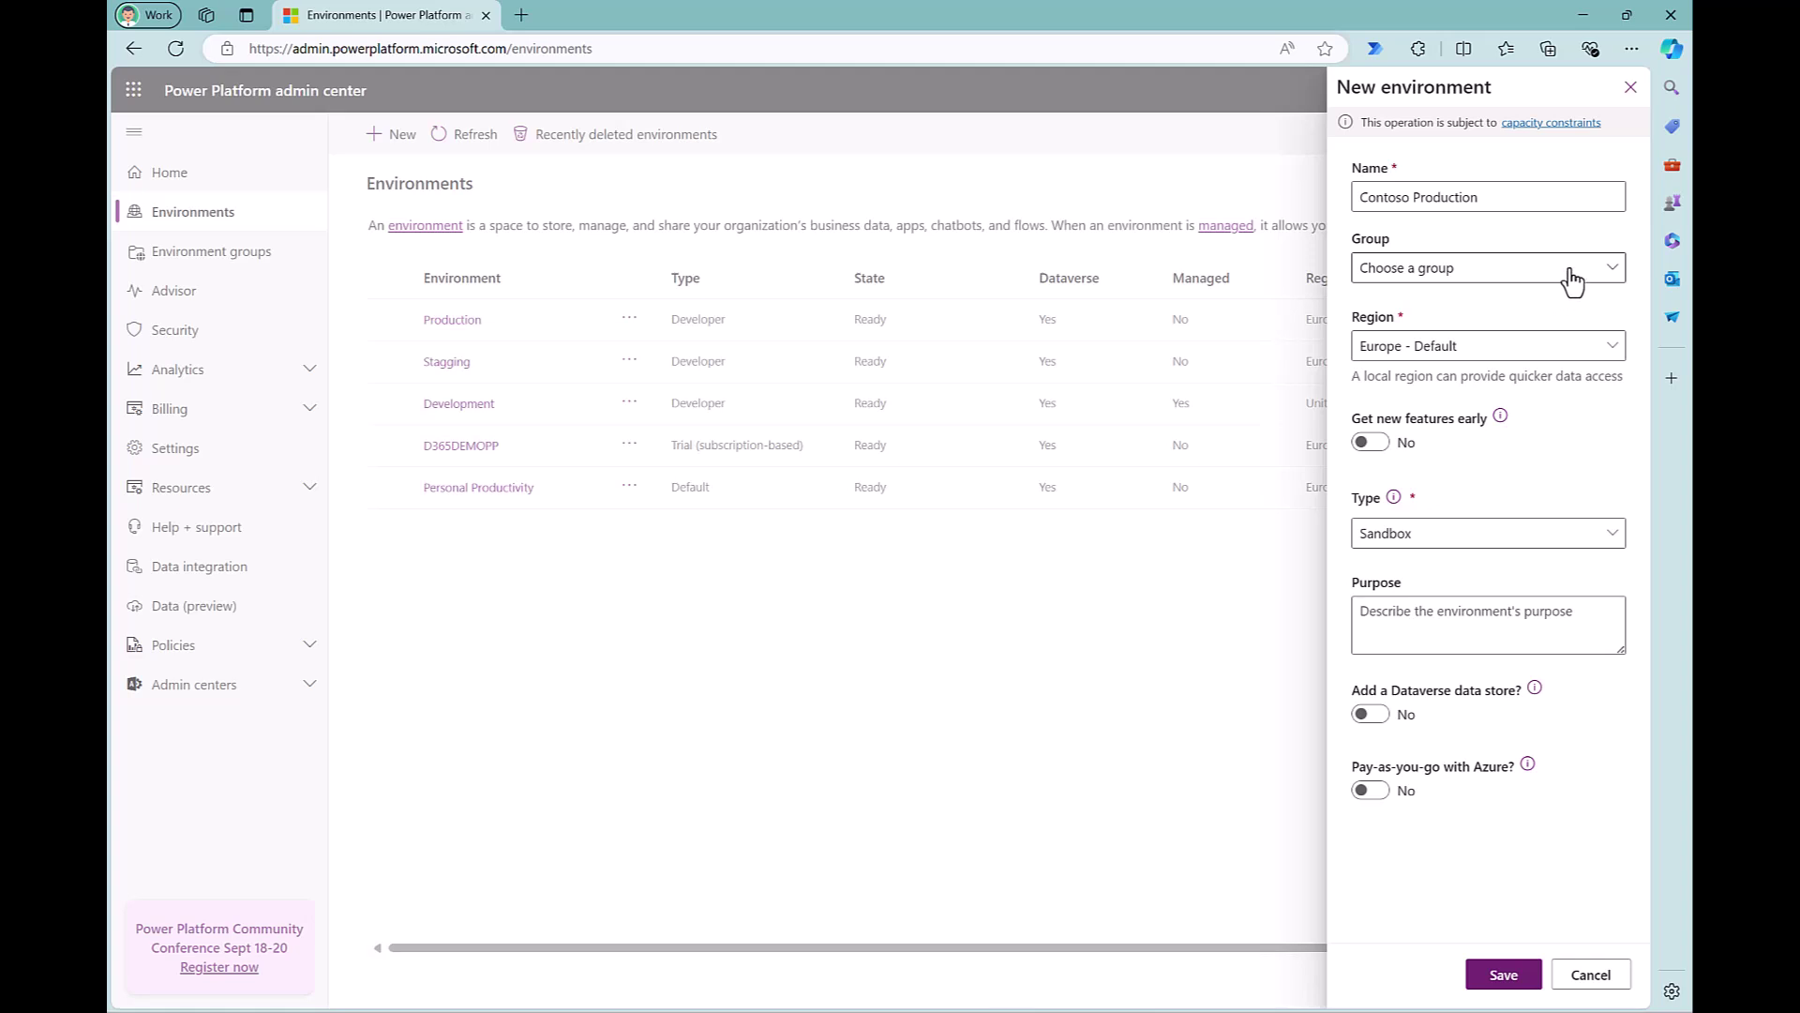
Step: Review the group and region options available for the new environment without changing them
{"action": "left_click", "coordinate": [1572, 272]}
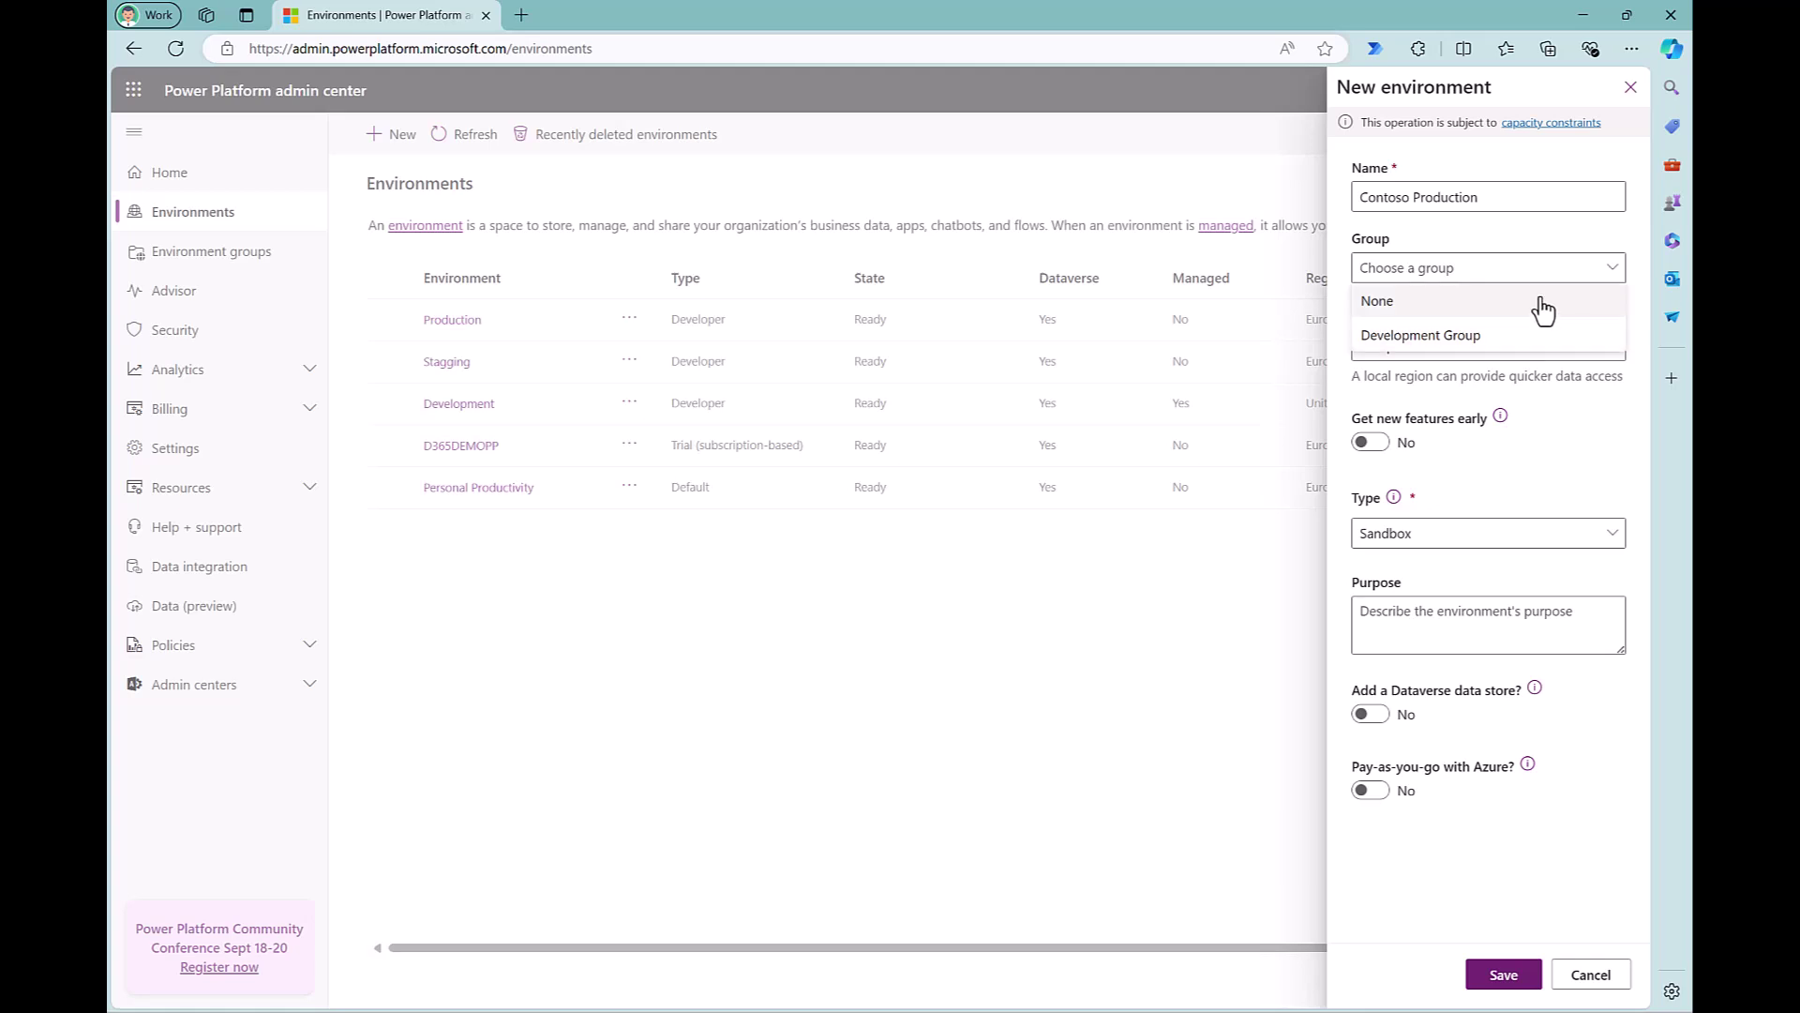
{"action": "left_click", "coordinate": [1536, 244]}
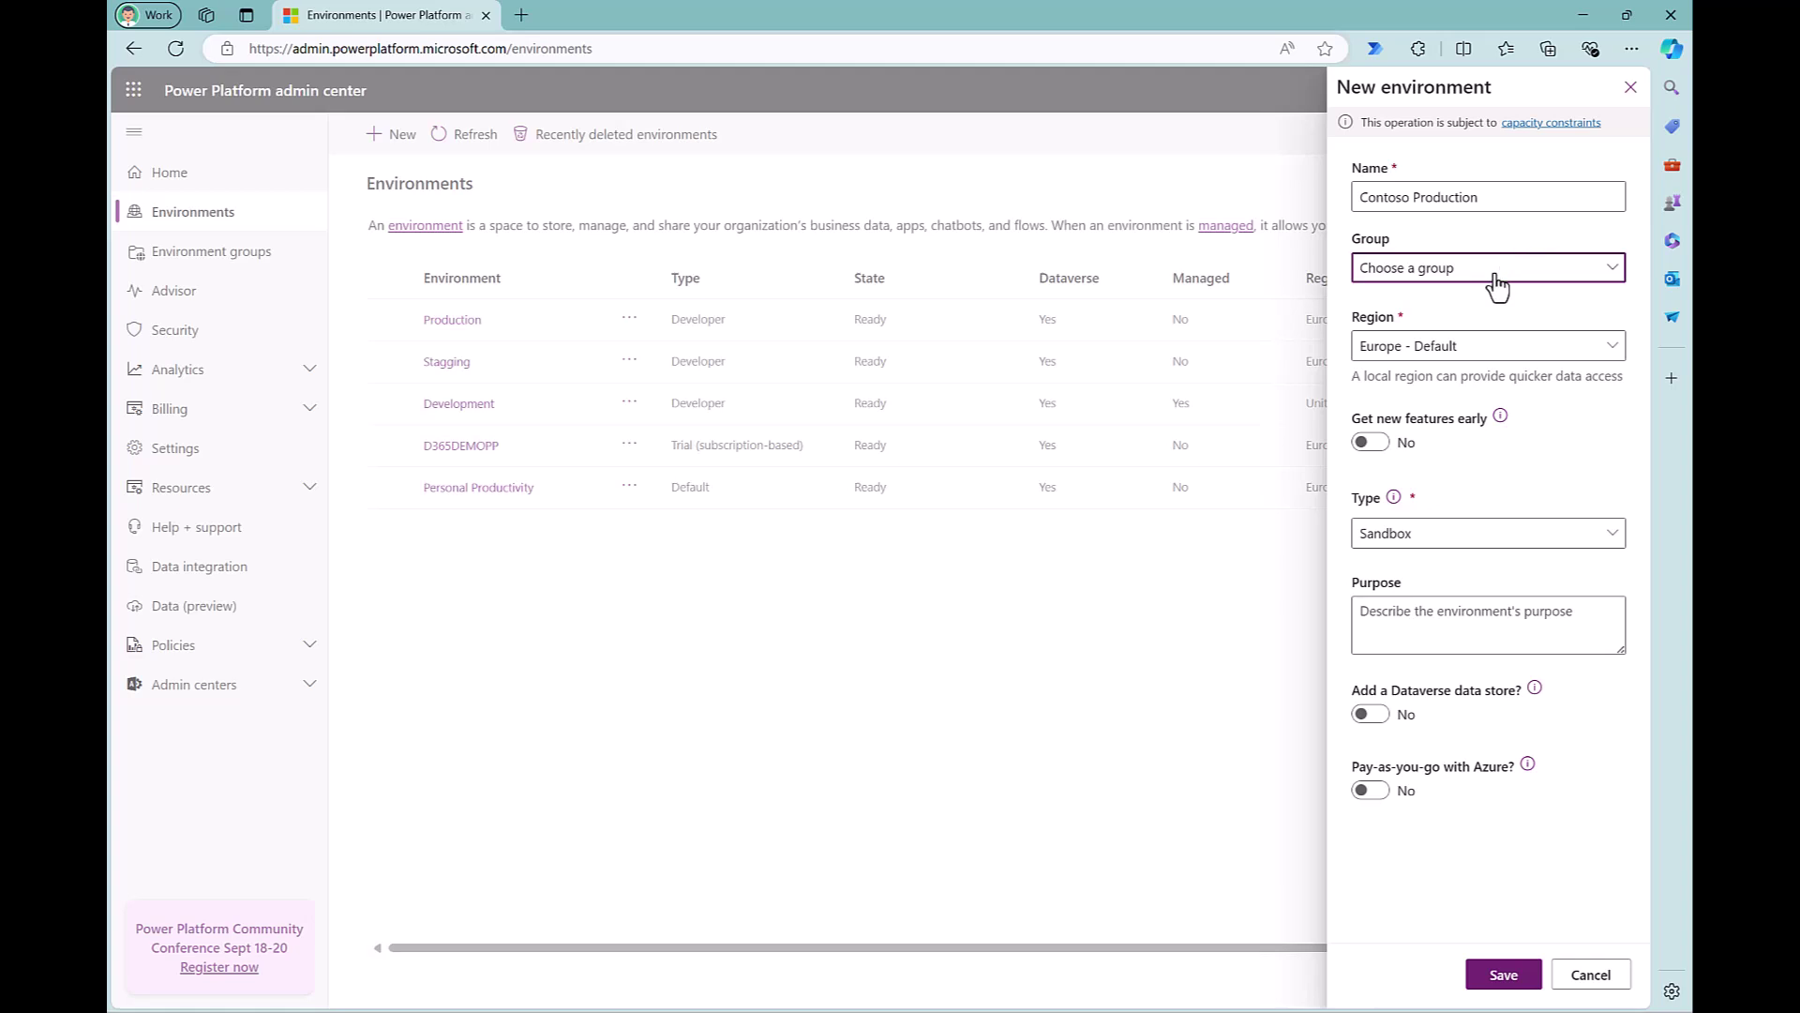
{"action": "left_click", "coordinate": [1498, 350]}
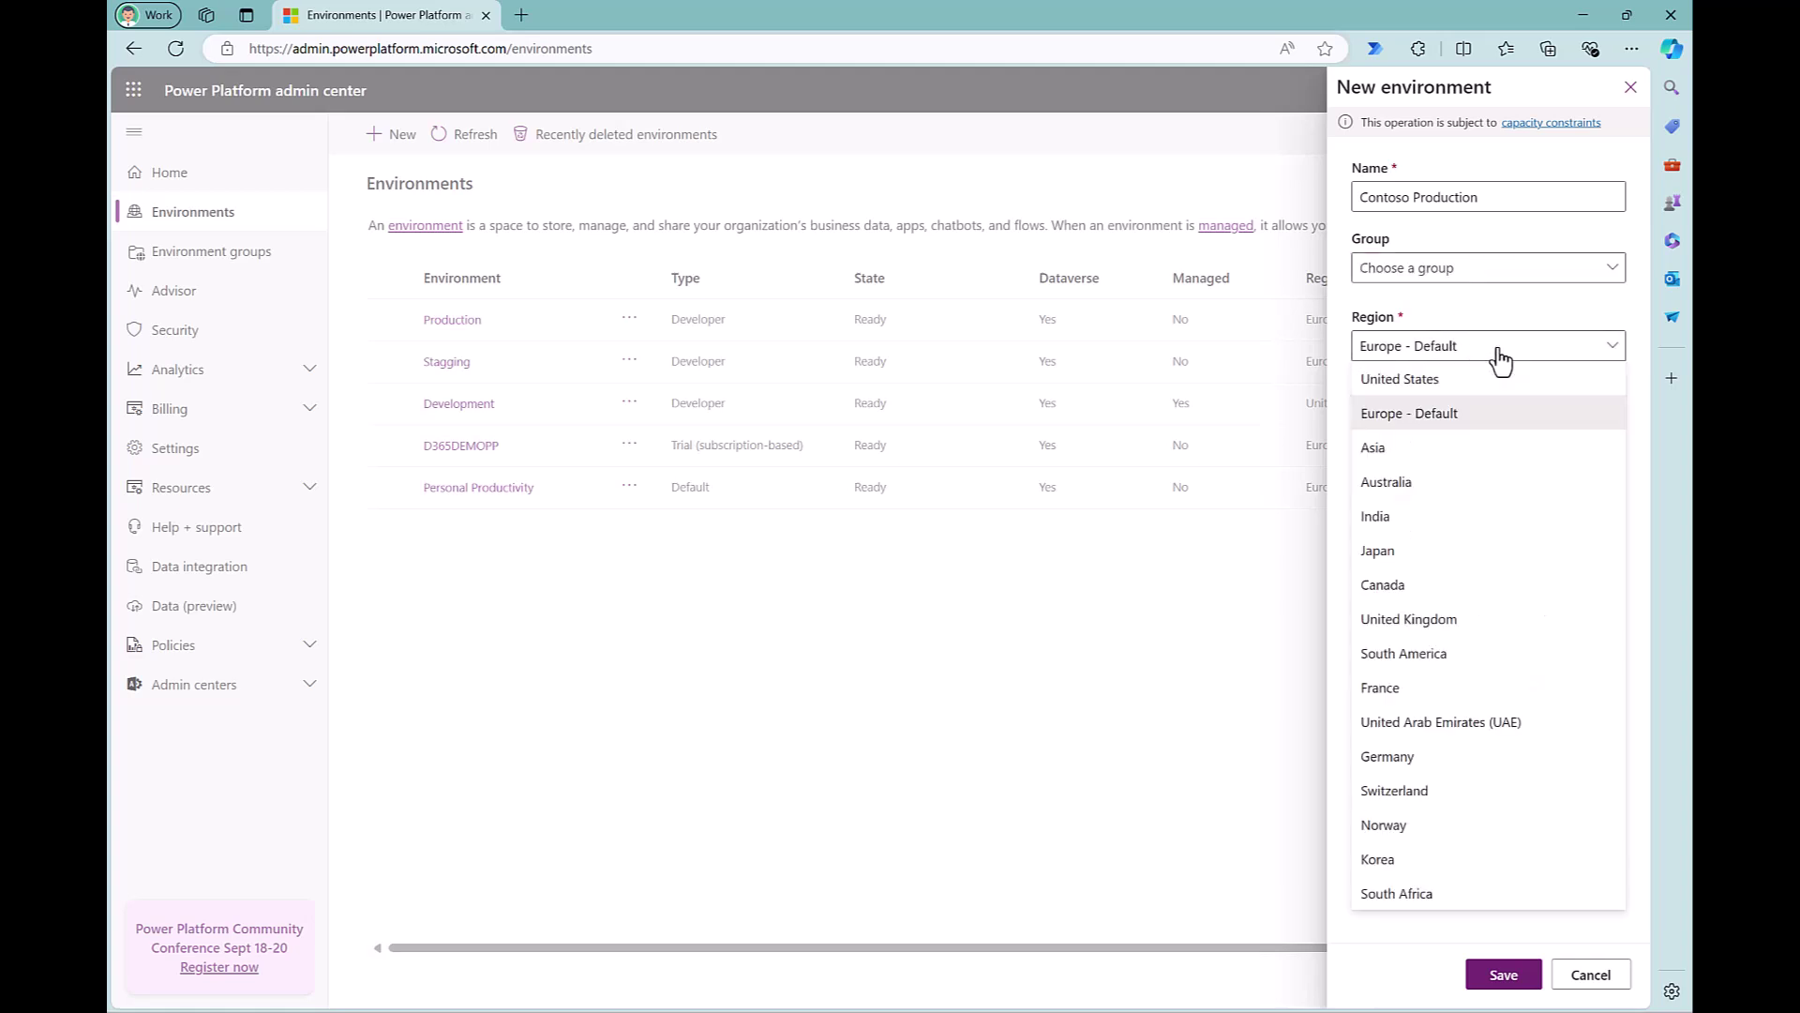
{"action": "left_click", "coordinate": [1498, 351]}
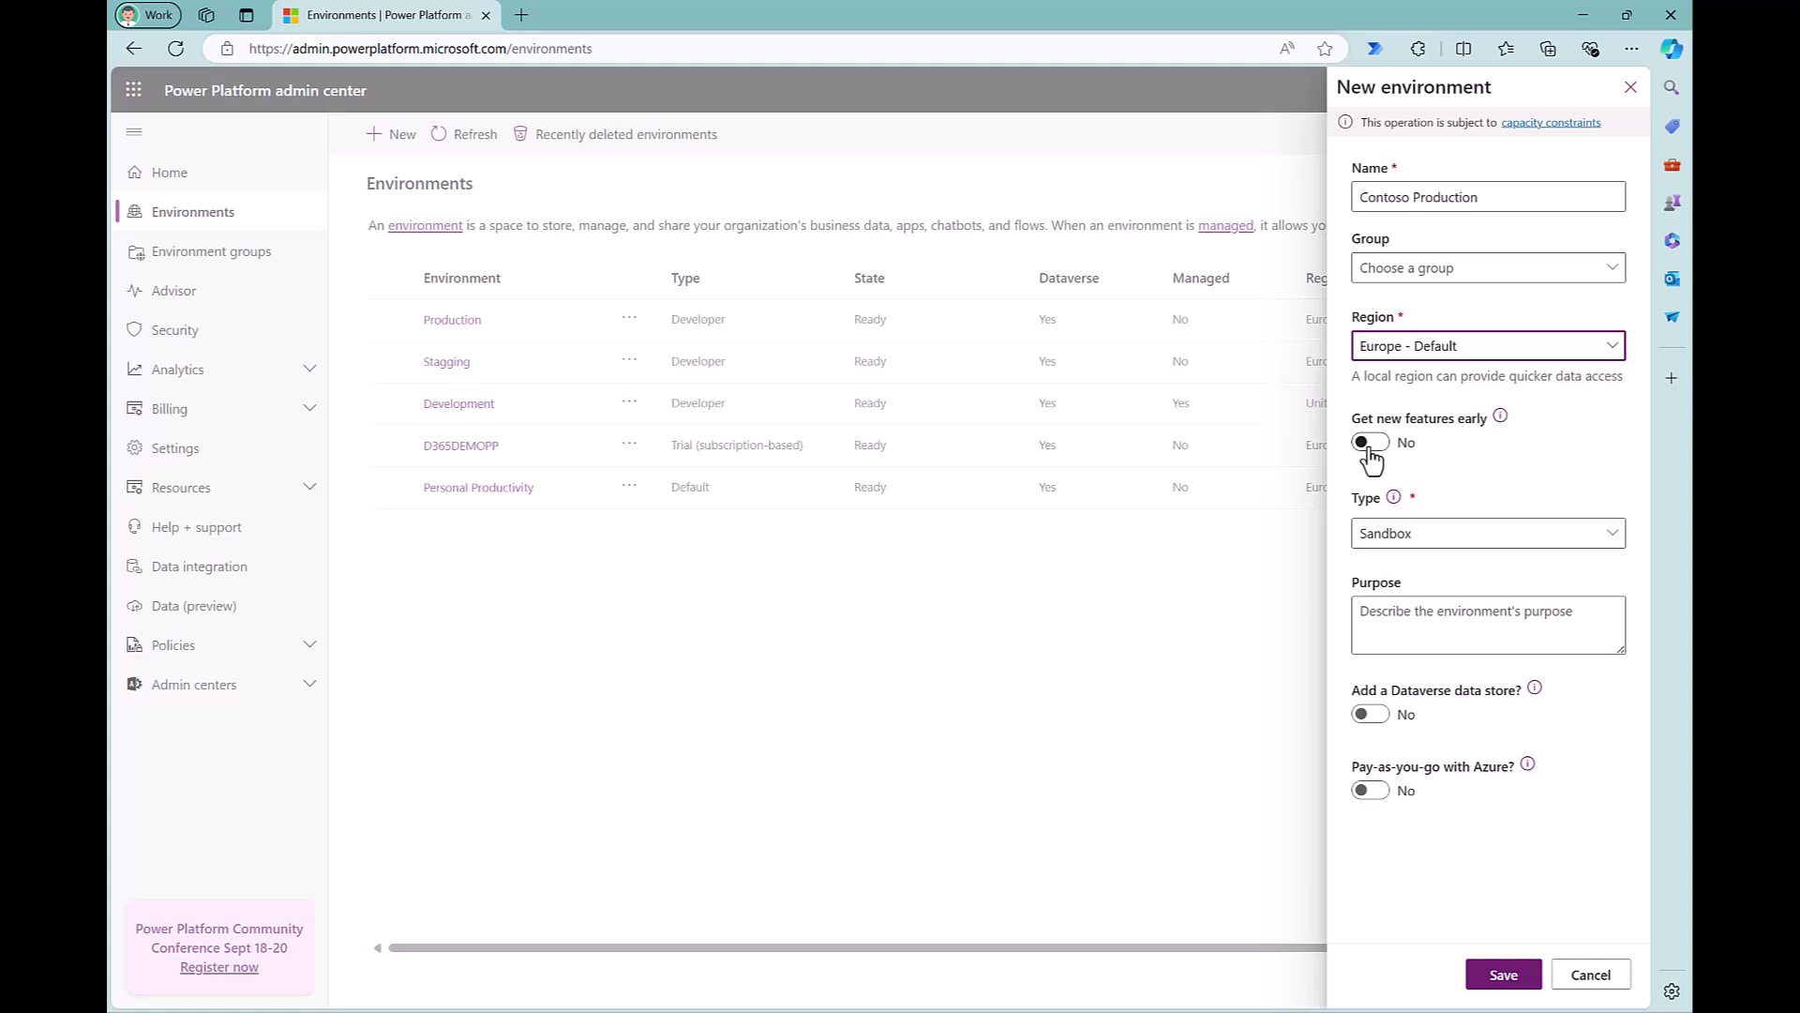
Step: Try Japan as the new environment's region, and return the region to Europe - Default
{"action": "left_click", "coordinate": [1571, 359]}
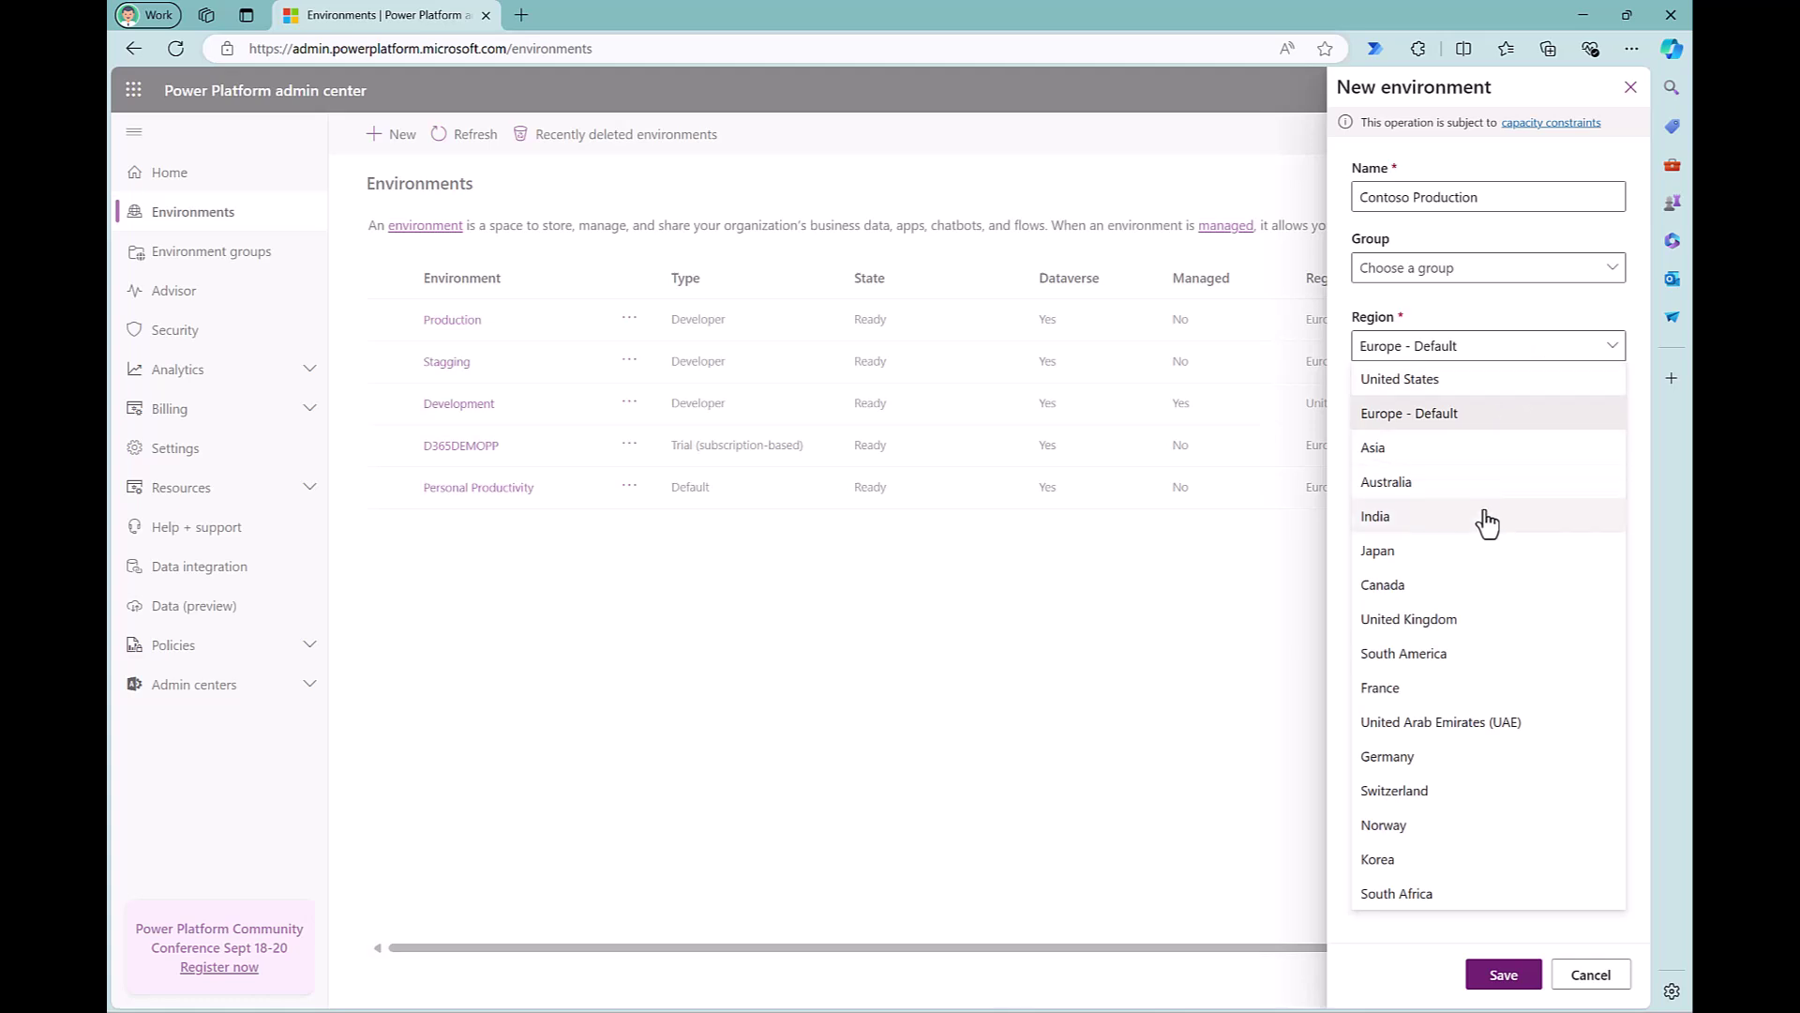
{"action": "left_click", "coordinate": [1478, 555]}
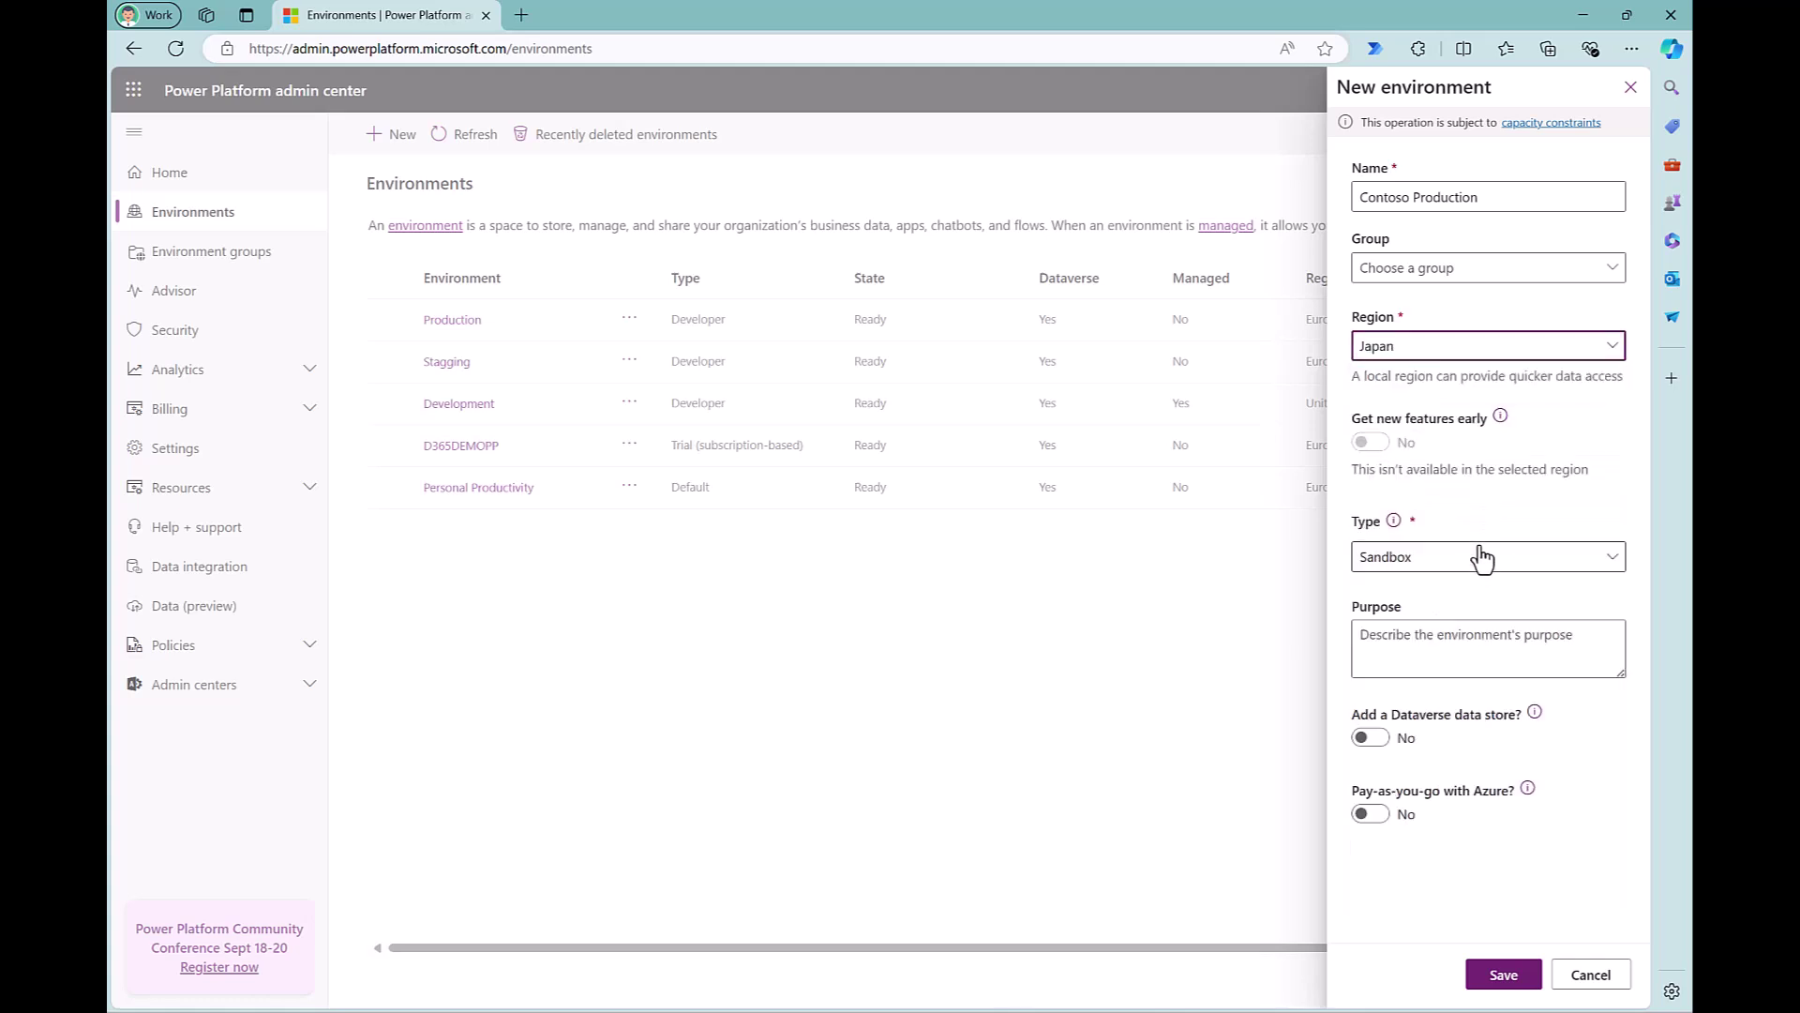
{"action": "left_click", "coordinate": [1462, 355]}
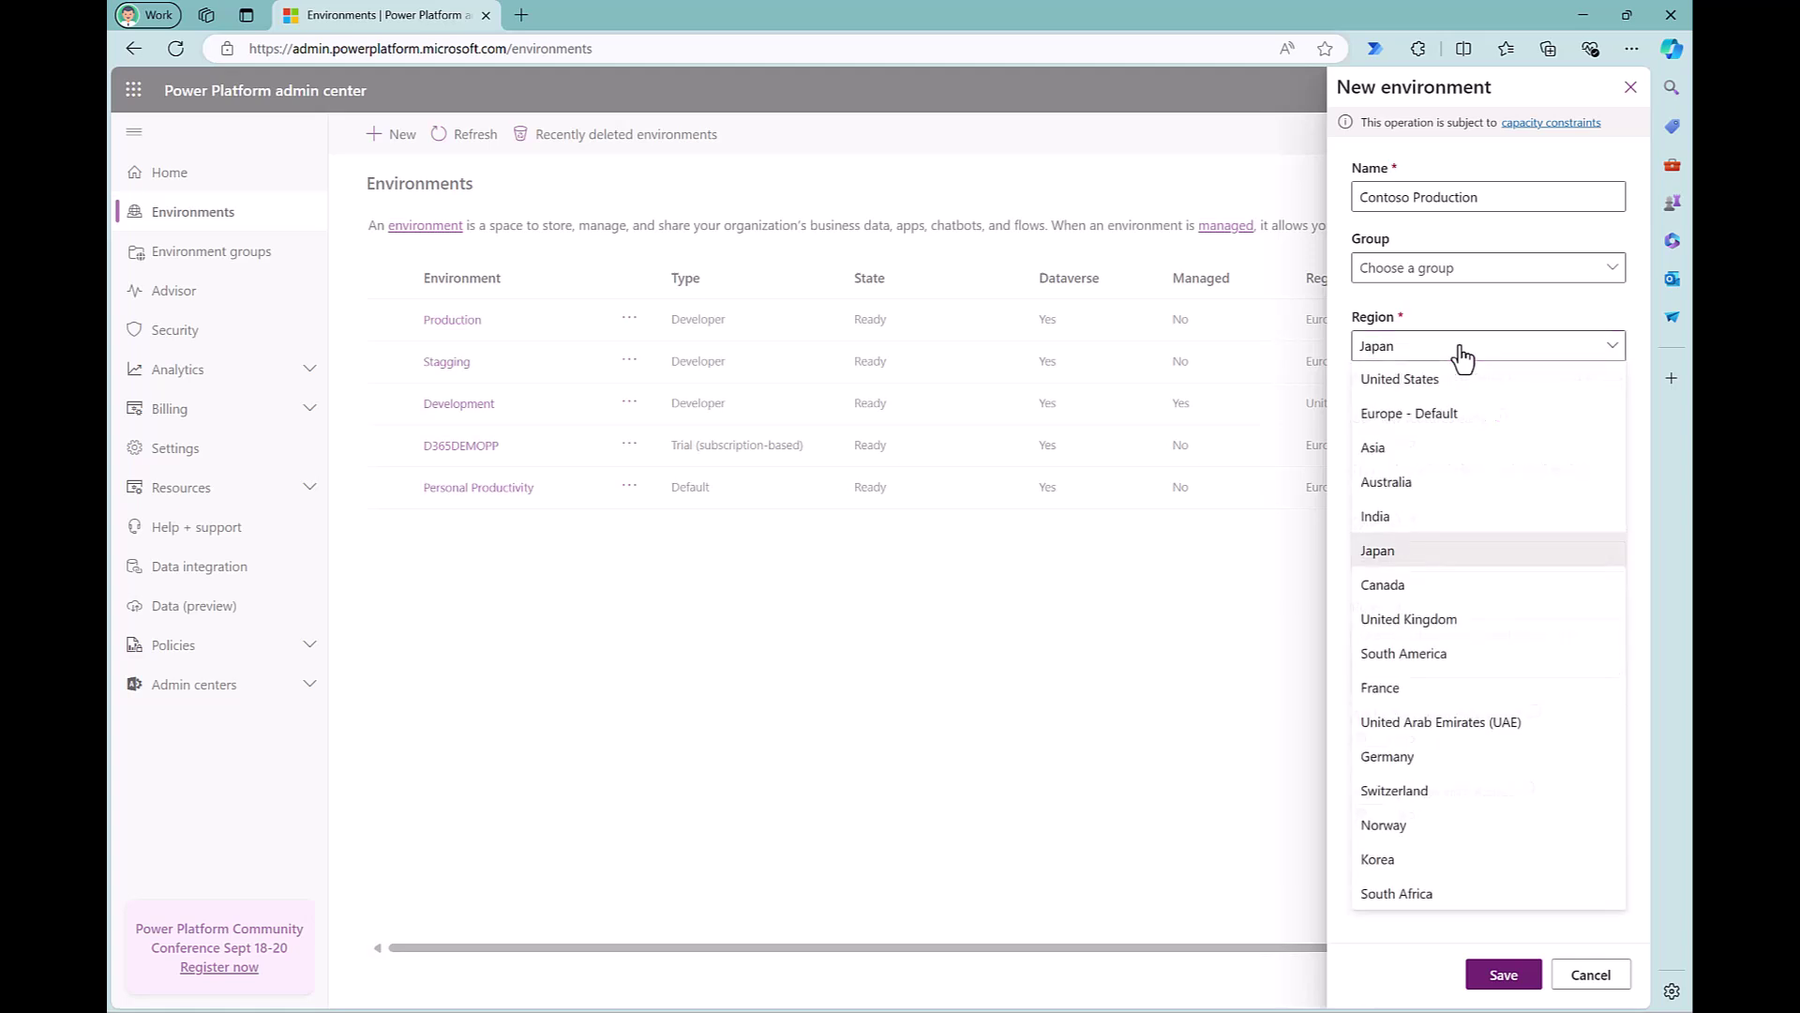
{"action": "left_click", "coordinate": [1461, 412]}
Step: Enable getting new features early for the environment, and set its type to Production
{"action": "left_click", "coordinate": [1368, 446]}
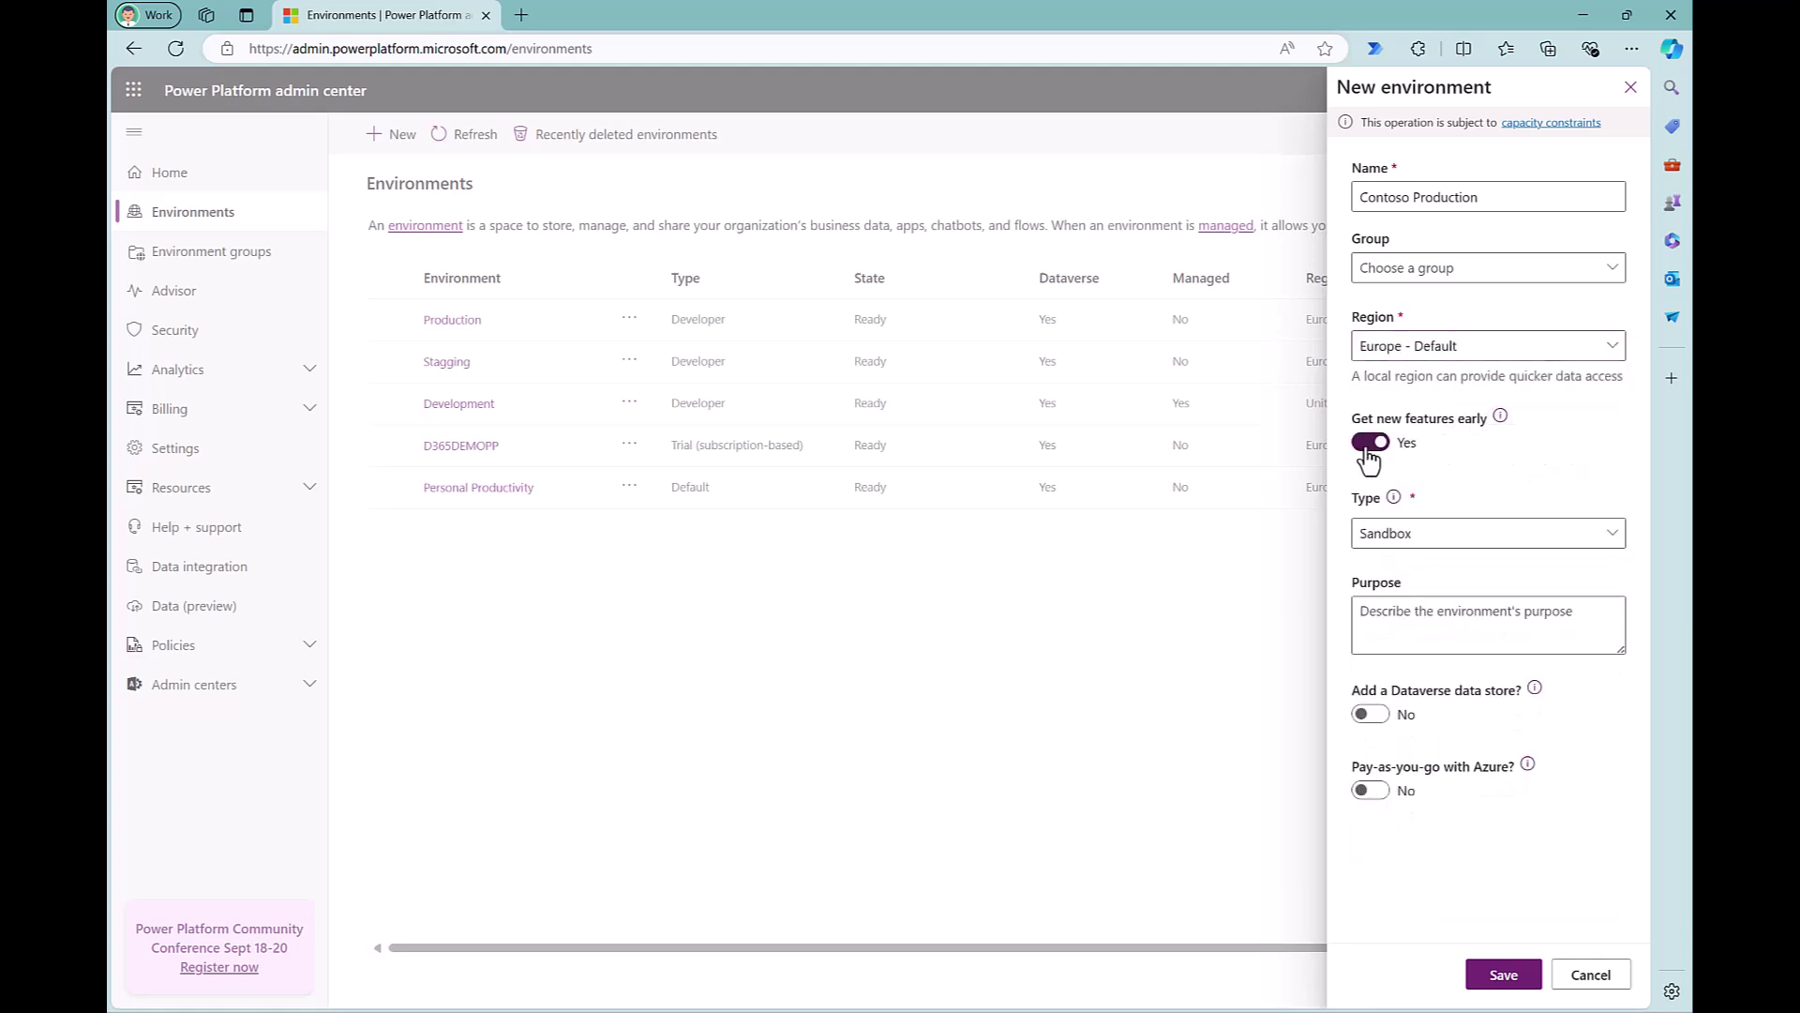
{"action": "left_click", "coordinate": [1497, 537]}
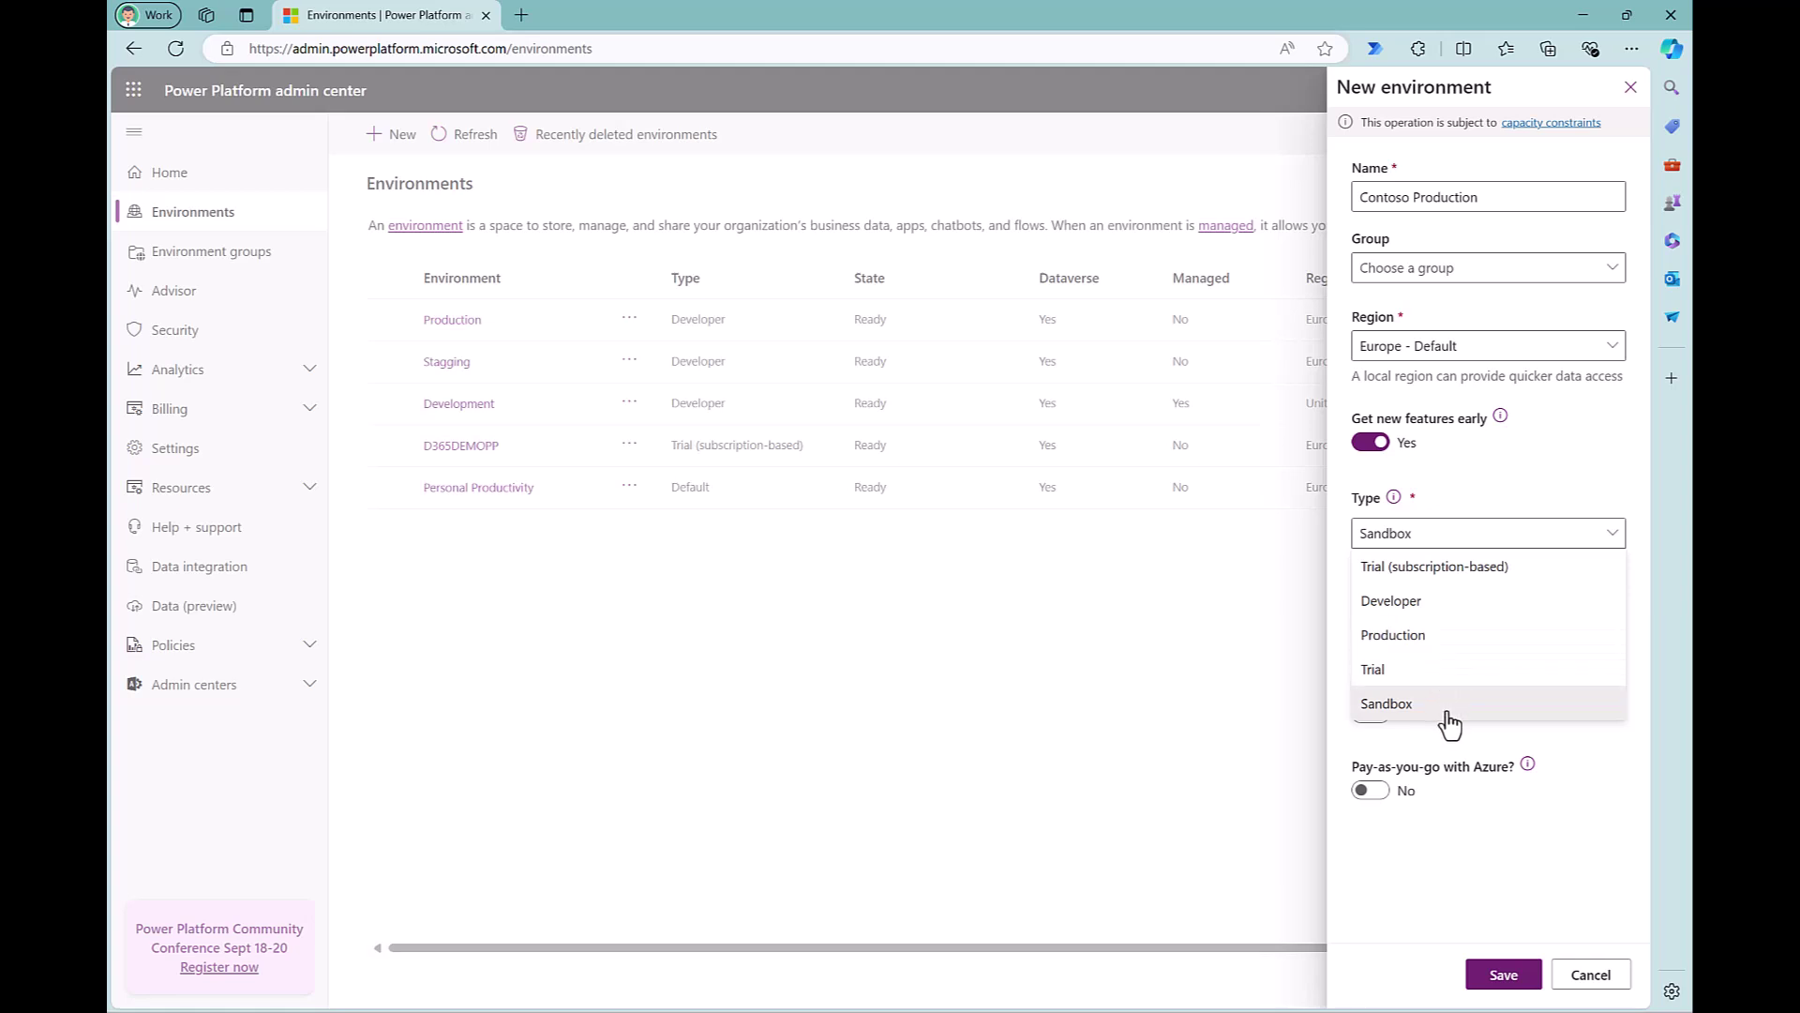
{"action": "left_click", "coordinate": [1452, 638]}
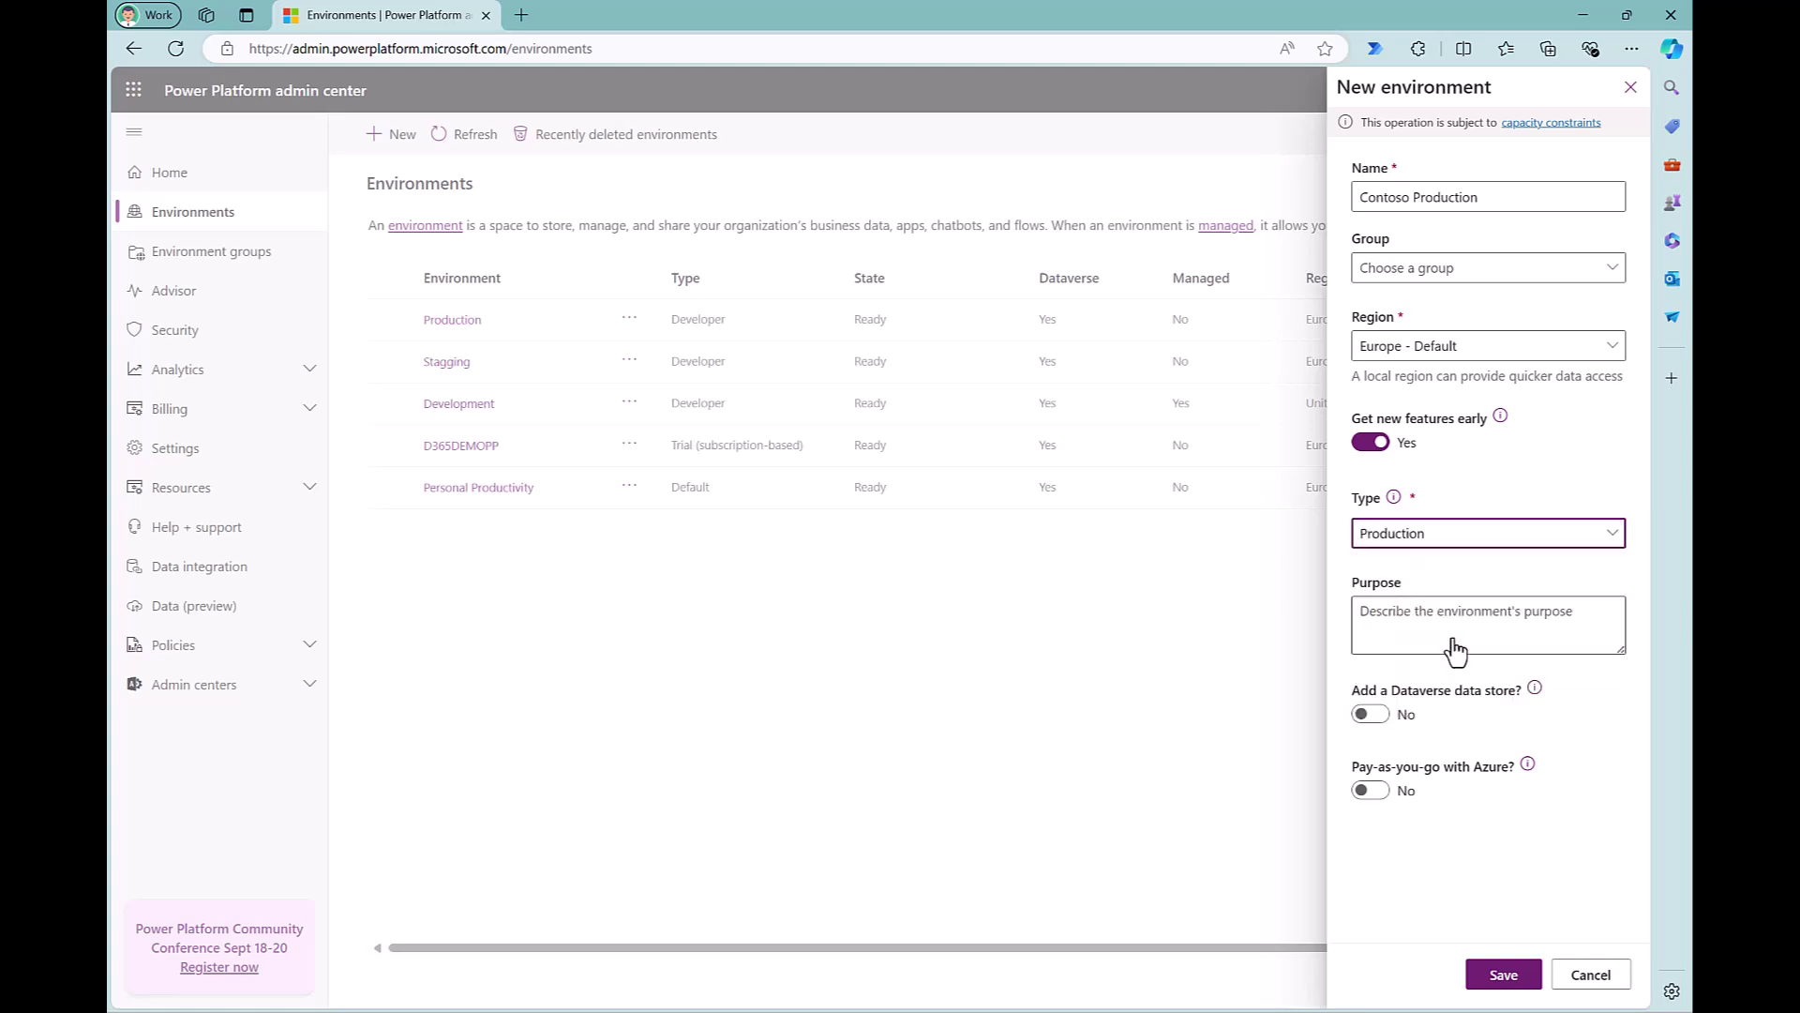
Step: Add a Dataverse data store to the environment and continue to the Dataverse settings
{"action": "left_click", "coordinate": [1375, 715]}
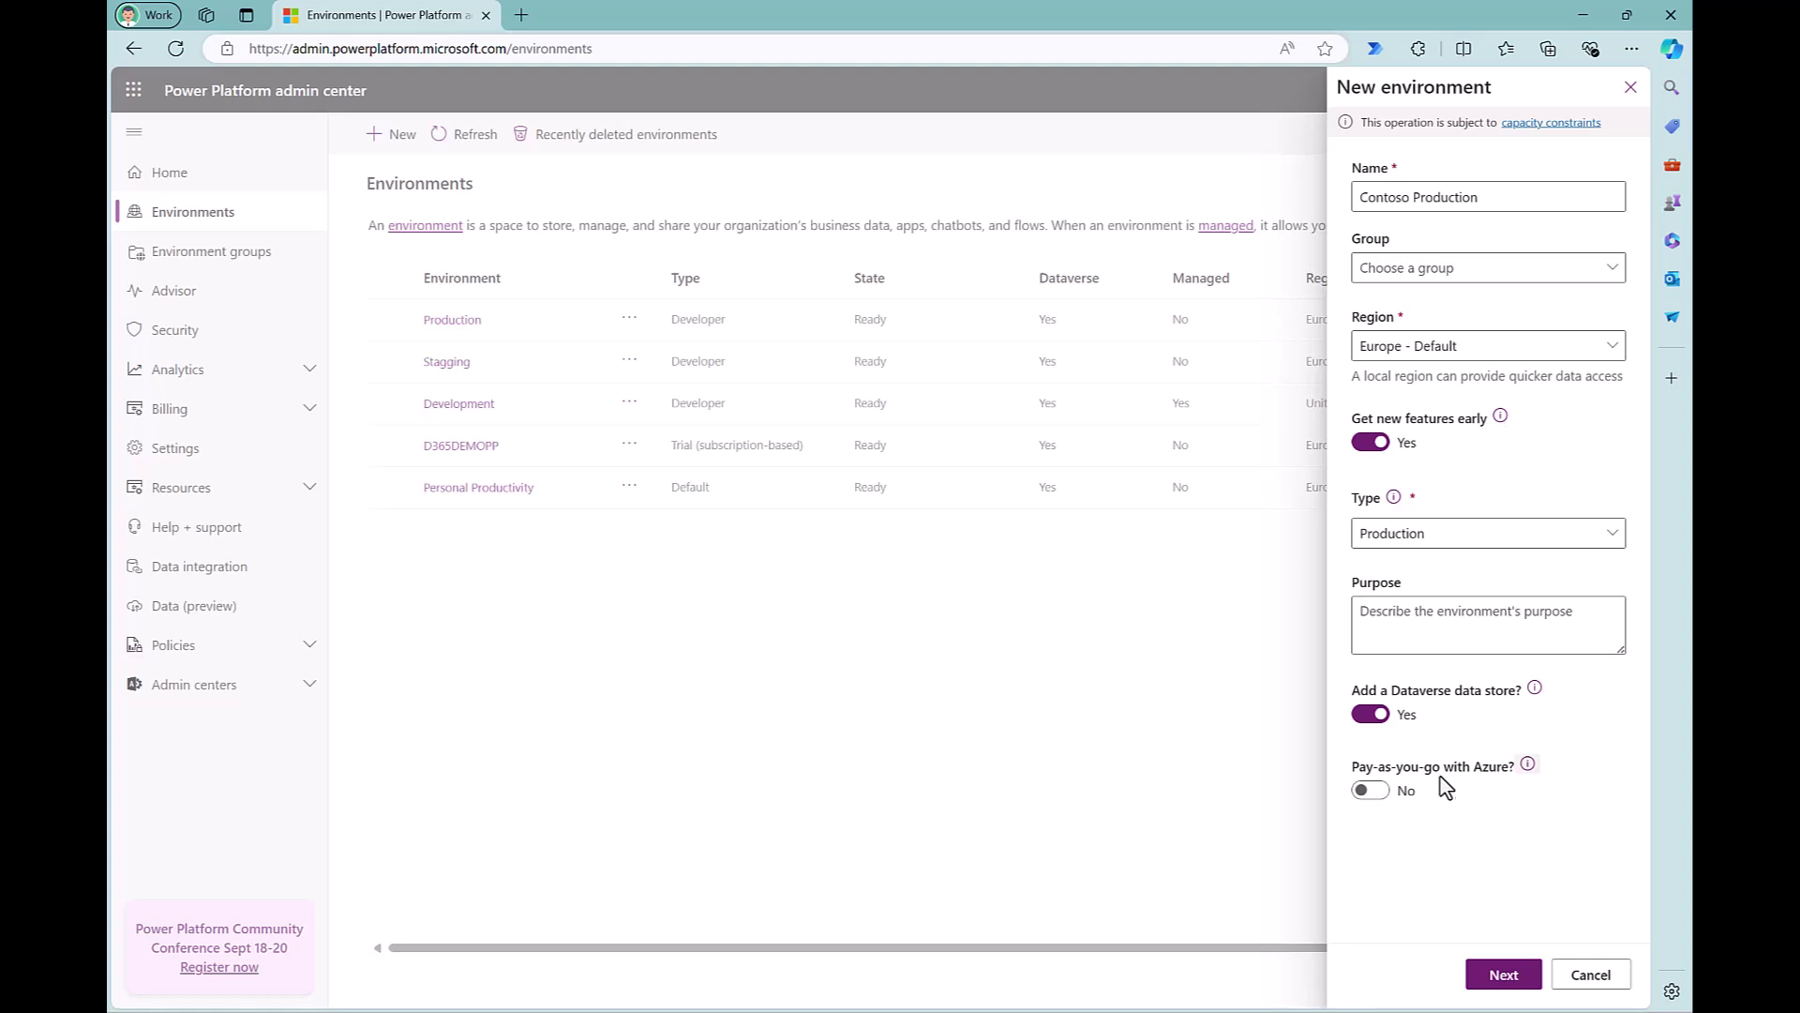
{"action": "left_click", "coordinate": [1502, 980]}
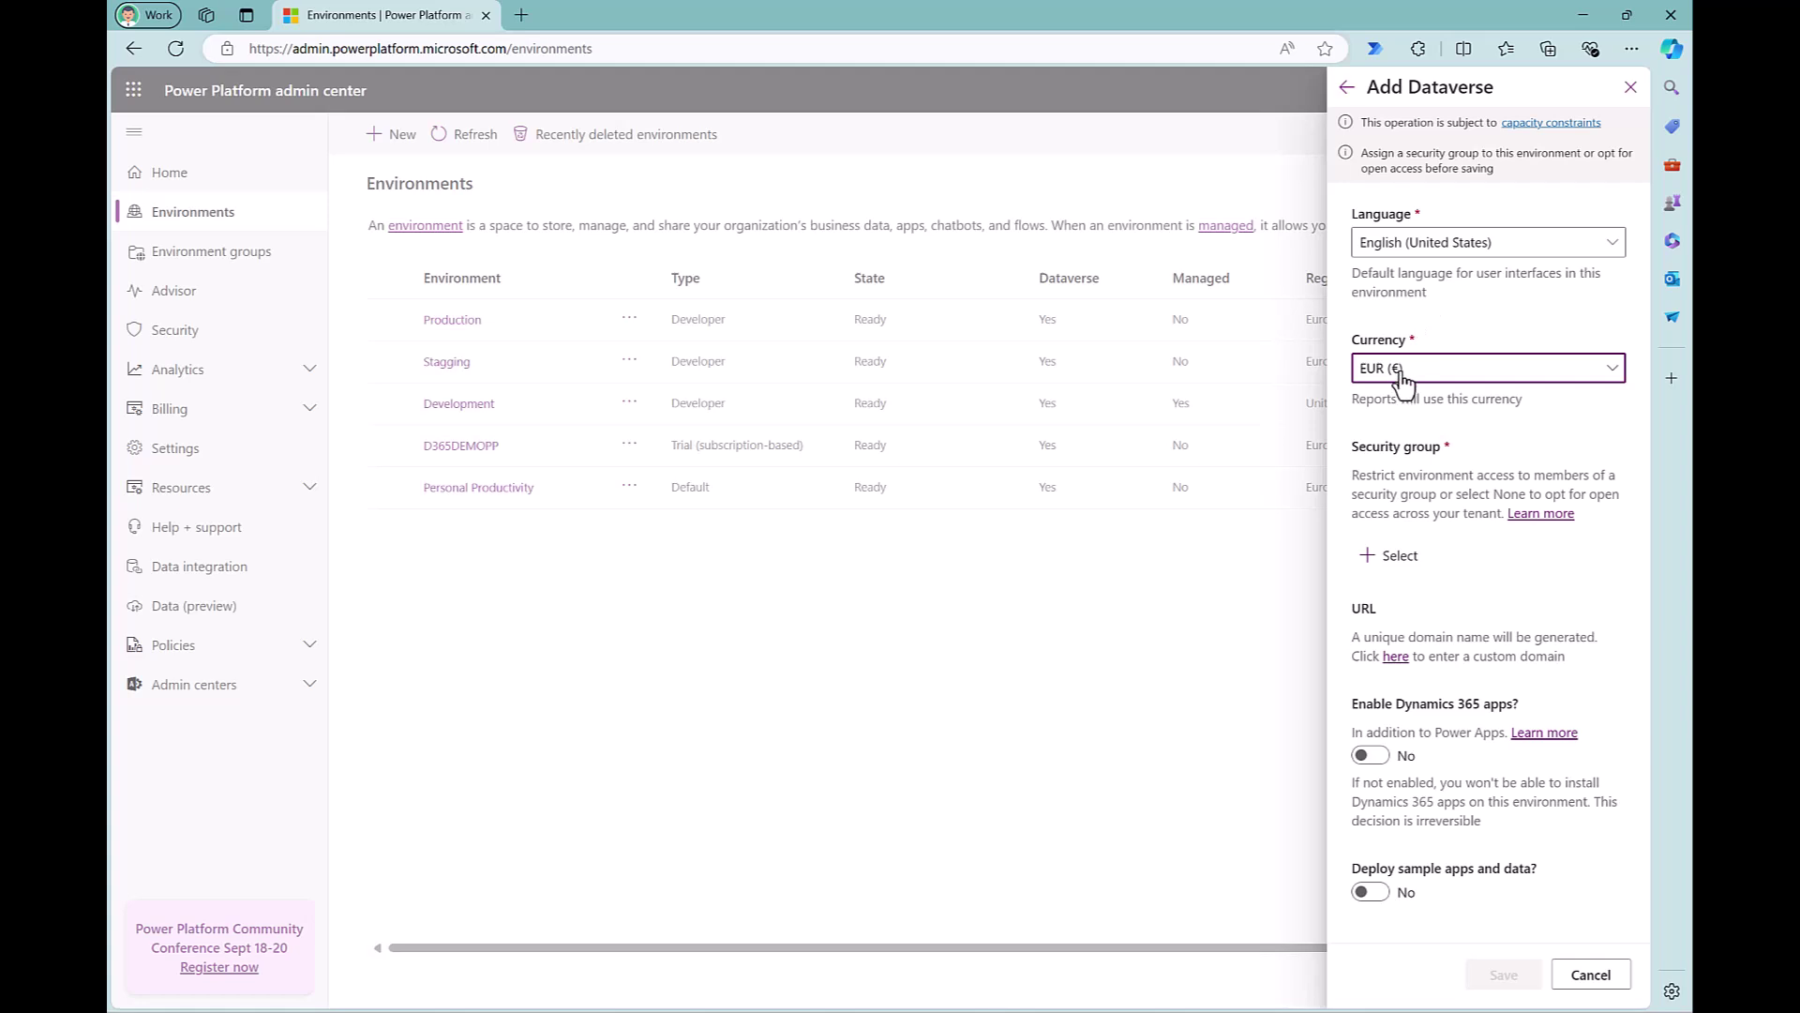
Step: Review the security groups without assigning one, and open the custom domain entry for the environment's URL
{"action": "left_click", "coordinate": [1400, 557]}
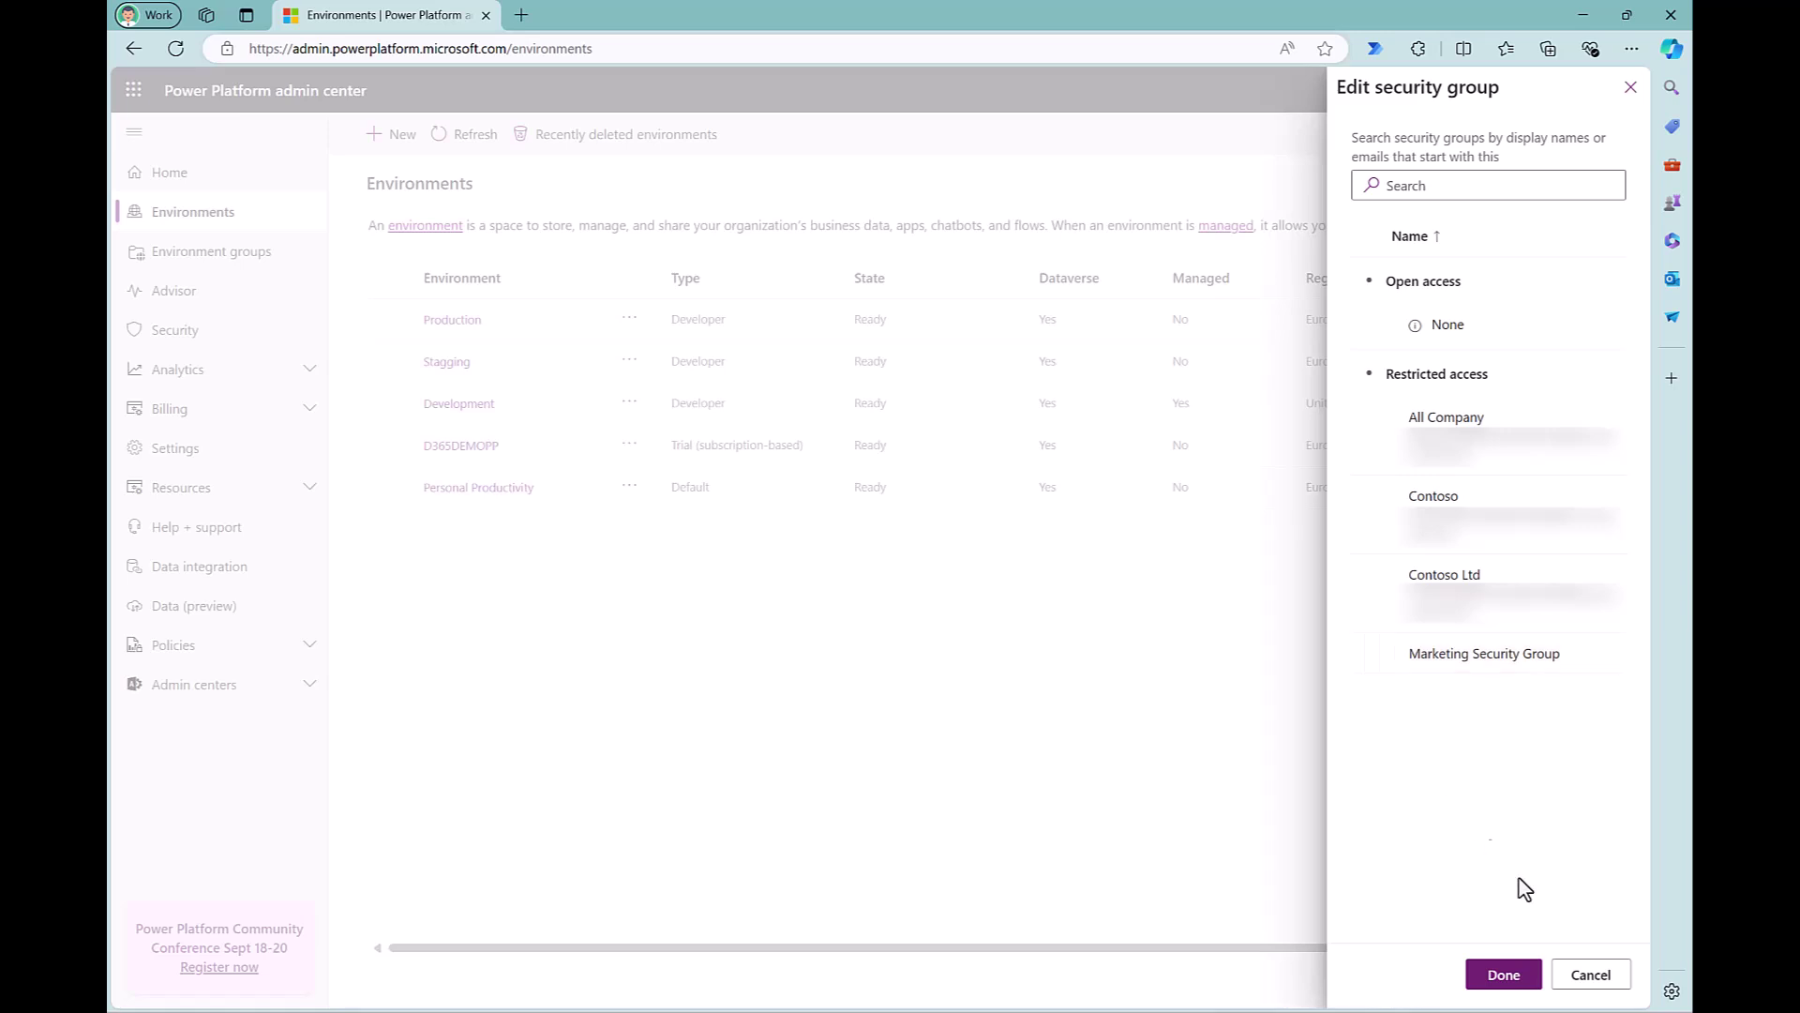
{"action": "left_click", "coordinate": [1593, 977]}
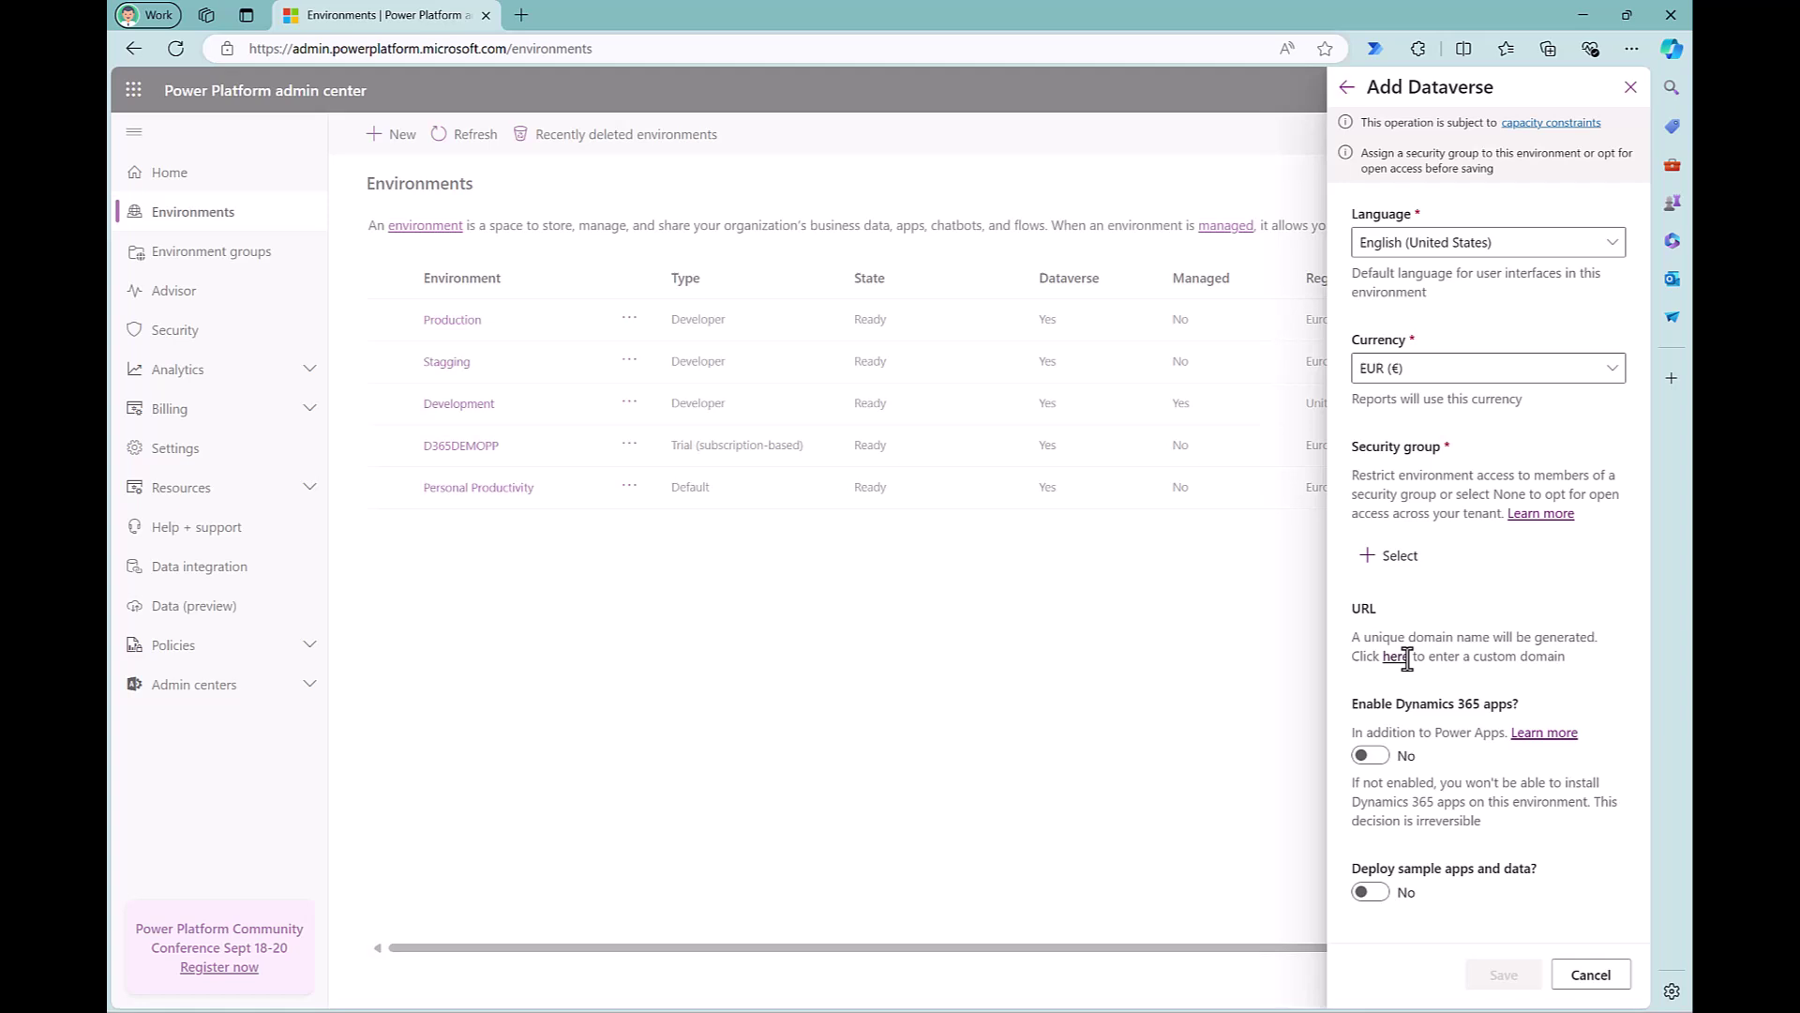
{"action": "left_click", "coordinate": [1395, 657]}
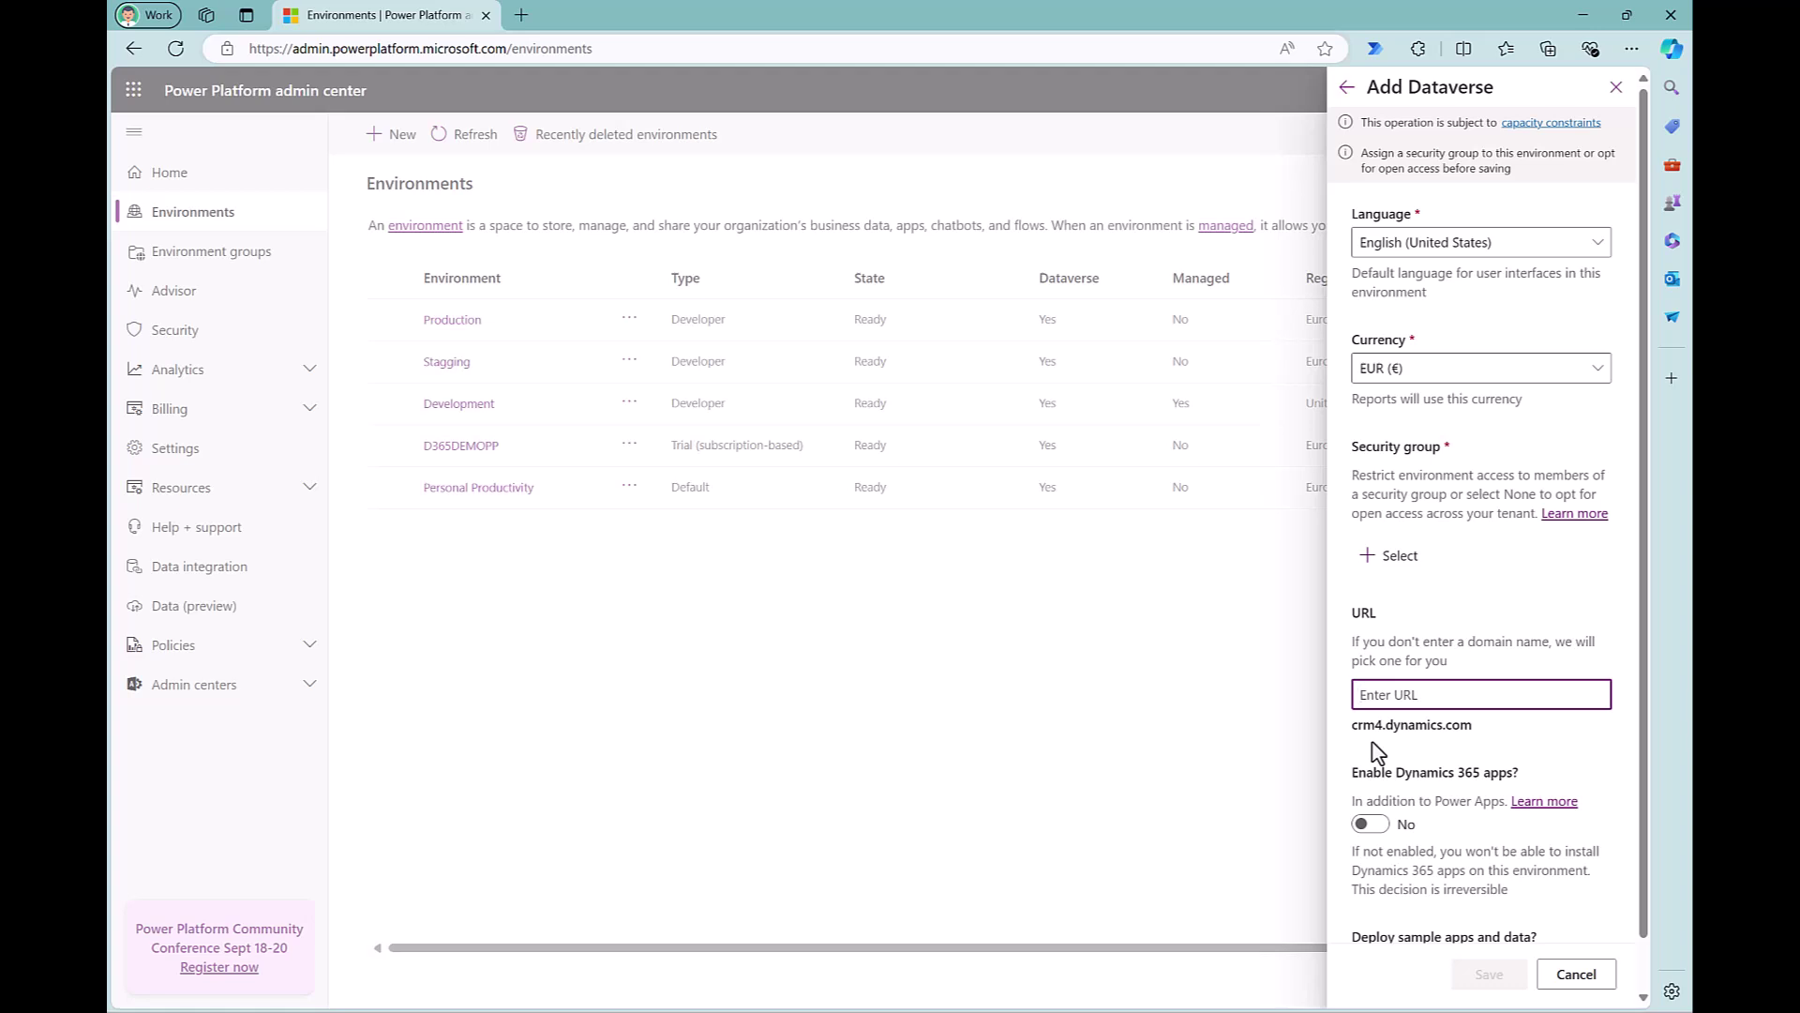
Step: Enter cntprod001 as the custom domain name for the environment's URL
{"action": "type", "text": "cntprod001"}
{"action": "left_click", "coordinate": [1487, 572]}
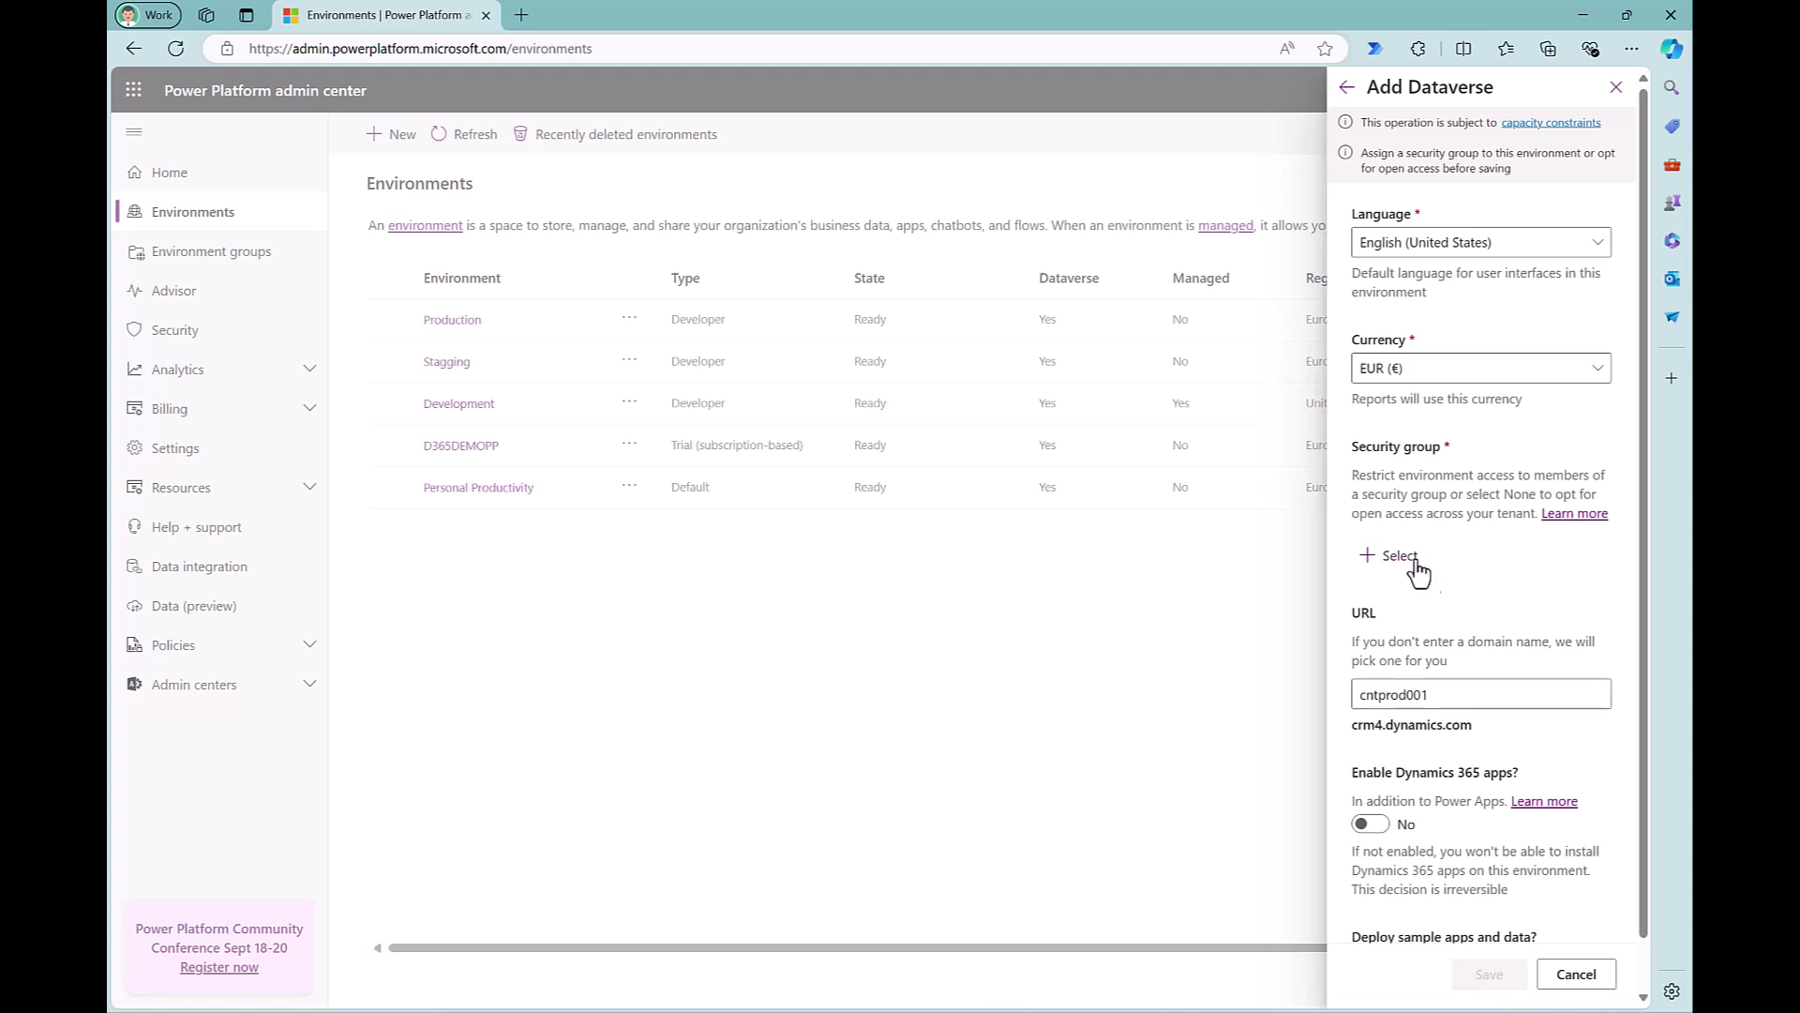
{"action": "left_click_drag", "start_coordinate": [1353, 447], "coordinate": [1449, 452]}
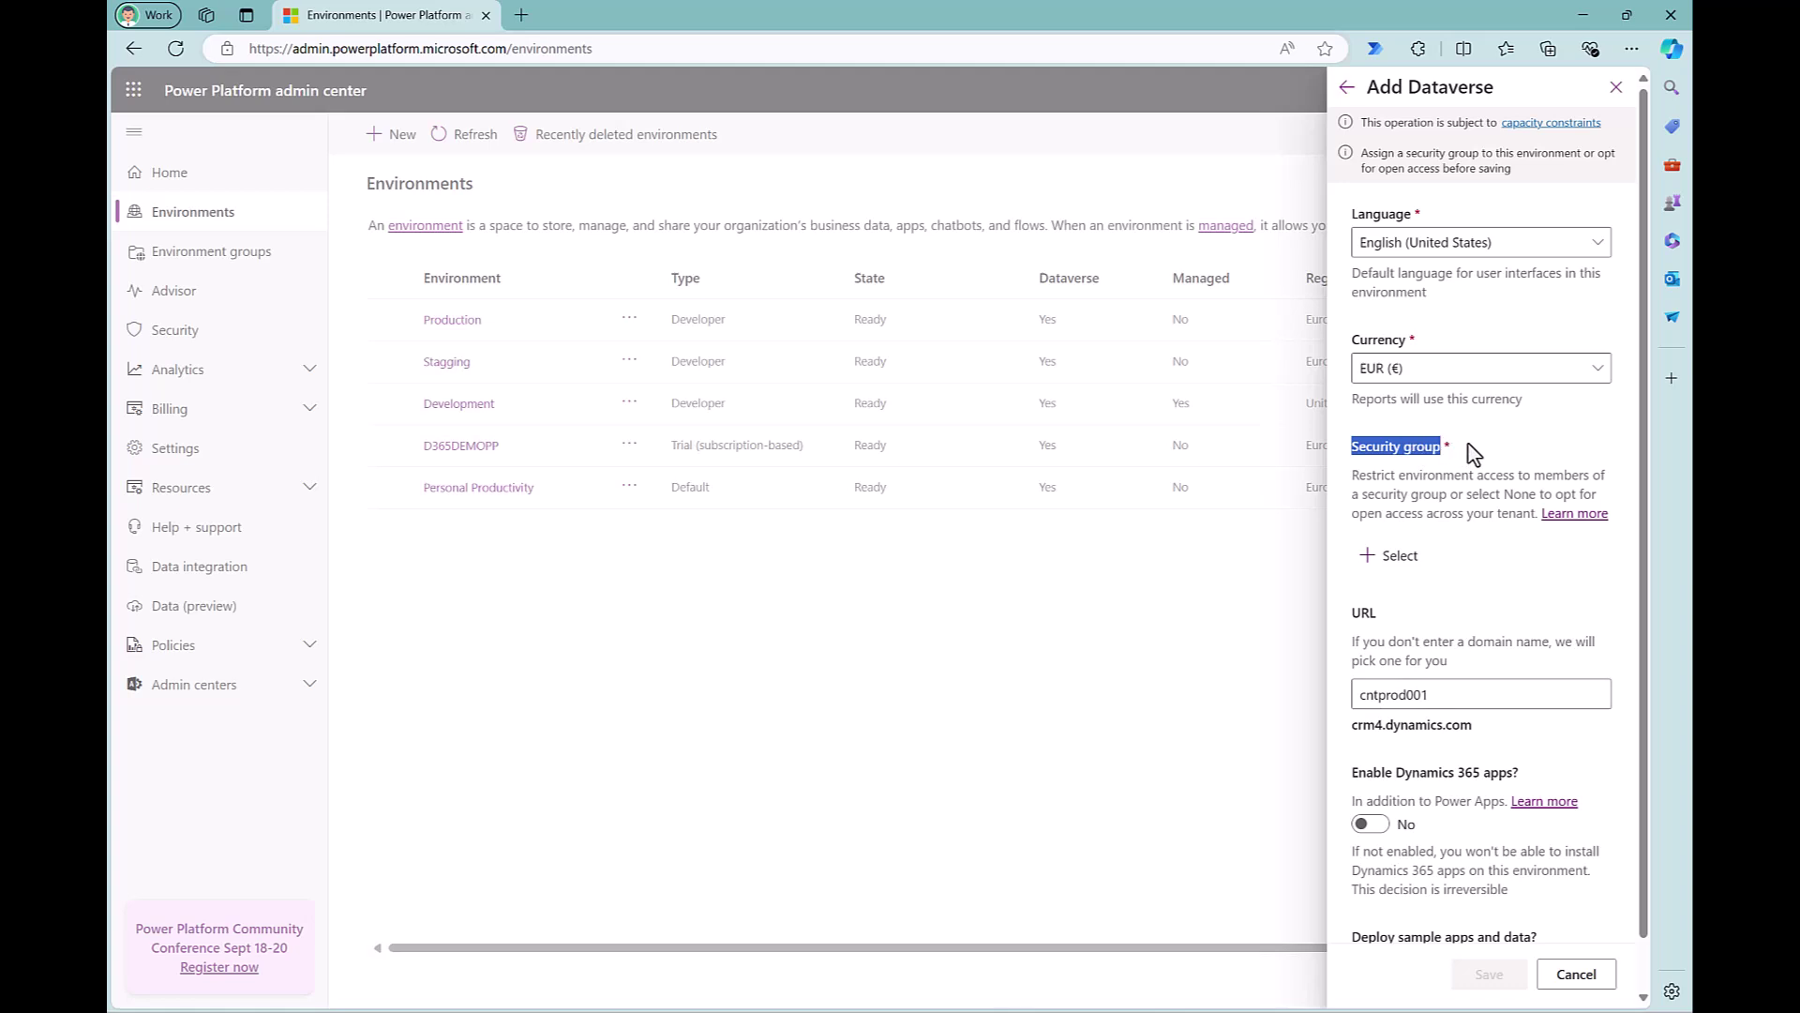
{"action": "left_click", "coordinate": [1462, 455]}
Step: Give the environment open access by choosing None as its security group, and try to save the Production environment
{"action": "left_click", "coordinate": [1411, 562]}
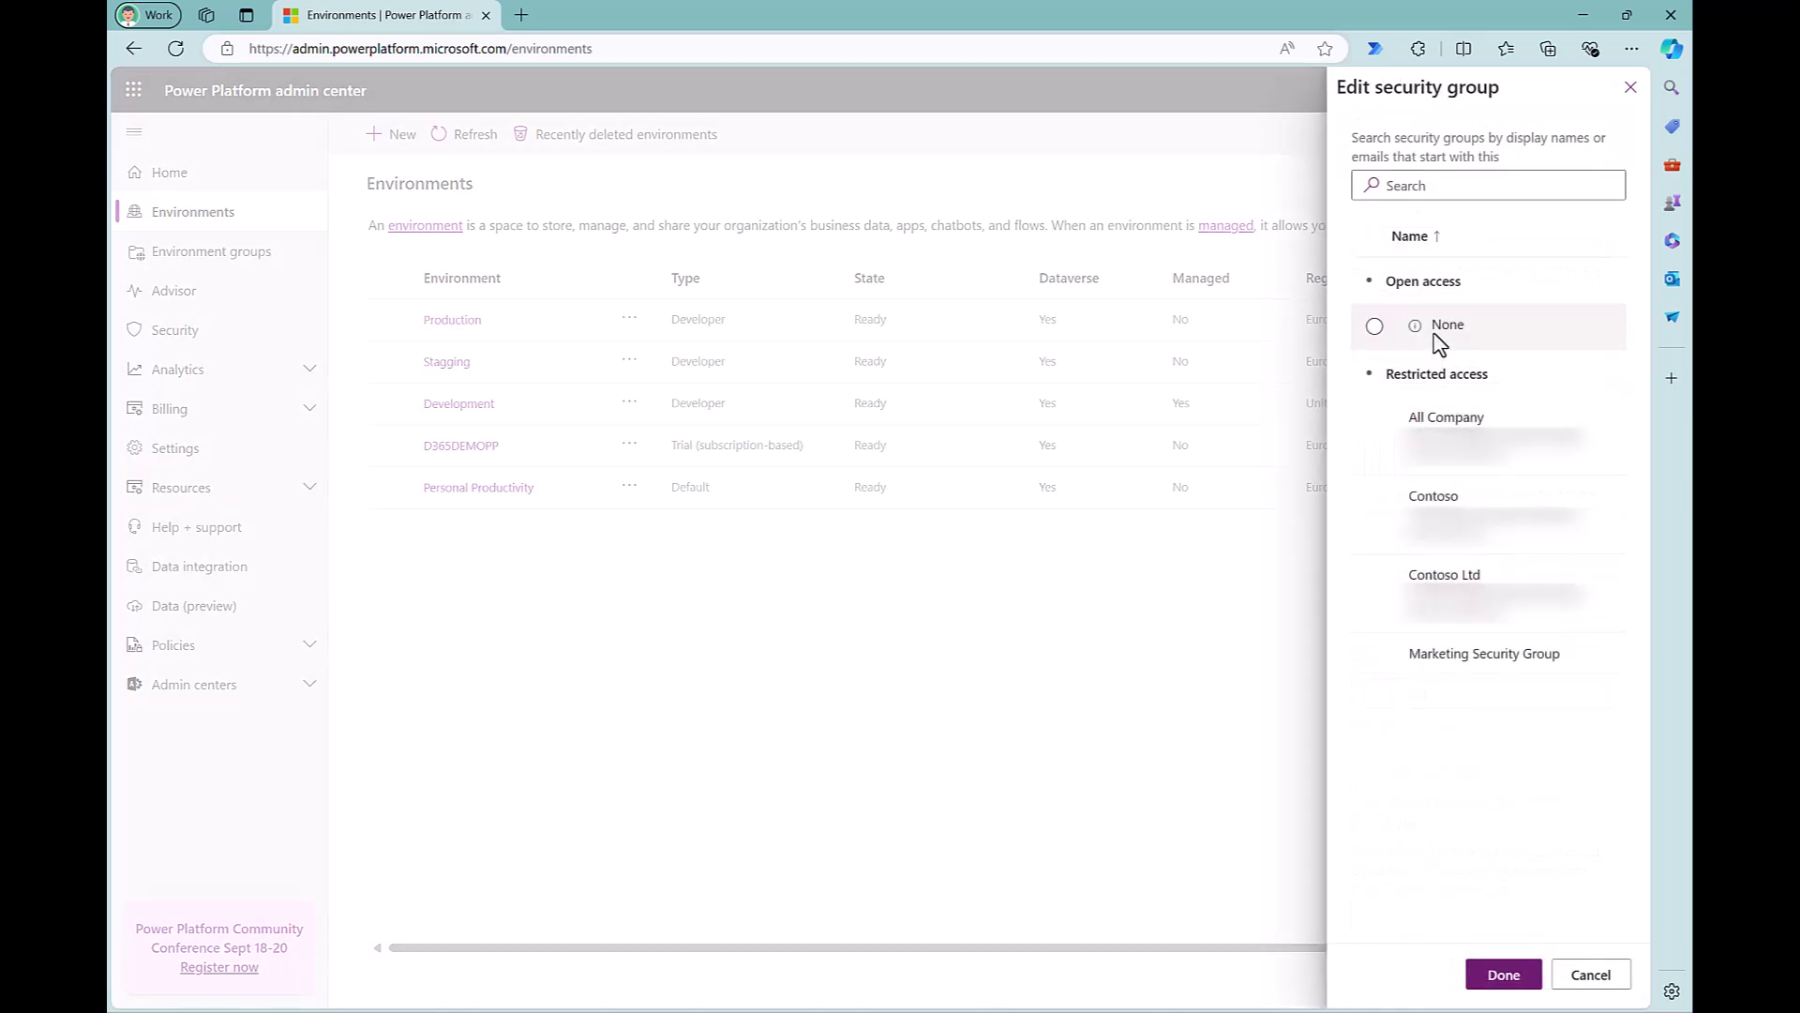
{"action": "left_click", "coordinate": [1436, 336]}
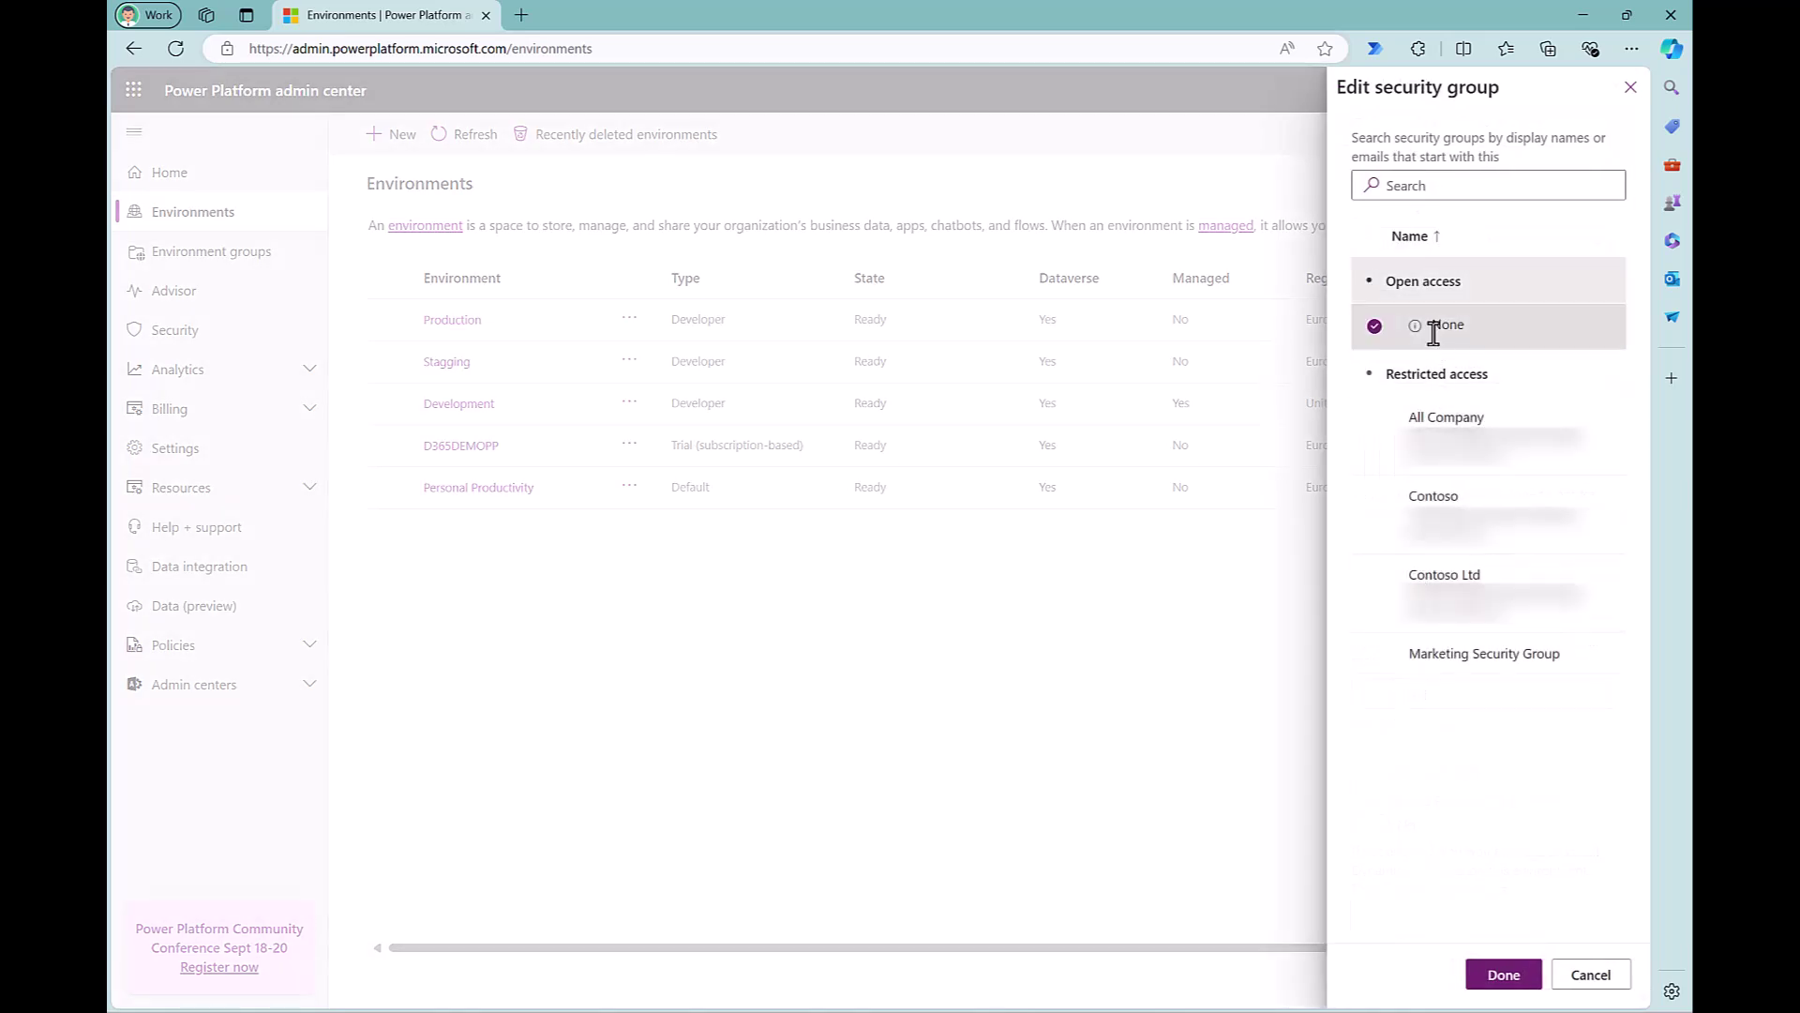
{"action": "left_click", "coordinate": [1489, 977]}
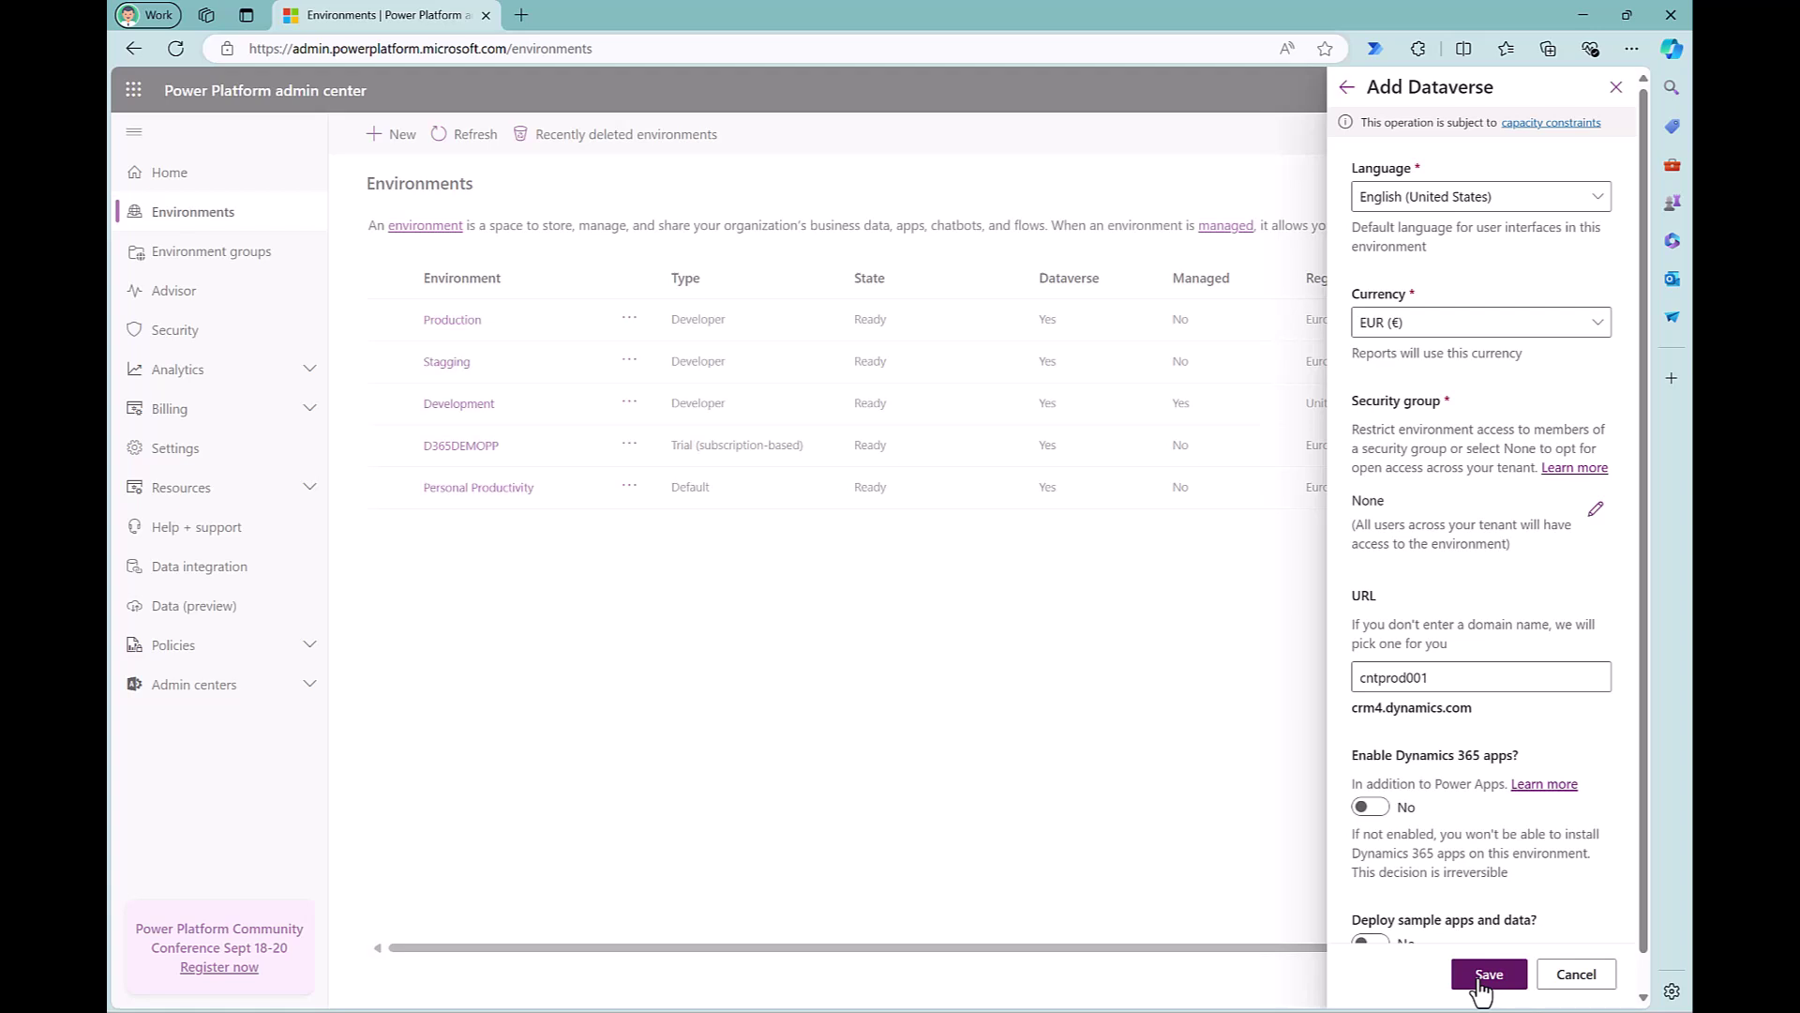
{"action": "left_click", "coordinate": [1481, 975]}
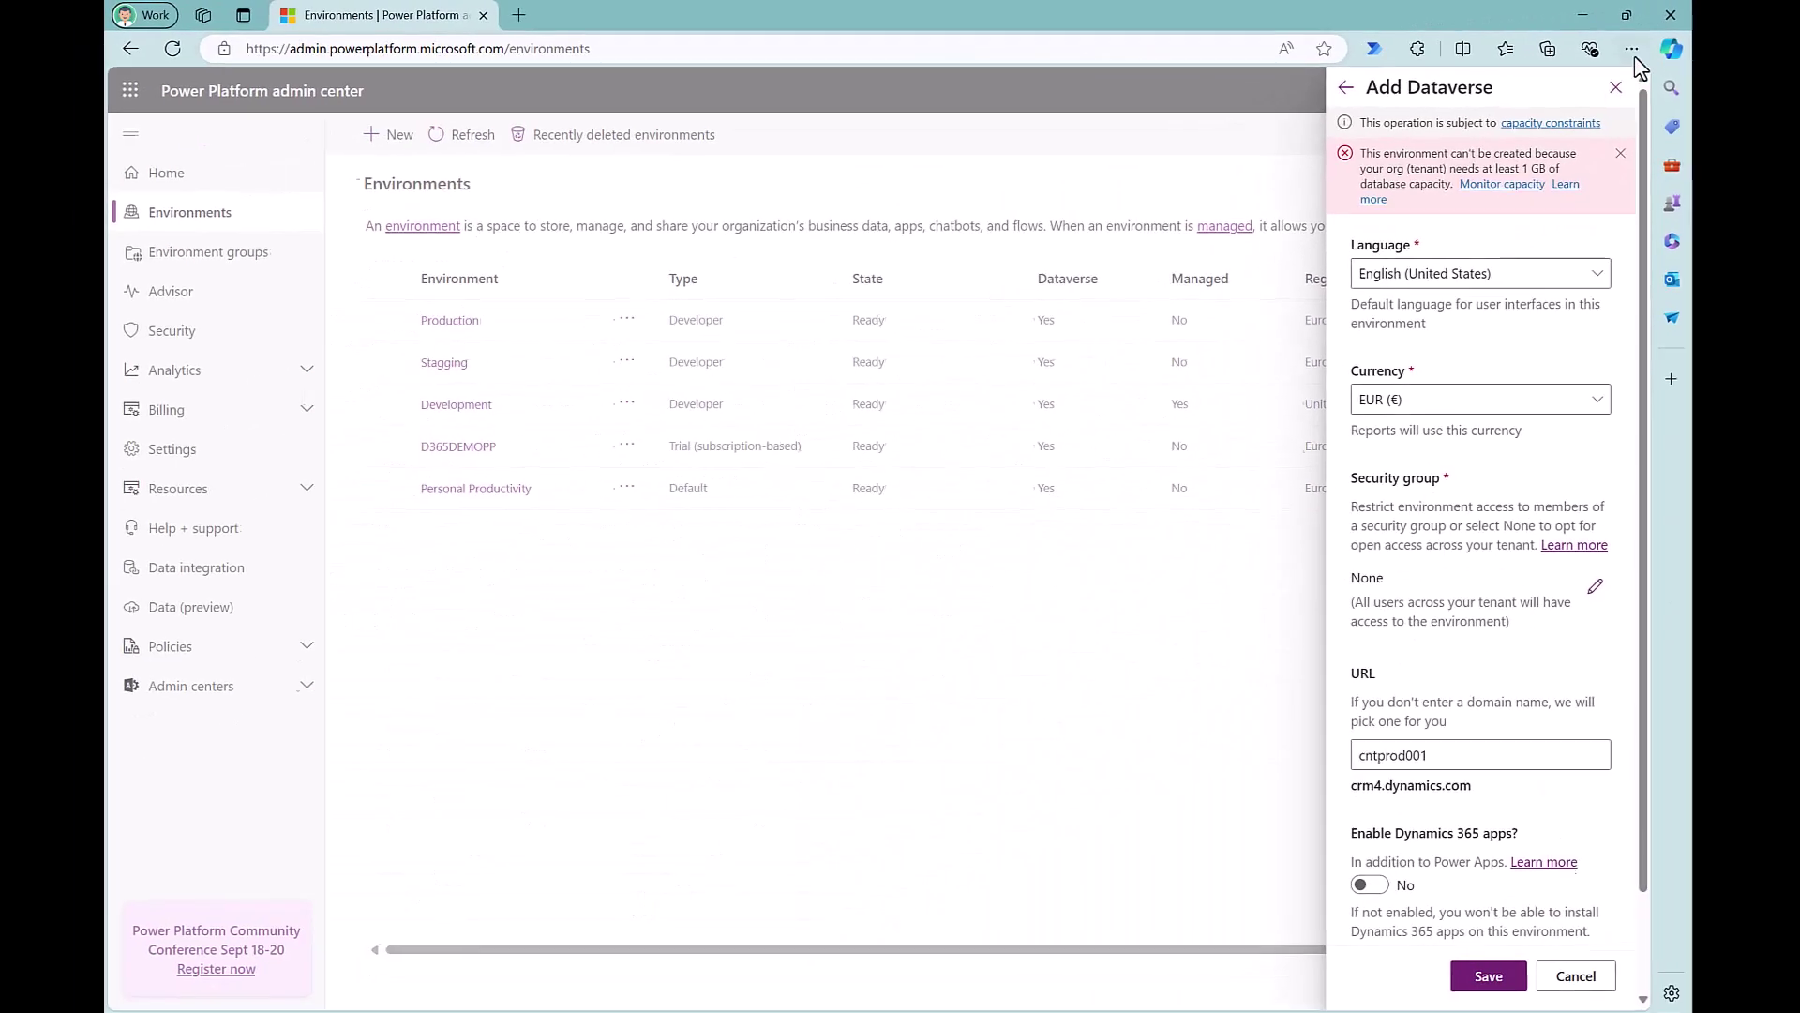
Step: Abandon the Dataverse form and check the tenant's storage capacity summary
{"action": "left_click", "coordinate": [1617, 87]}
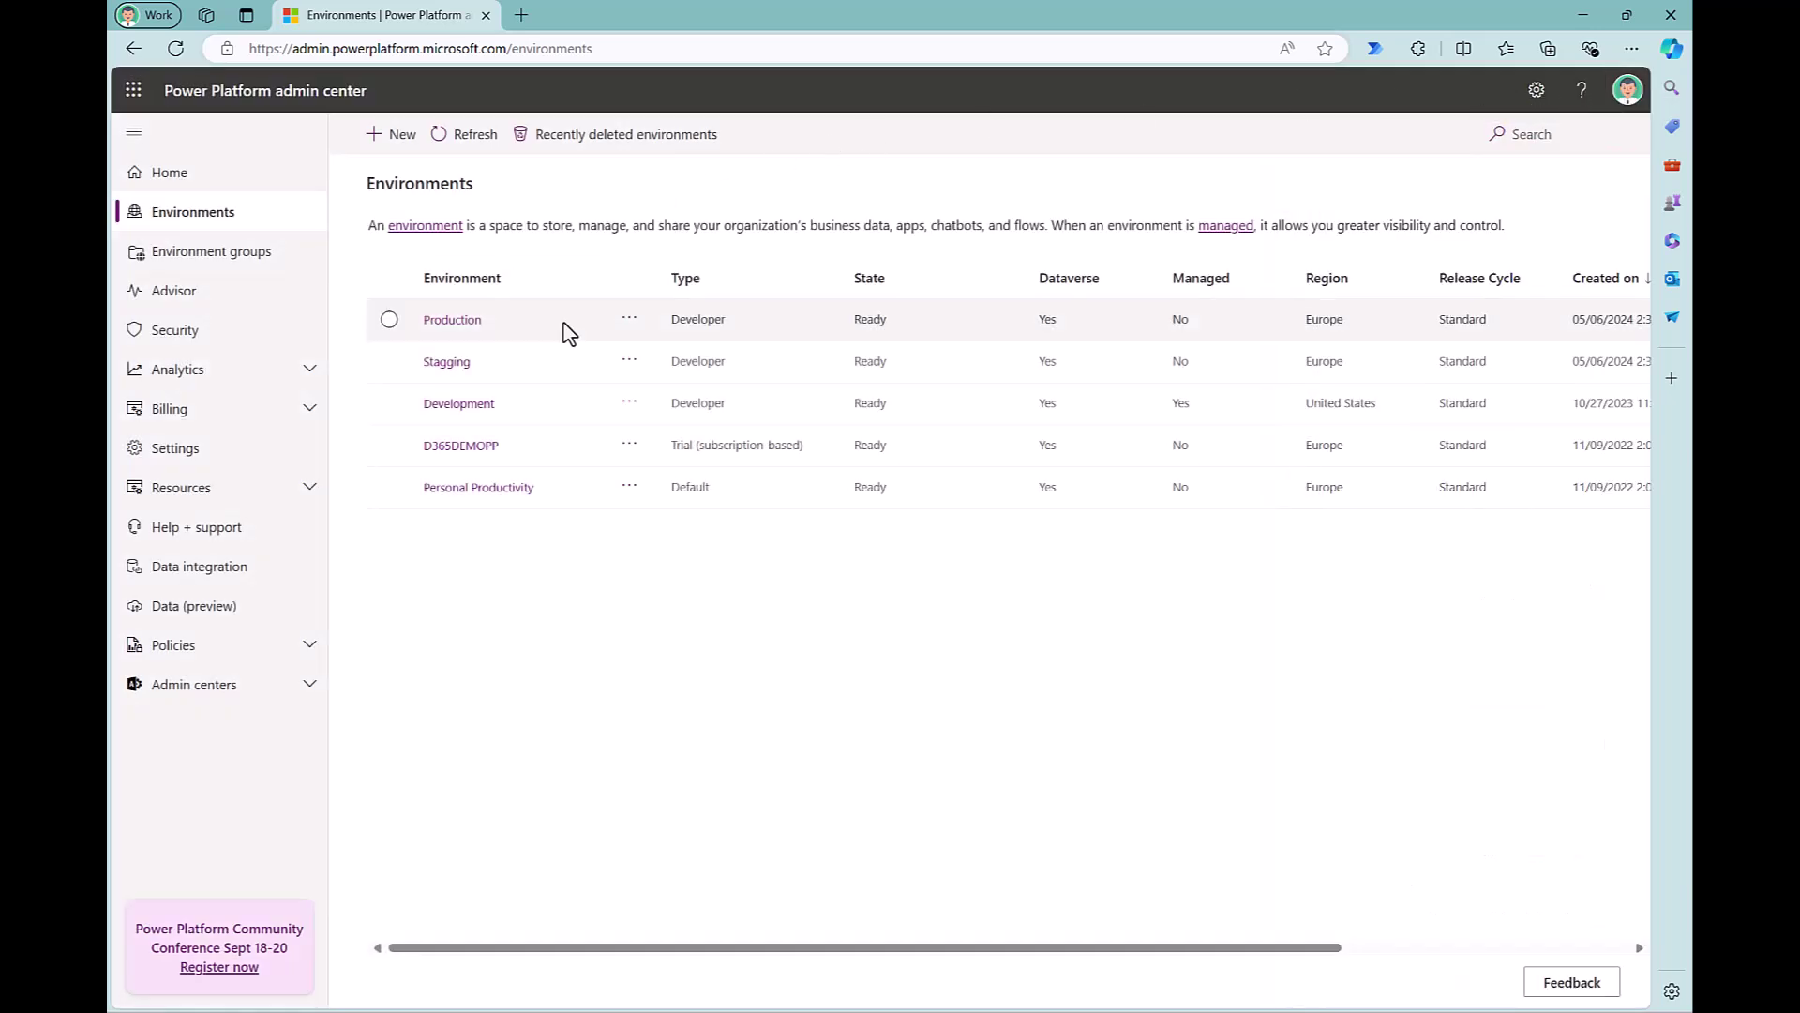
{"action": "left_click", "coordinate": [251, 490]}
{"action": "left_click", "coordinate": [213, 535]}
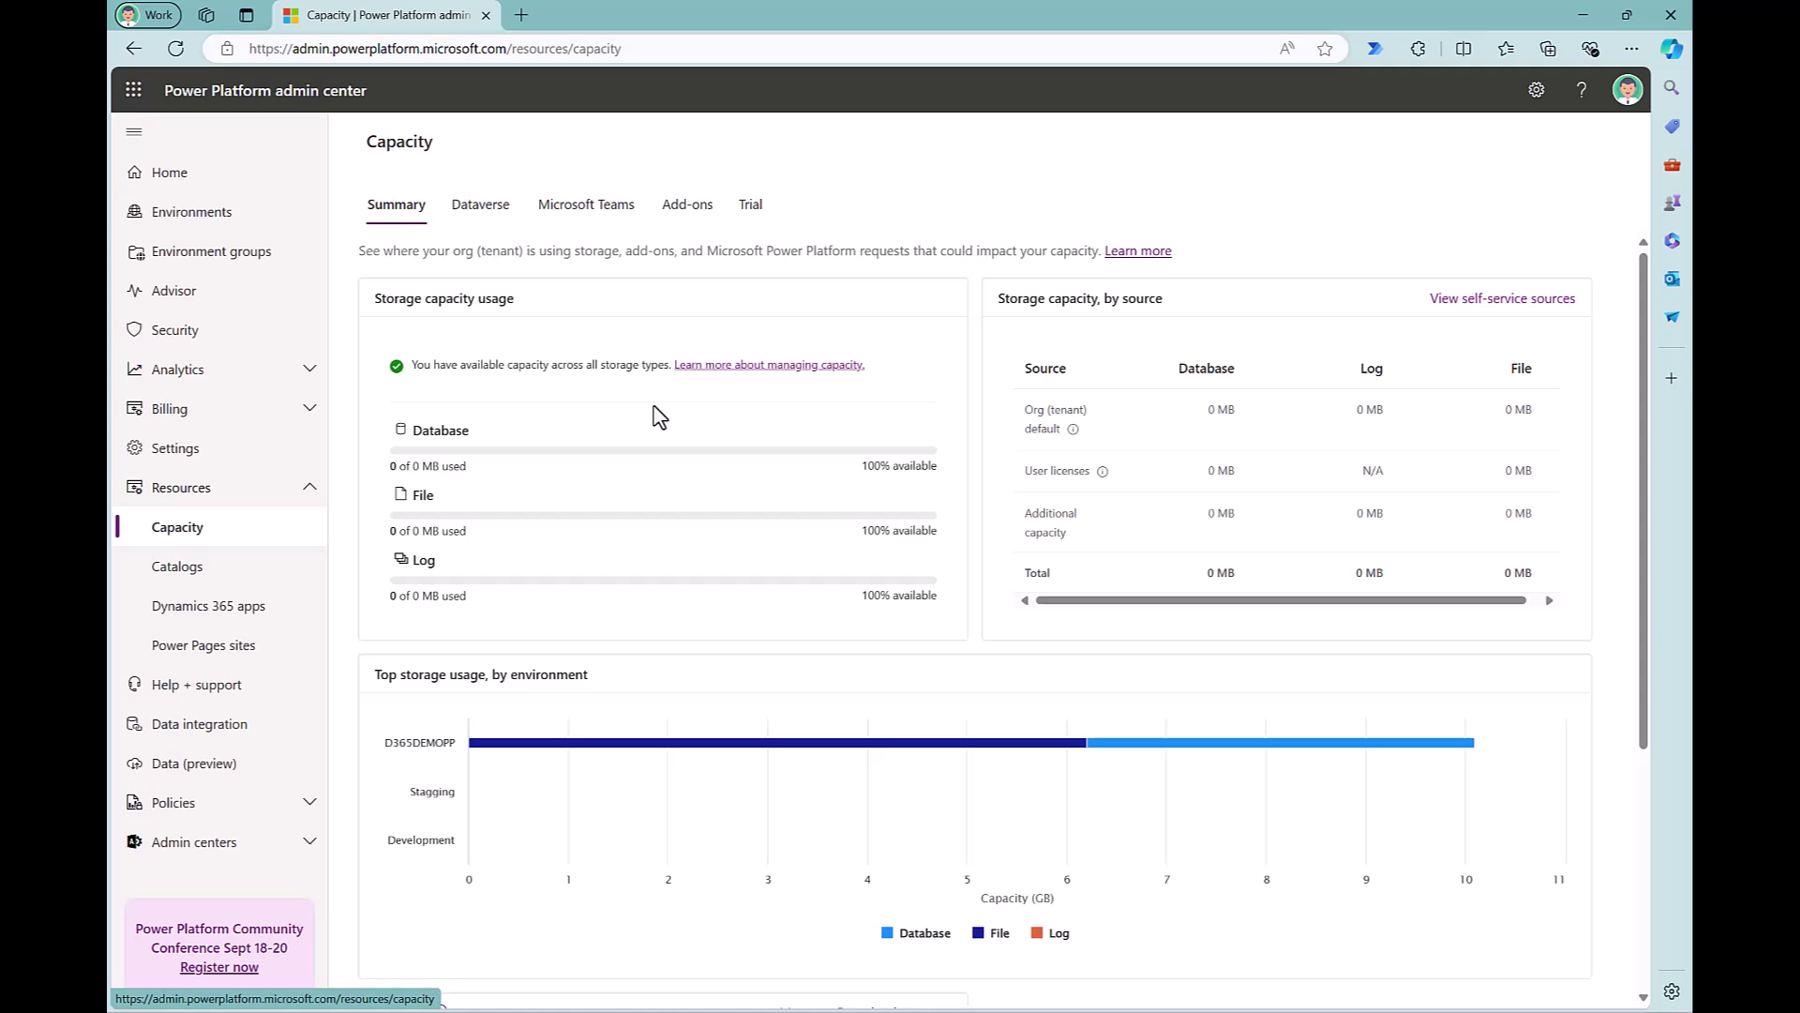
Step: Start a new environment named Contoso Production with group None, early access to new features, and type Trial
{"action": "left_click", "coordinate": [193, 217]}
{"action": "left_click", "coordinate": [377, 138]}
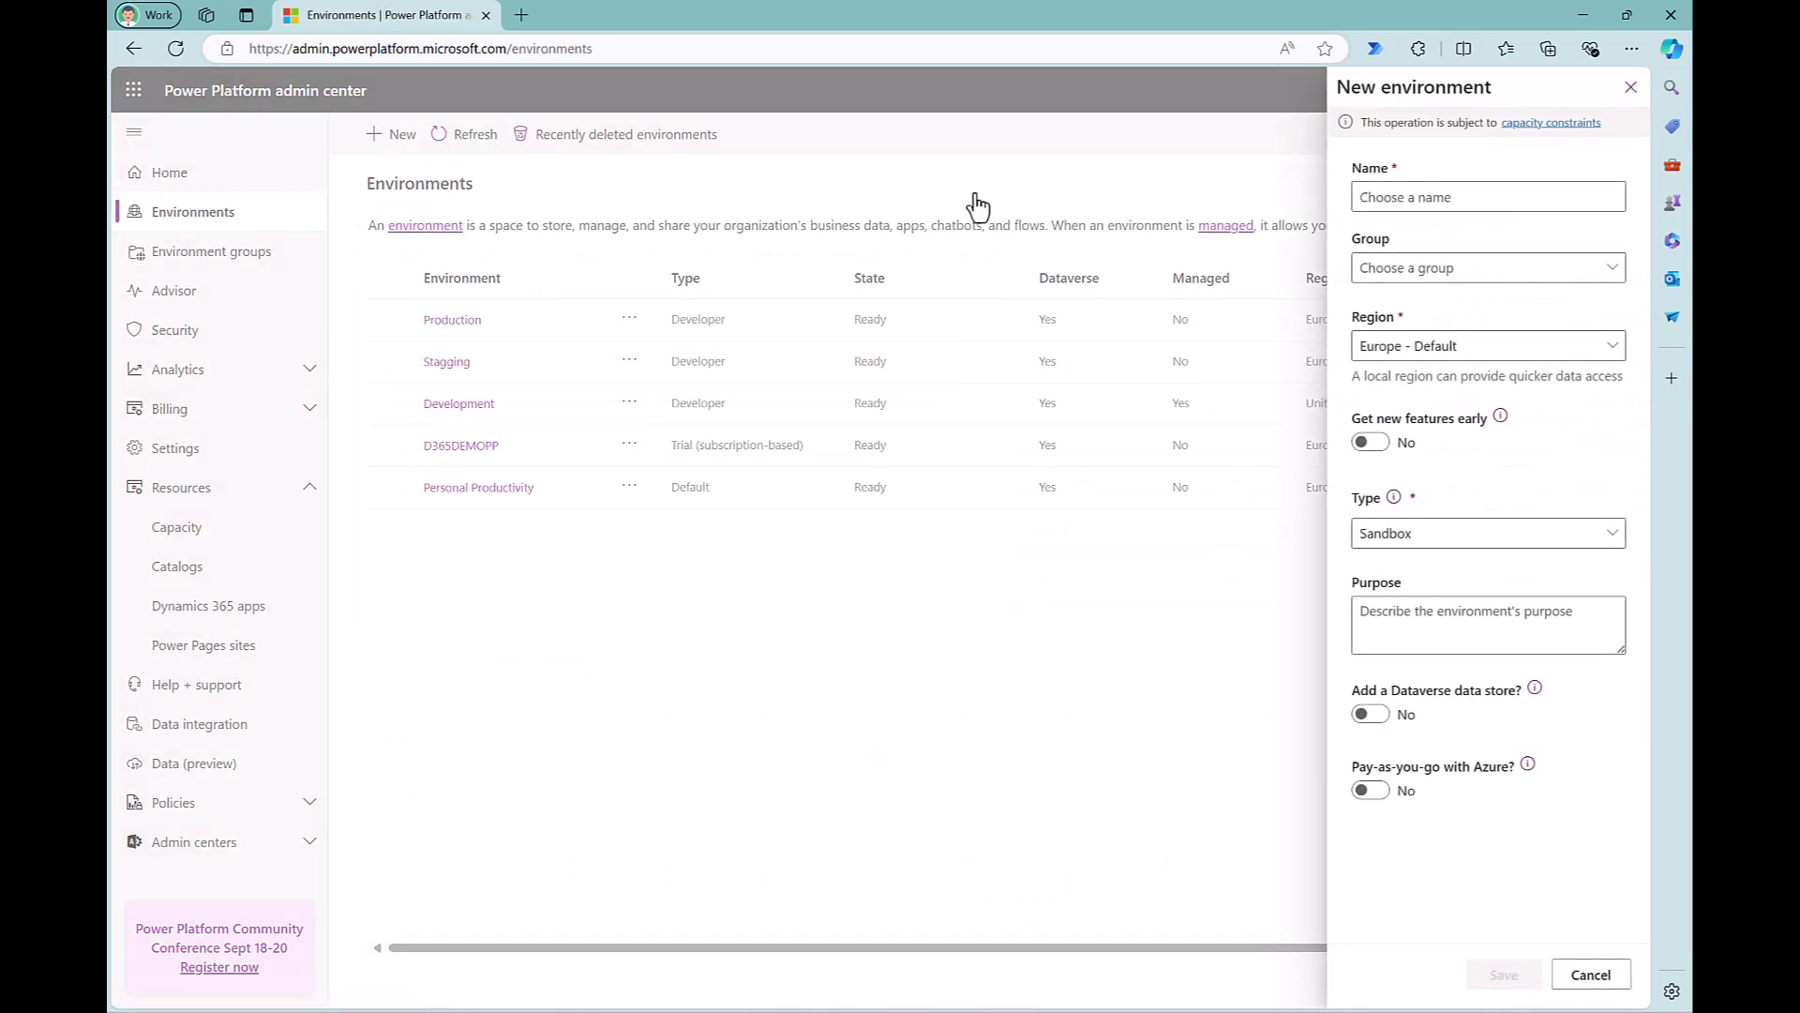
{"action": "left_click", "coordinate": [1490, 194]}
{"action": "left_click", "coordinate": [1467, 534]}
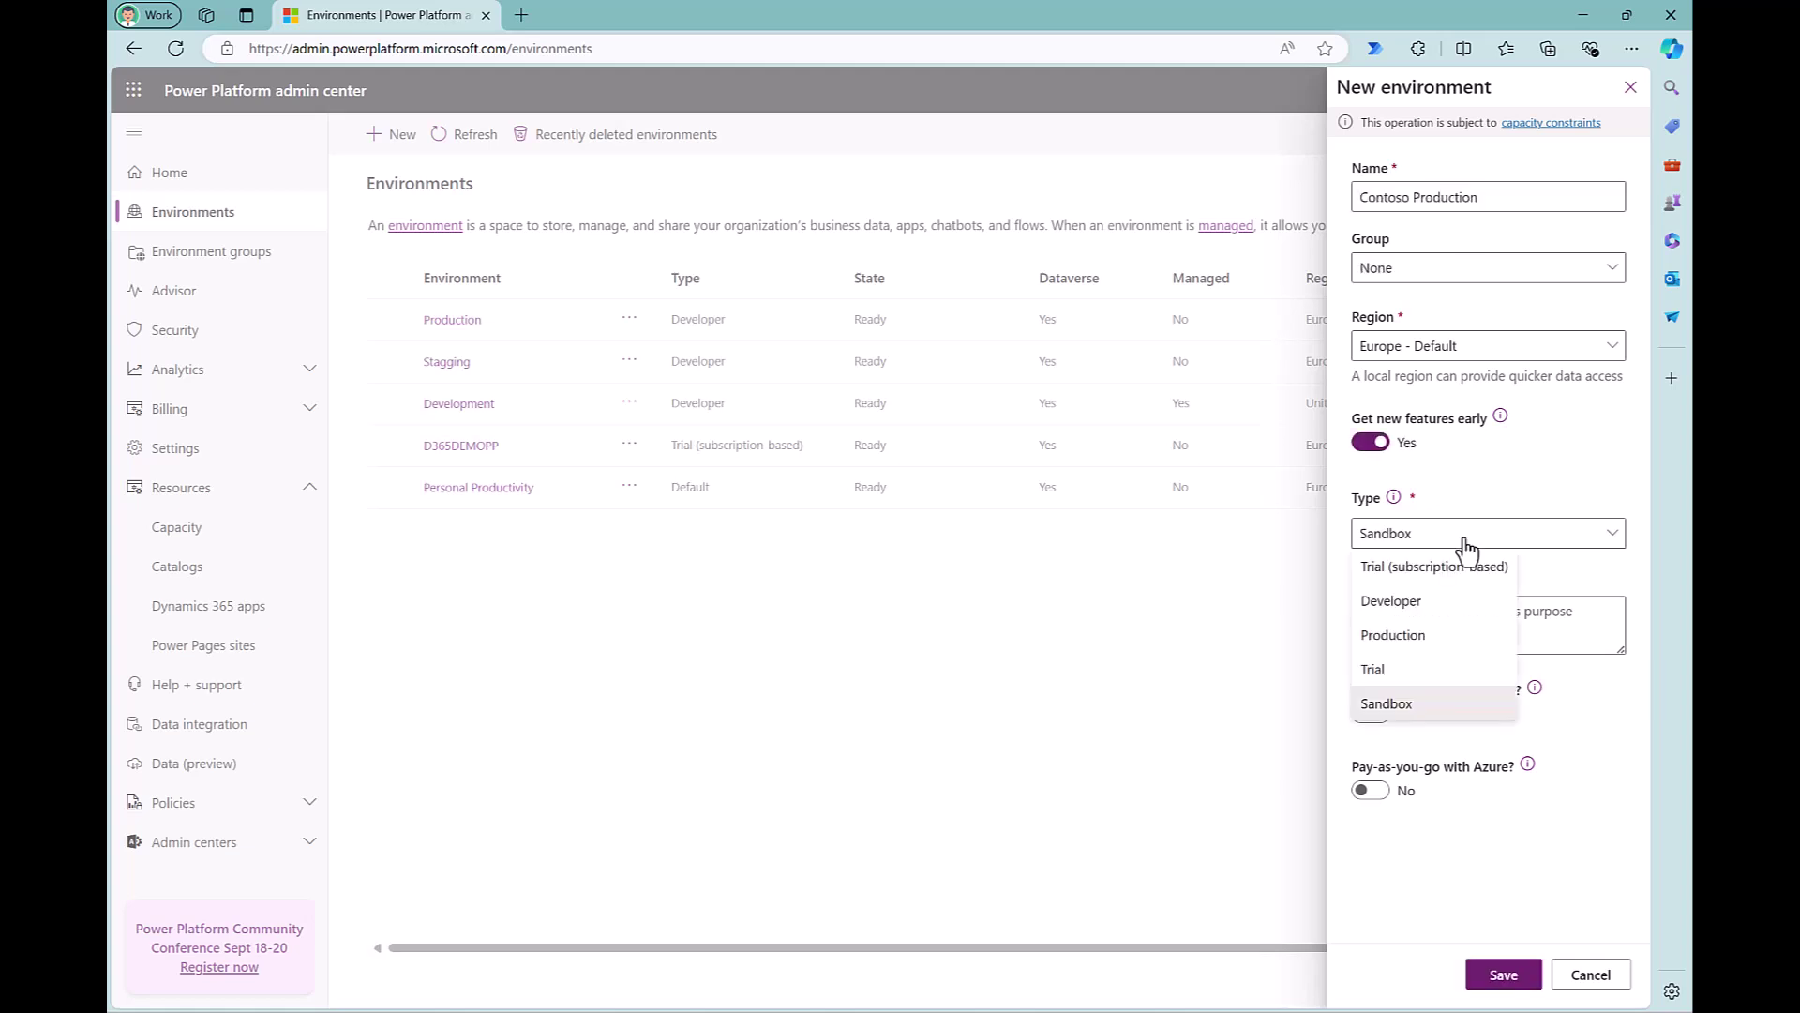
{"action": "left_click", "coordinate": [1415, 681]}
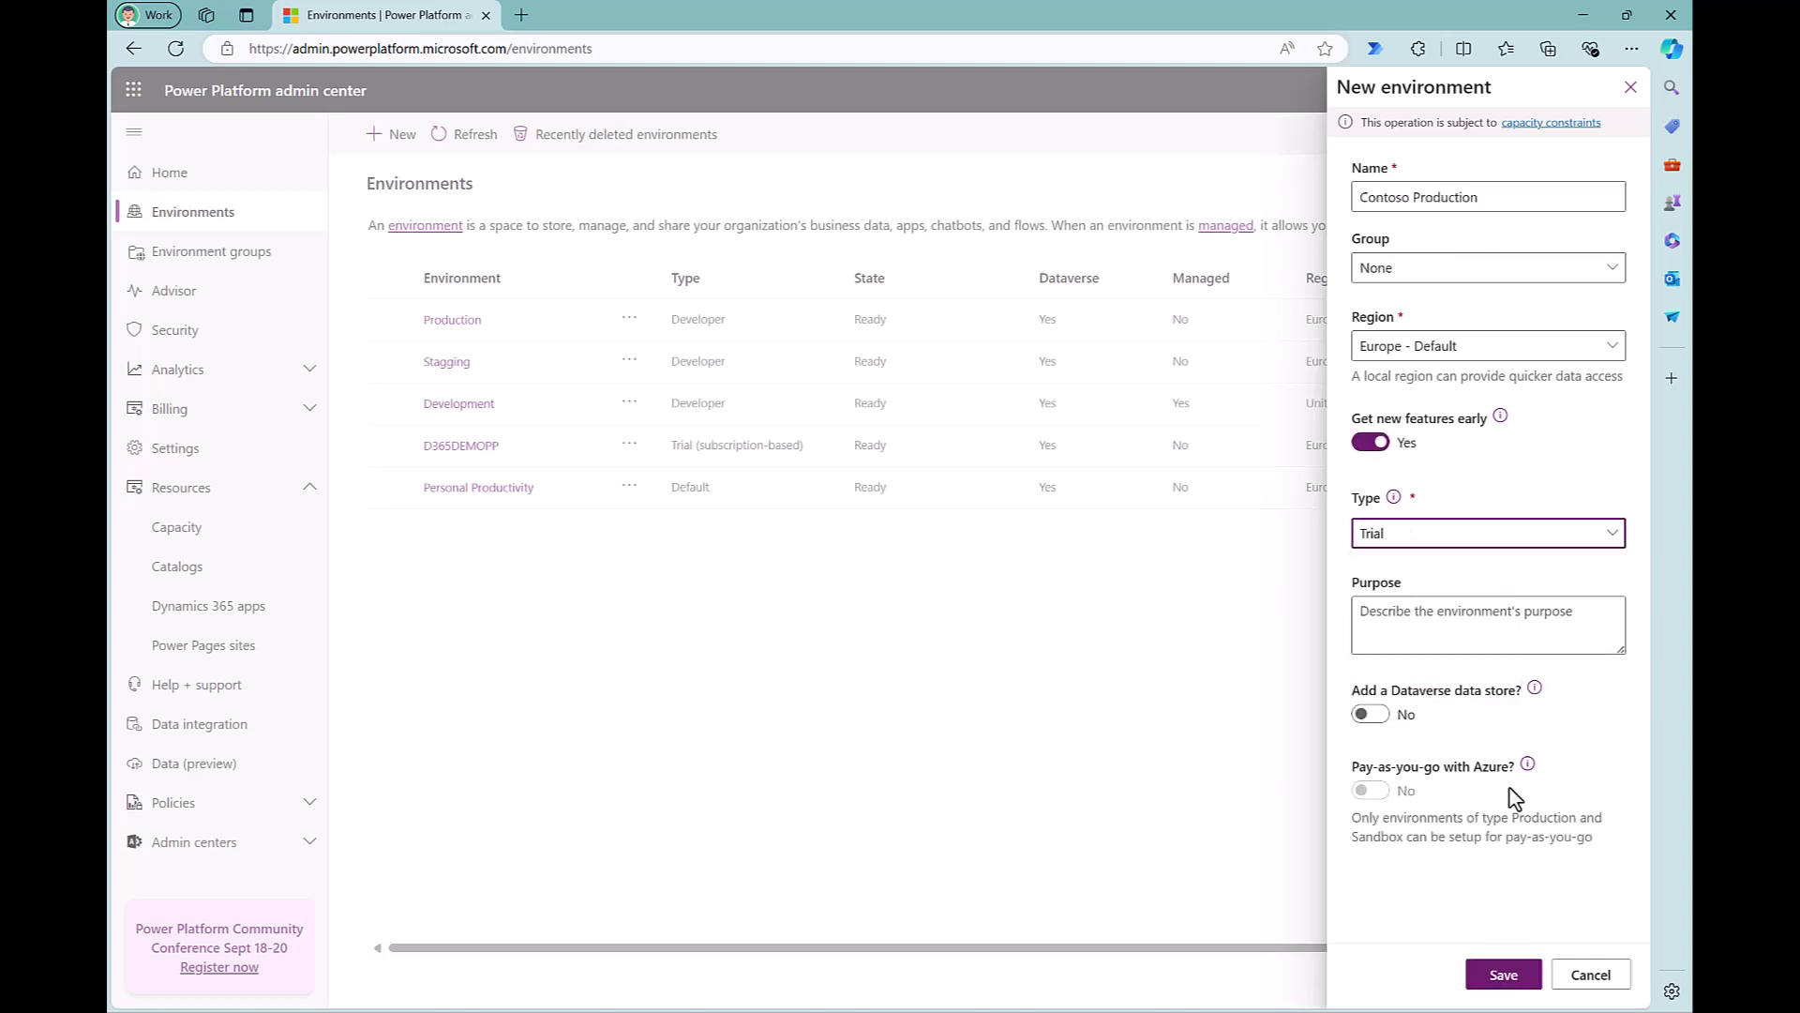
Step: Add a Dataverse data store with currency EUR (€) and security group None, and save the trial environment
{"action": "left_click", "coordinate": [1371, 714]}
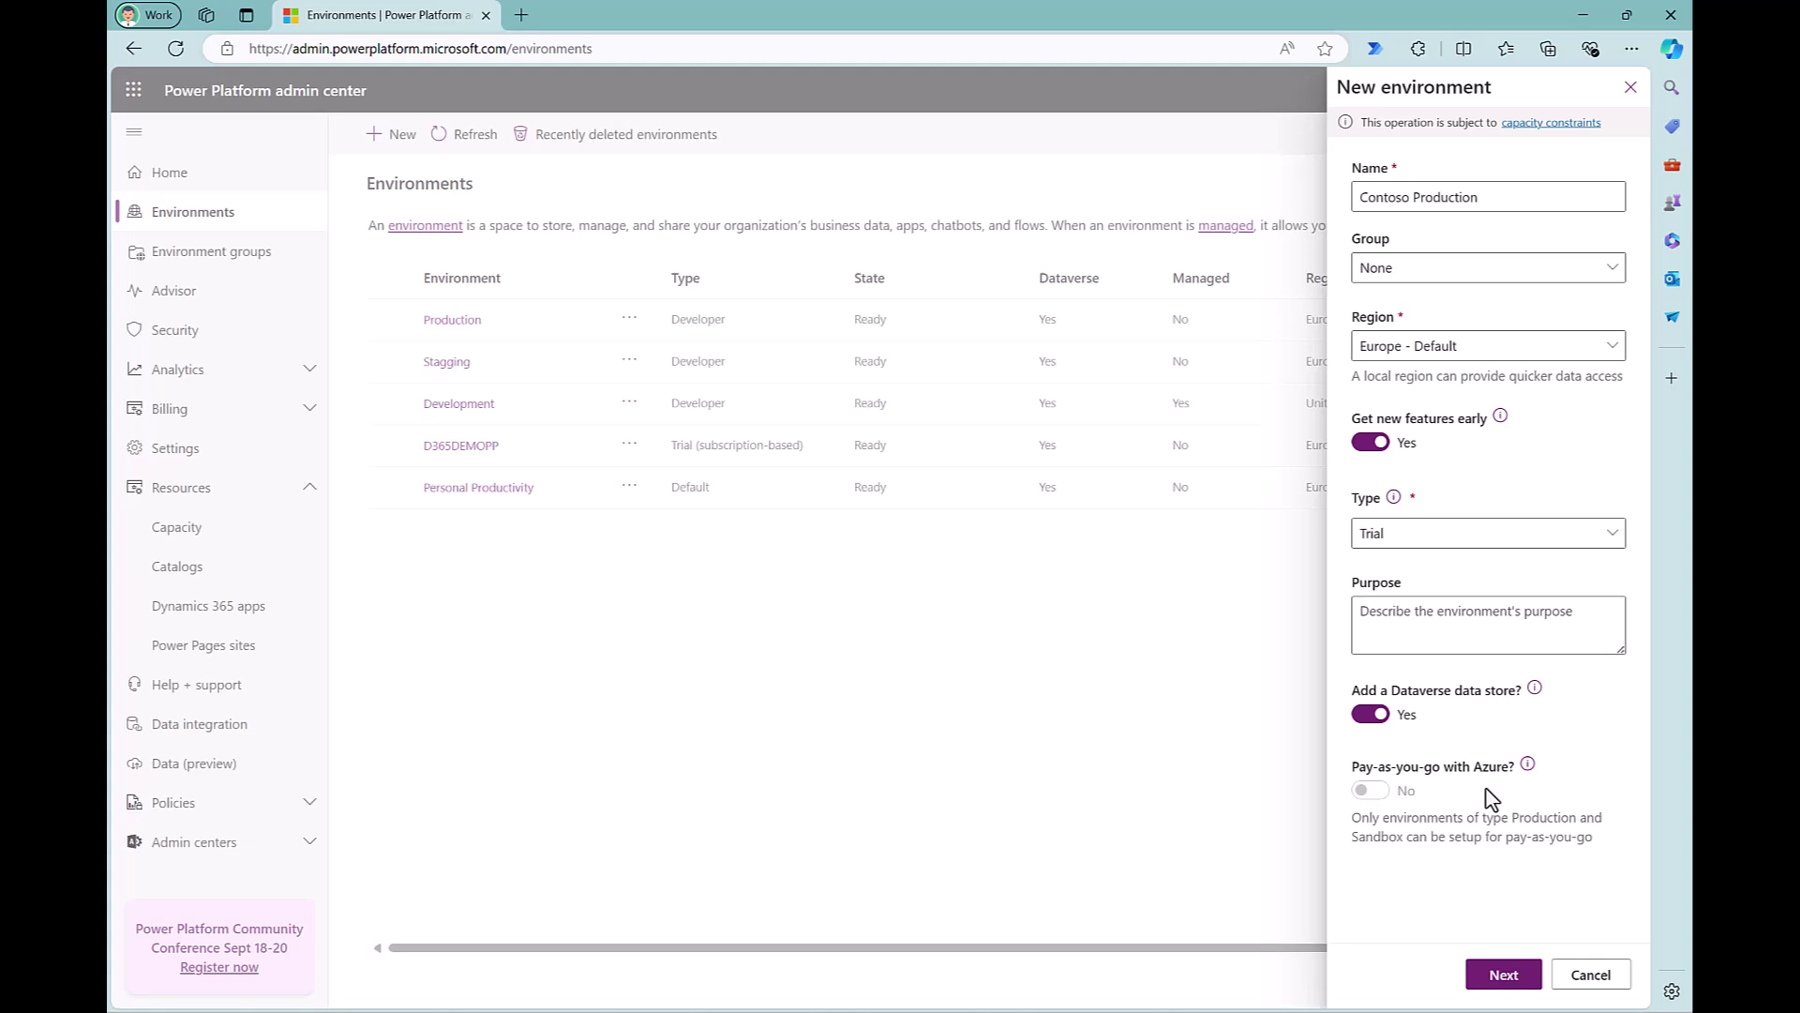
{"action": "left_click", "coordinate": [1503, 982]}
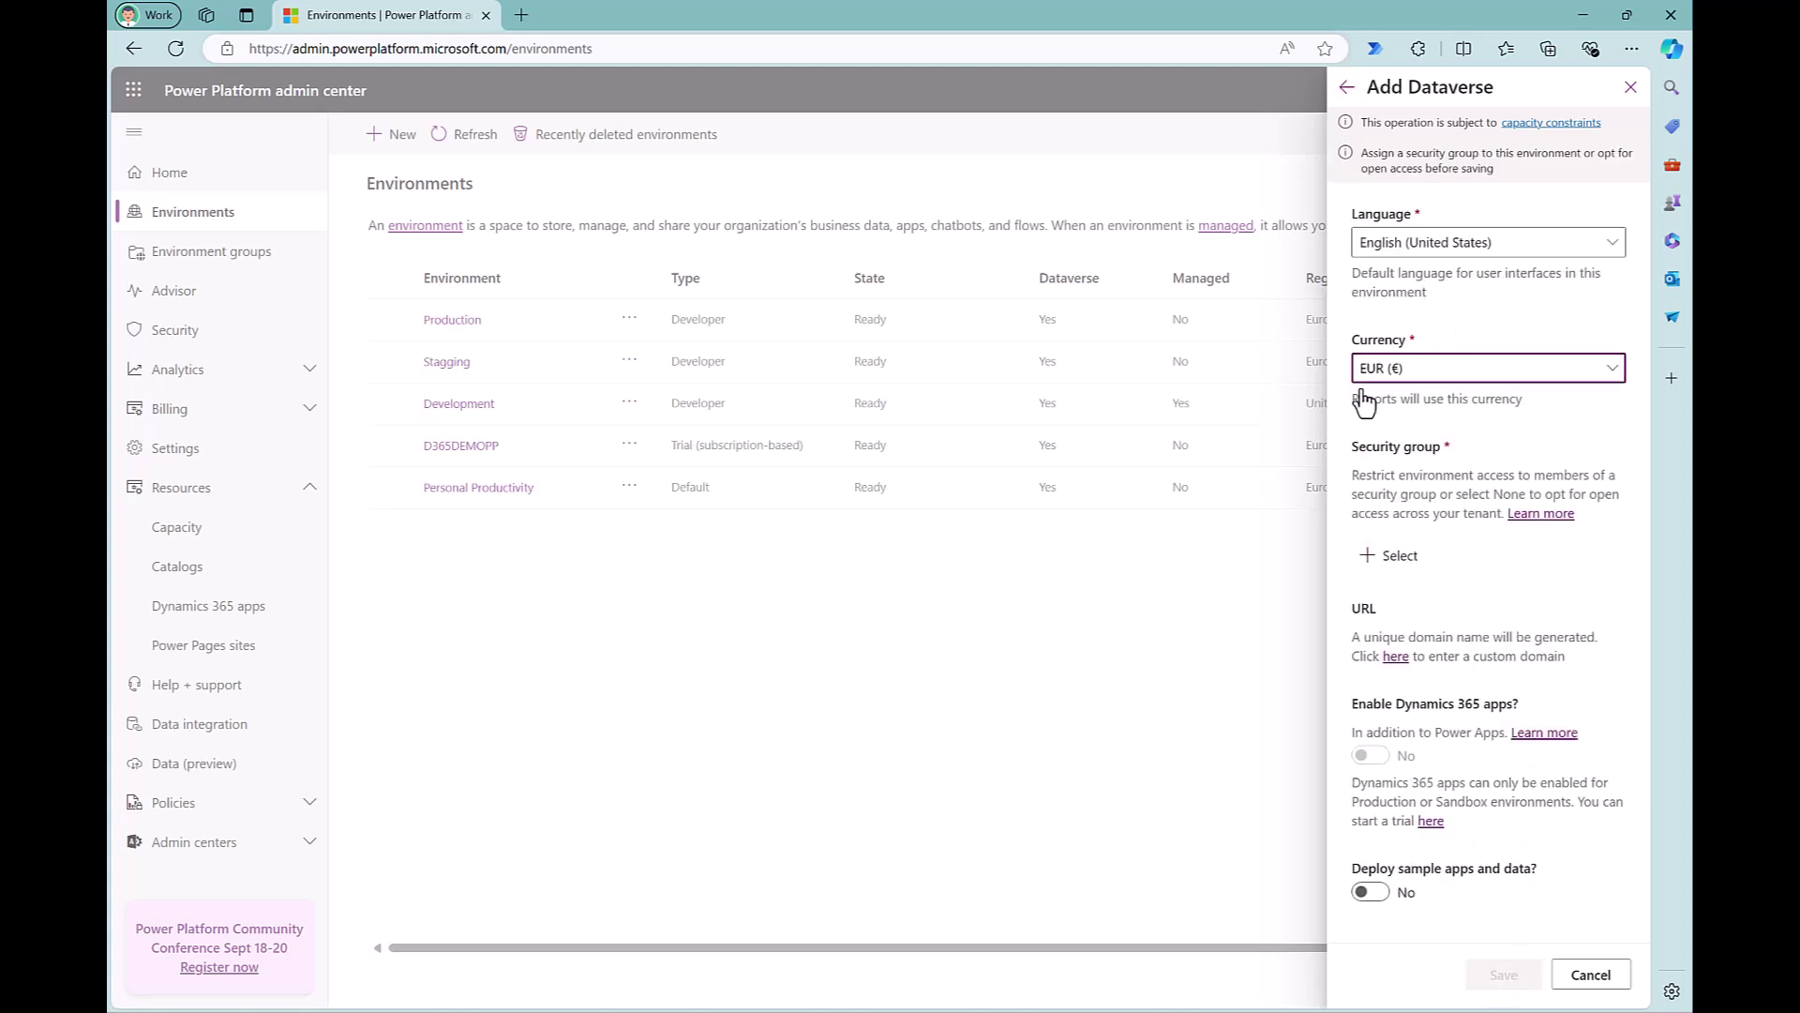
{"action": "left_click", "coordinate": [1397, 561]}
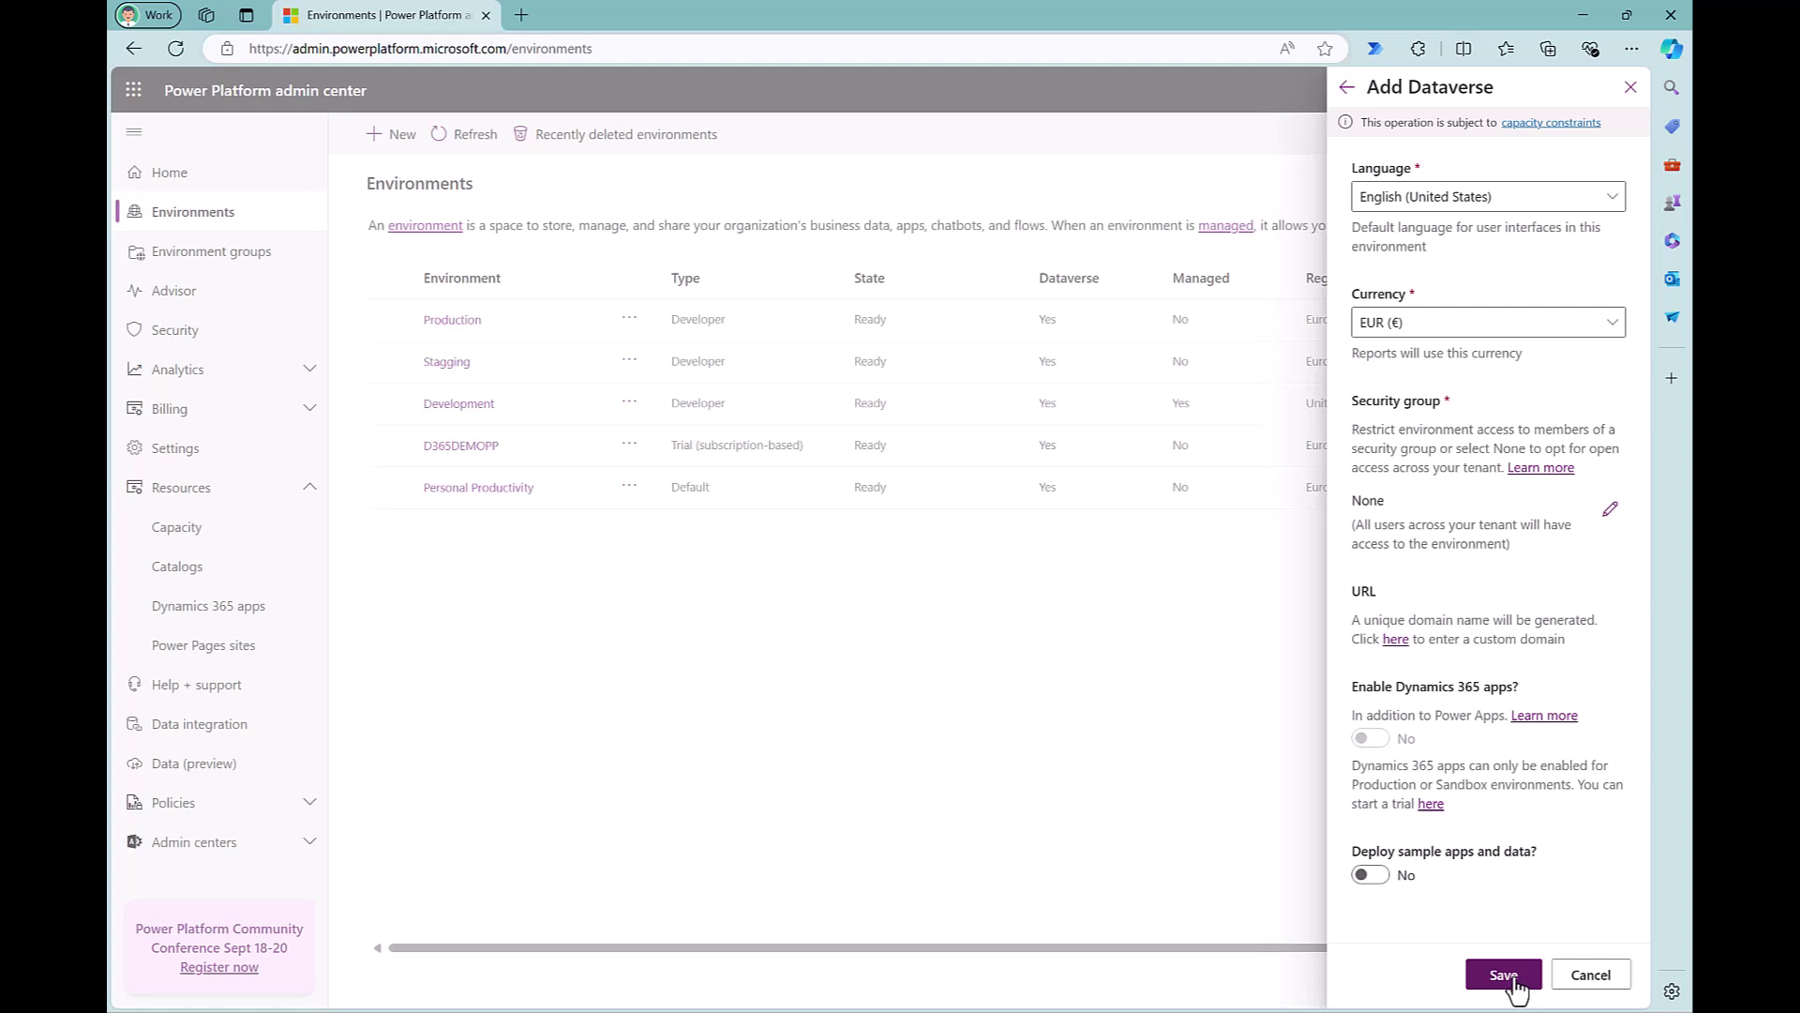
{"action": "left_click", "coordinate": [1504, 975]}
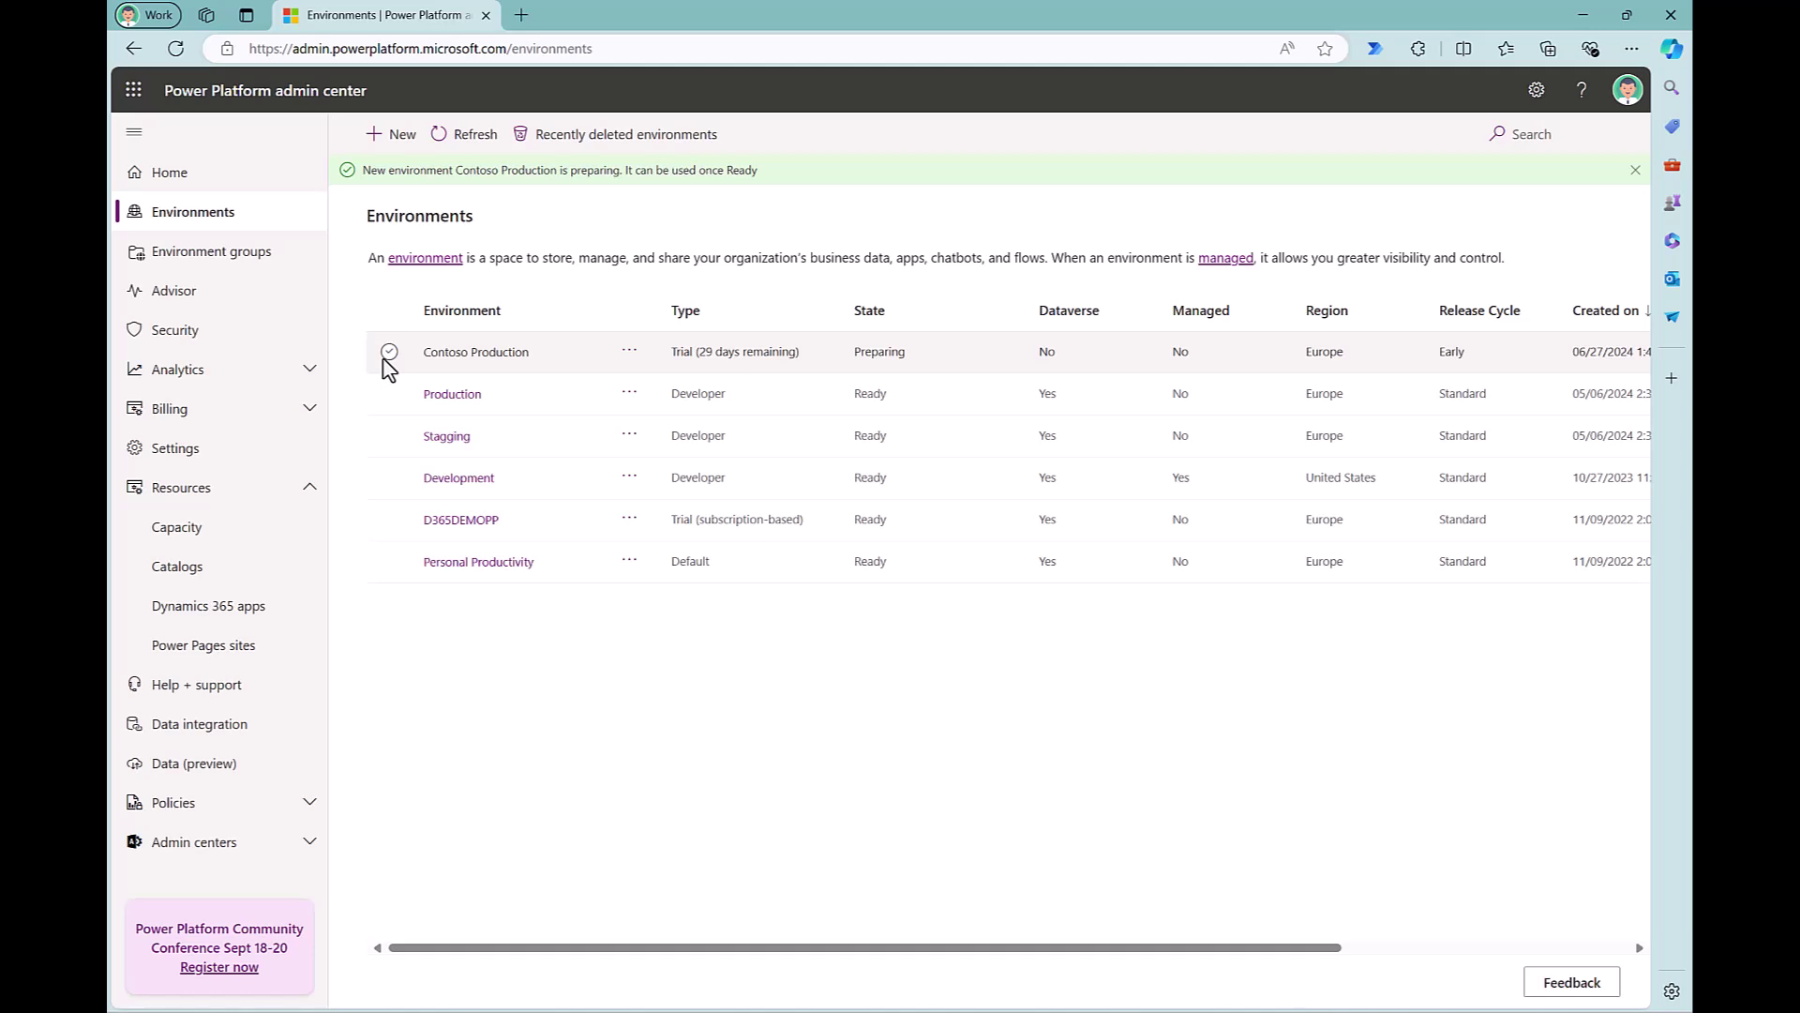
Step: Refresh the environments list and select the Contoso Production environment
{"action": "left_click", "coordinate": [389, 352]}
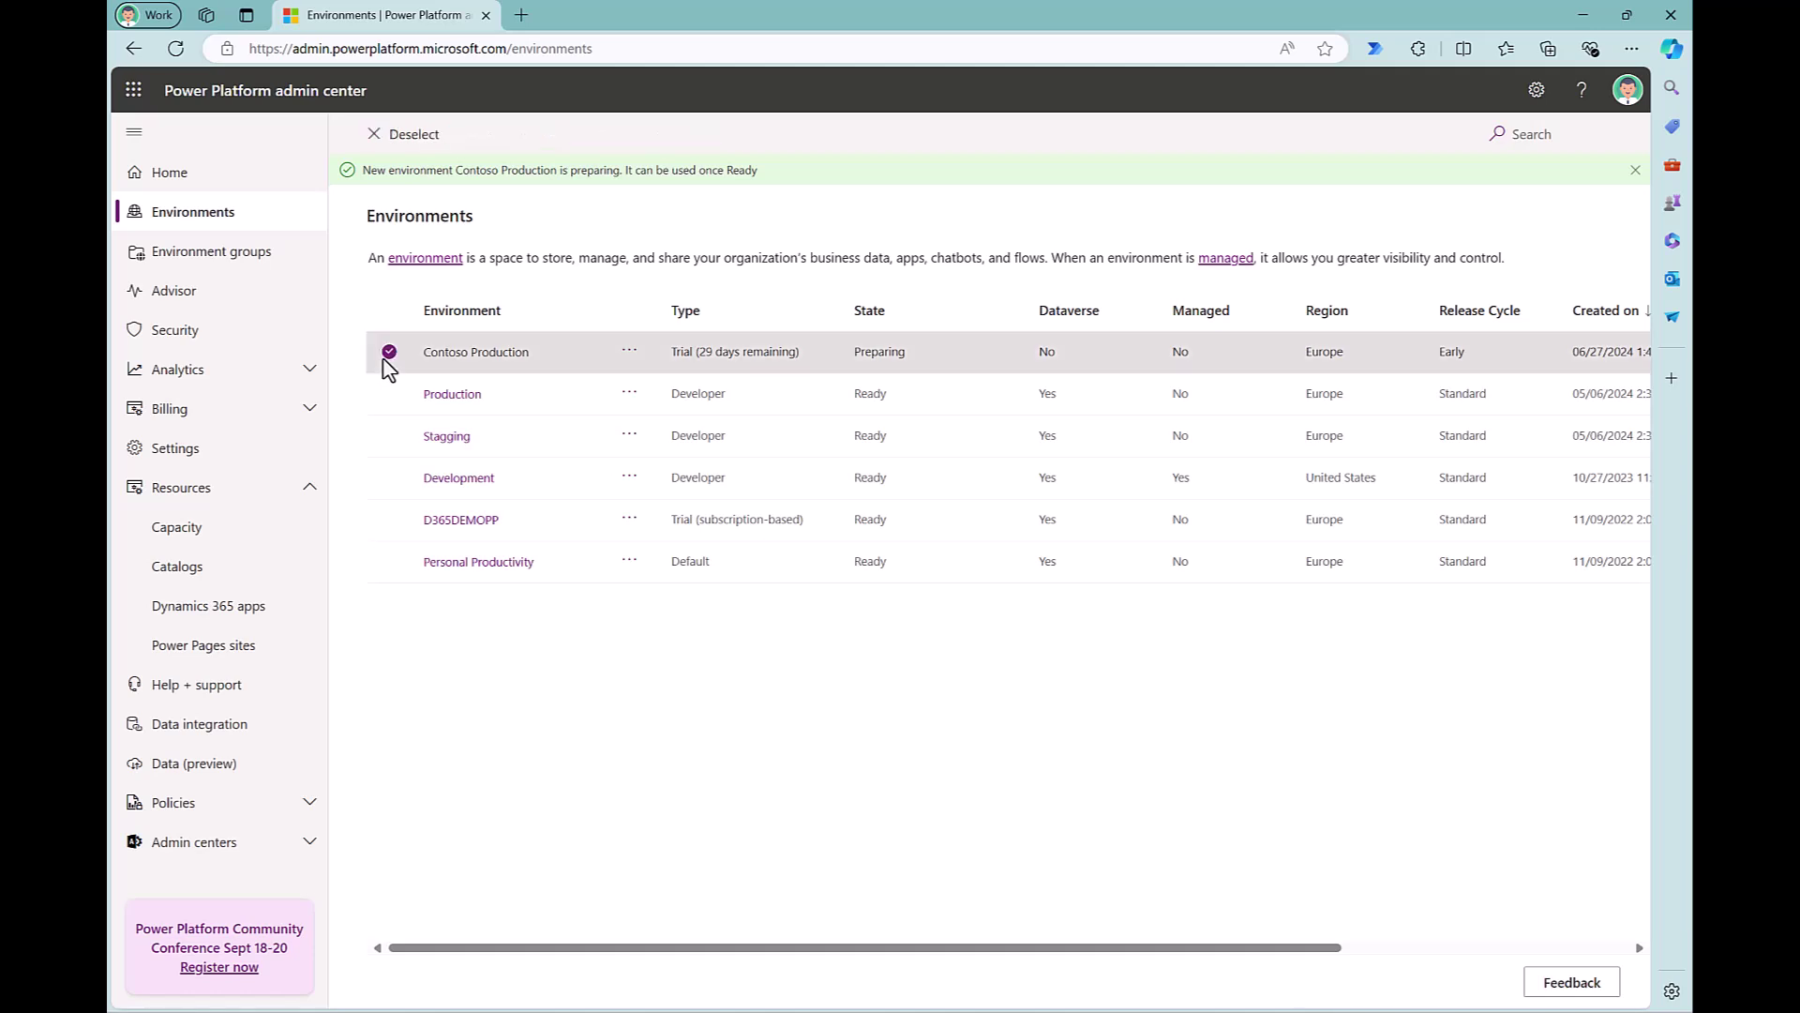
{"action": "left_click", "coordinate": [386, 360]}
{"action": "left_click", "coordinate": [460, 146]}
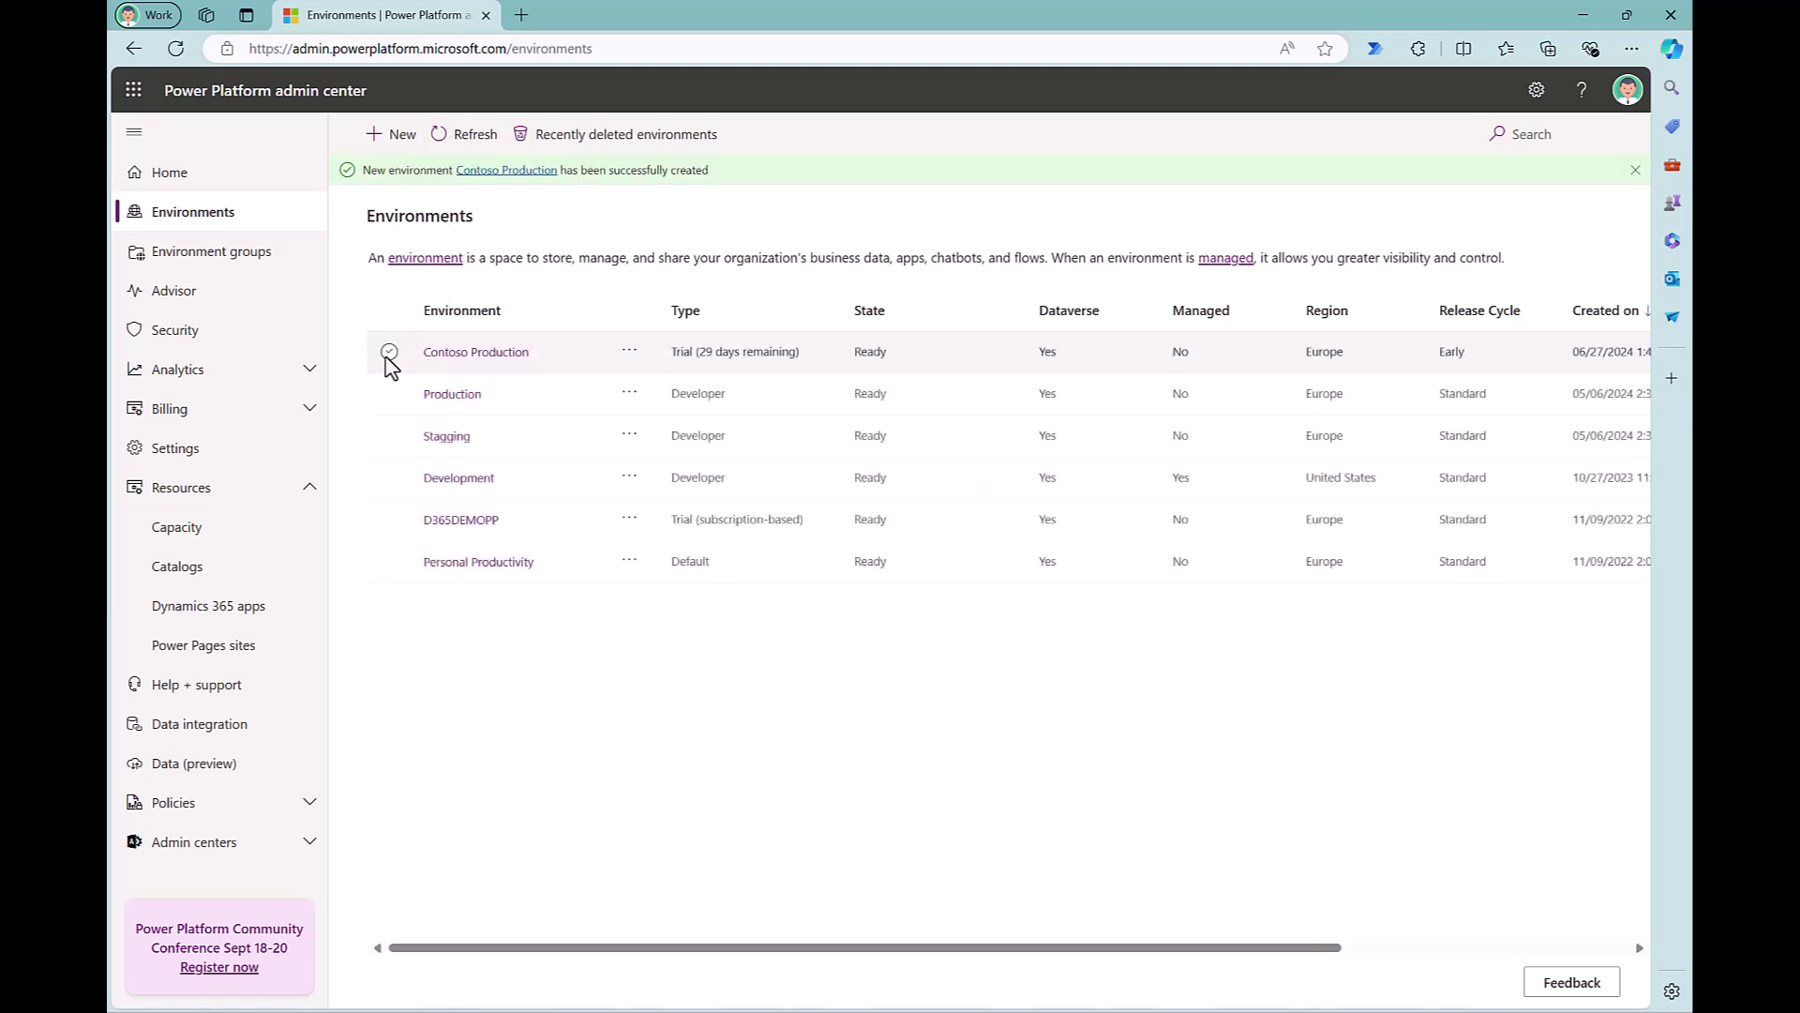
{"action": "left_click", "coordinate": [388, 354]}
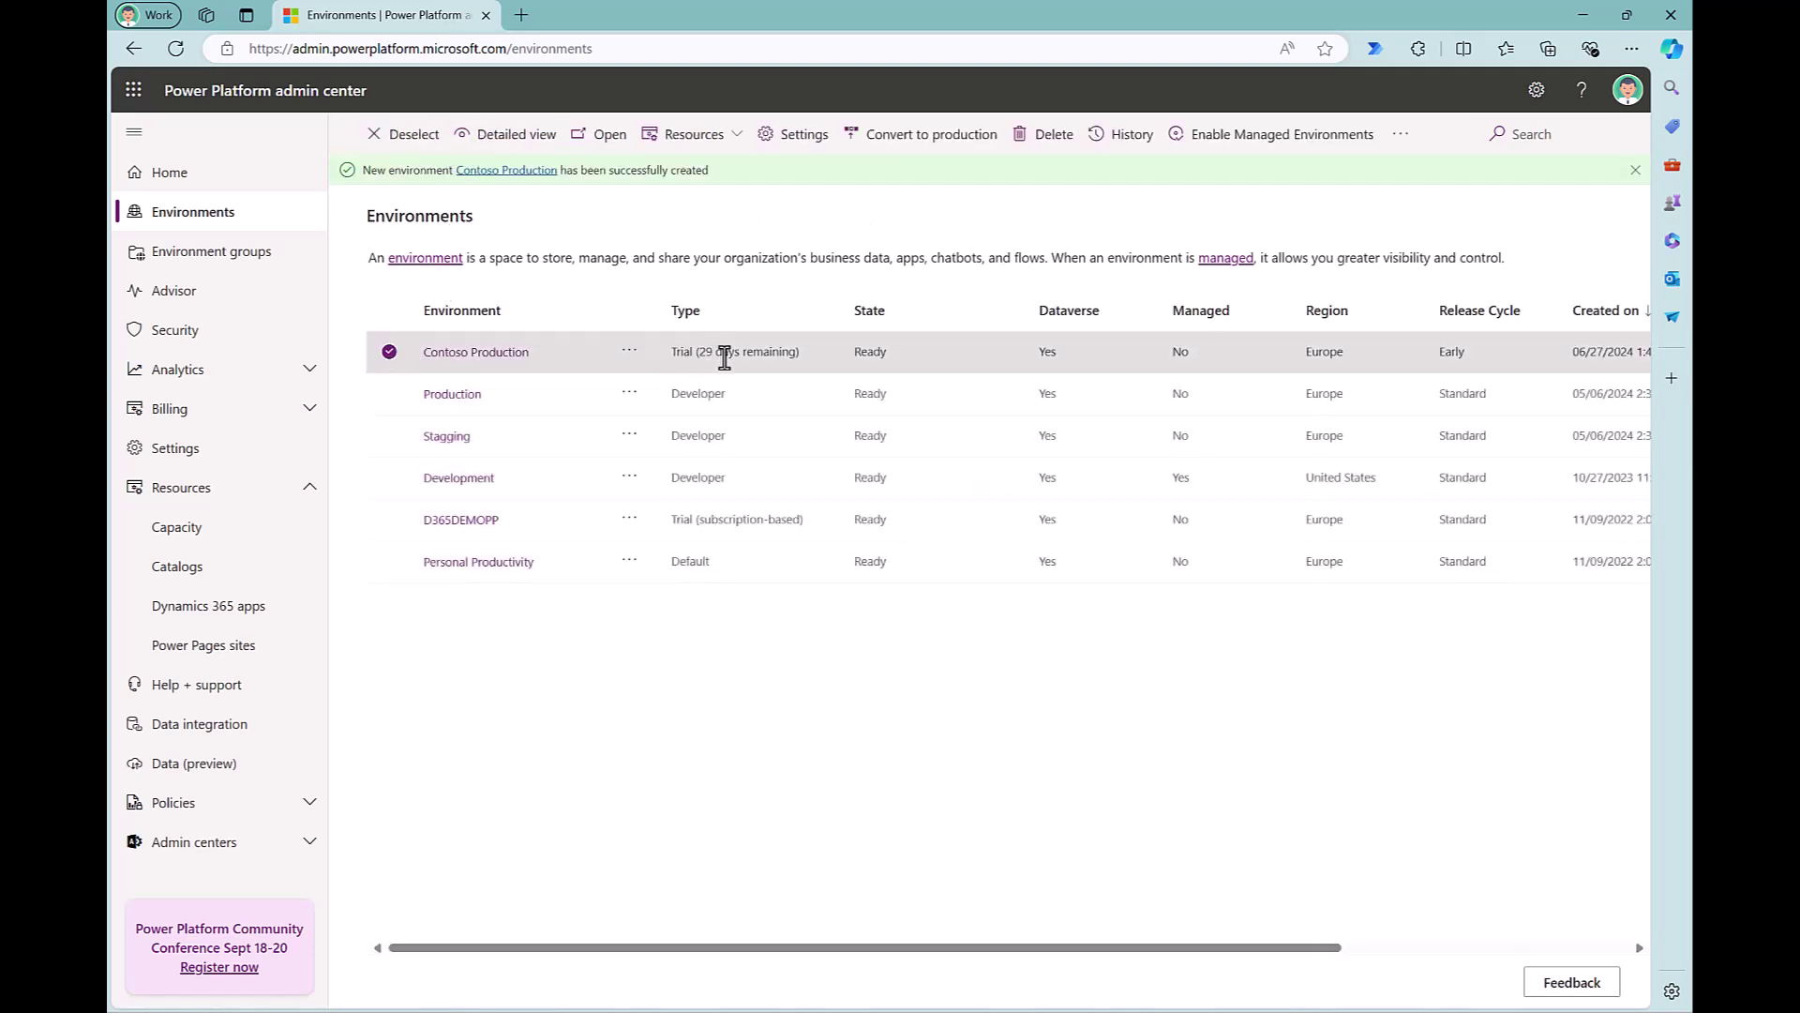